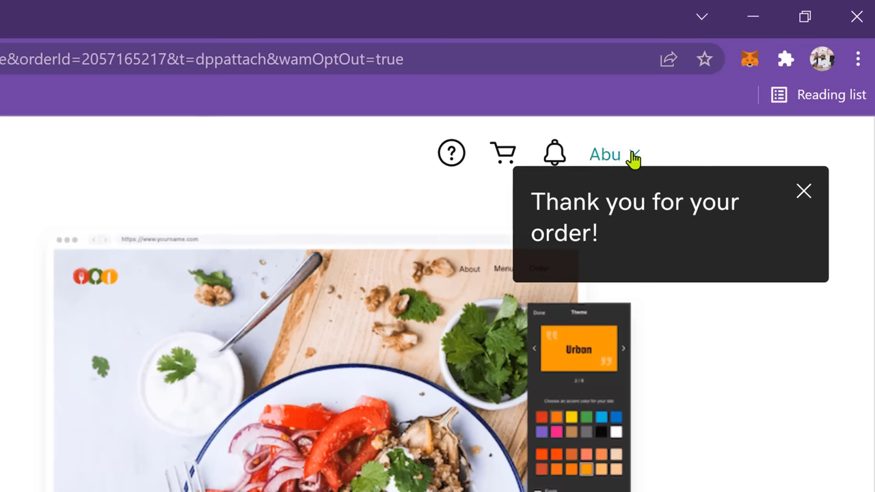
# - Open the account's products in GoDaddy and examine the gamingstip.com domain and its estimated value
pyautogui.click(633, 158)
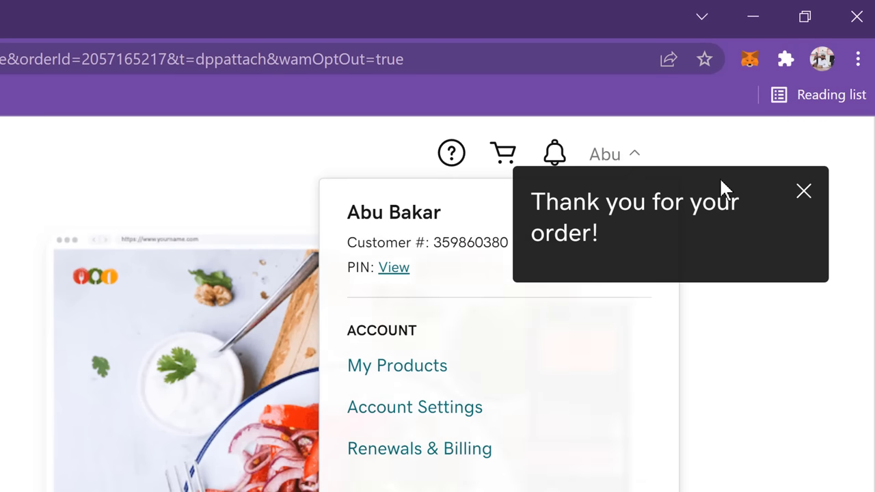
pyautogui.click(397, 369)
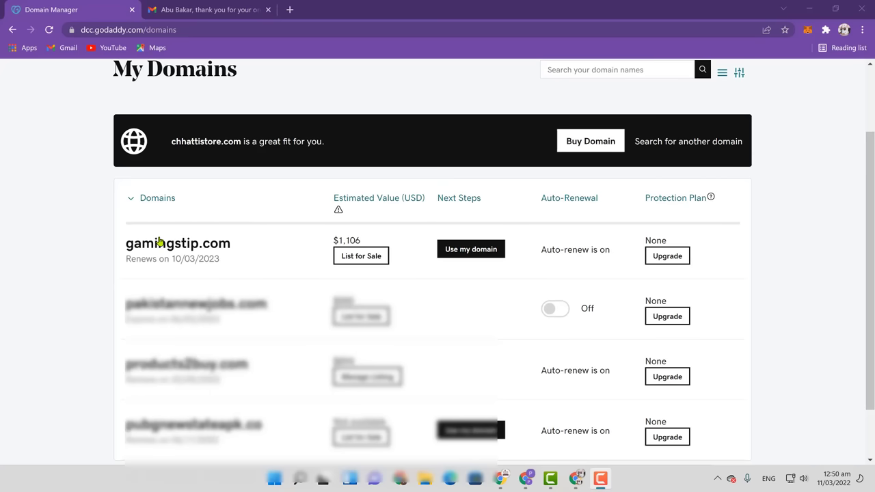
pyautogui.moveTo(237, 246); pyautogui.dragTo(123, 245)
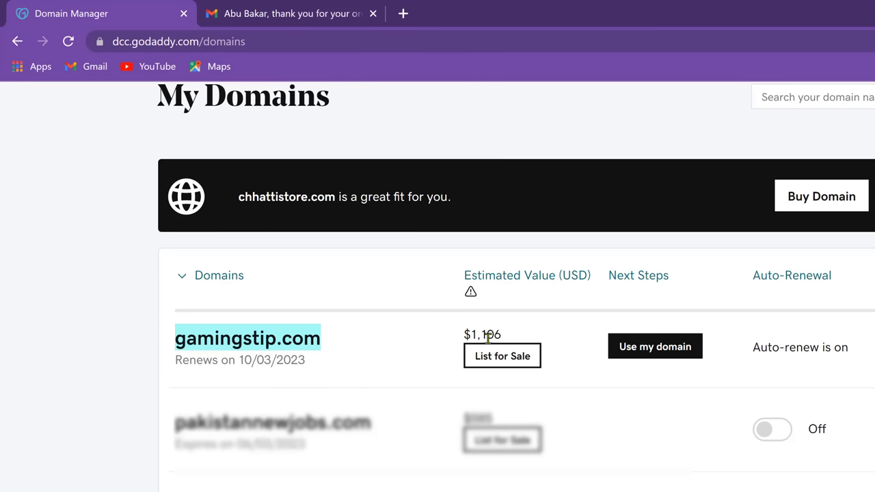
pyautogui.moveTo(509, 339); pyautogui.dragTo(465, 336)
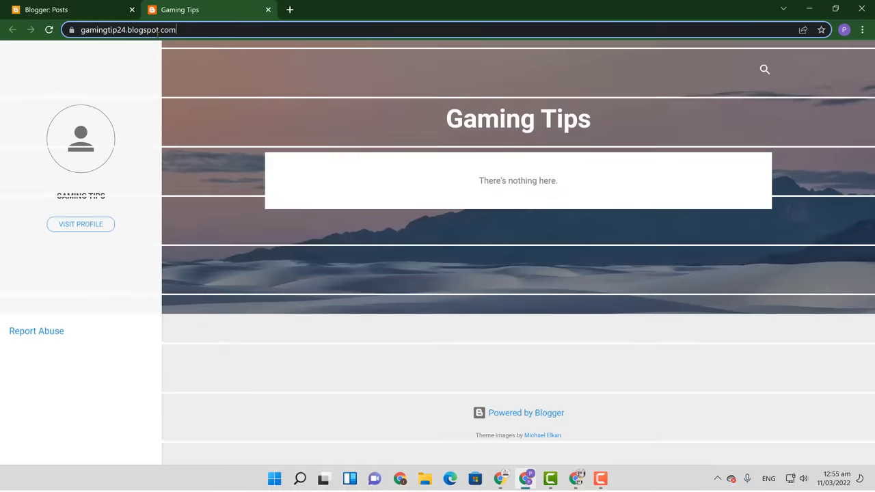
# - Check the blog's current address, and in Blogger open the custom domain setting of the Gaming Tips blog
pyautogui.moveTo(176, 30); pyautogui.dragTo(80, 31)
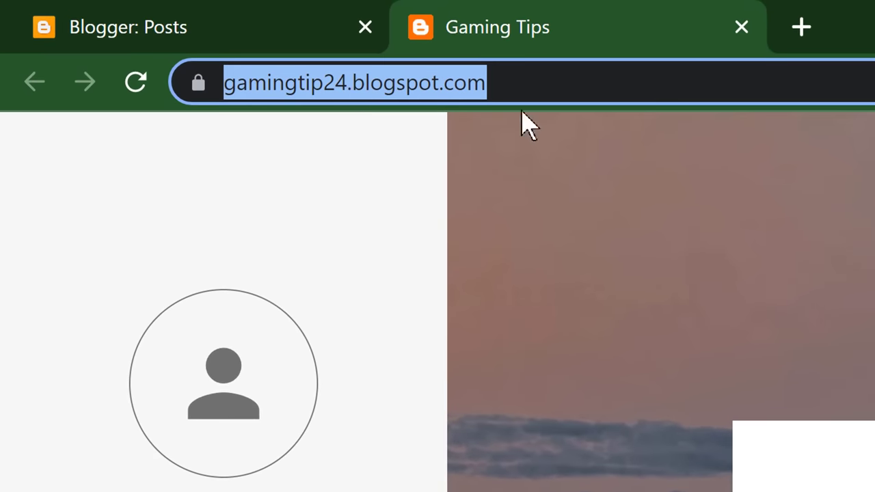
pyautogui.click(74, 11)
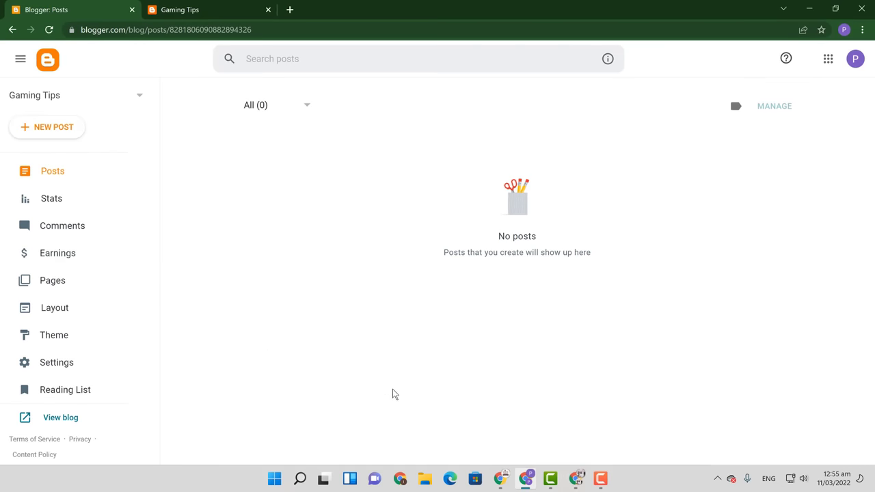
pyautogui.click(579, 477)
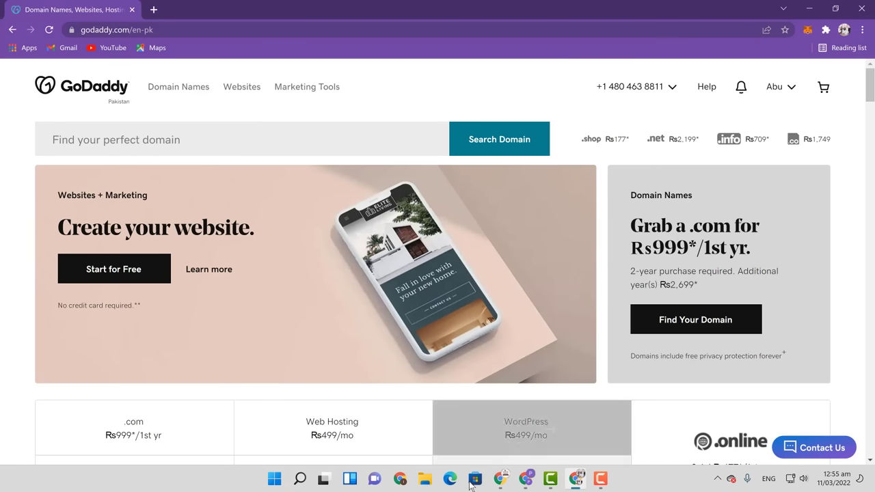
pyautogui.click(526, 478)
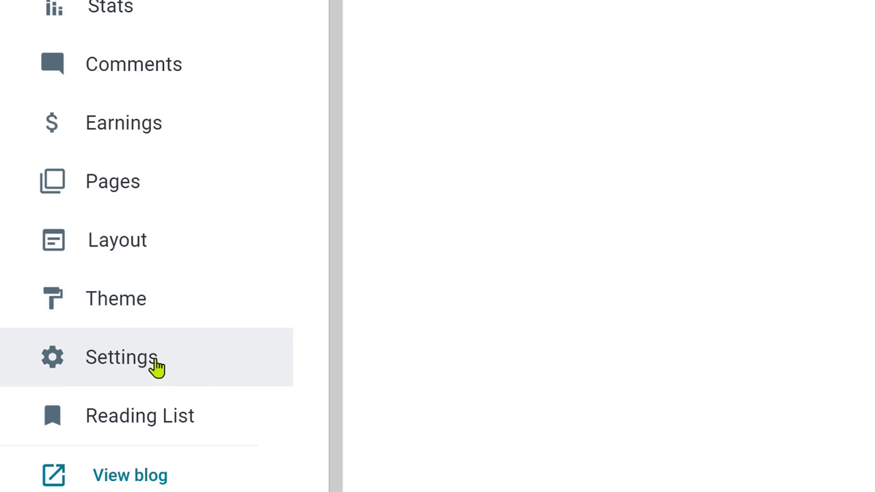
pyautogui.click(157, 367)
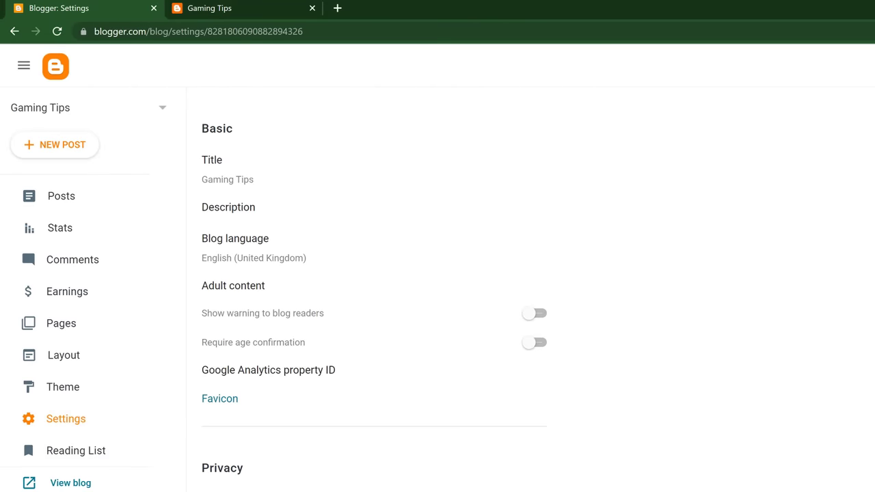
pyautogui.scroll(-5, 849, 225)
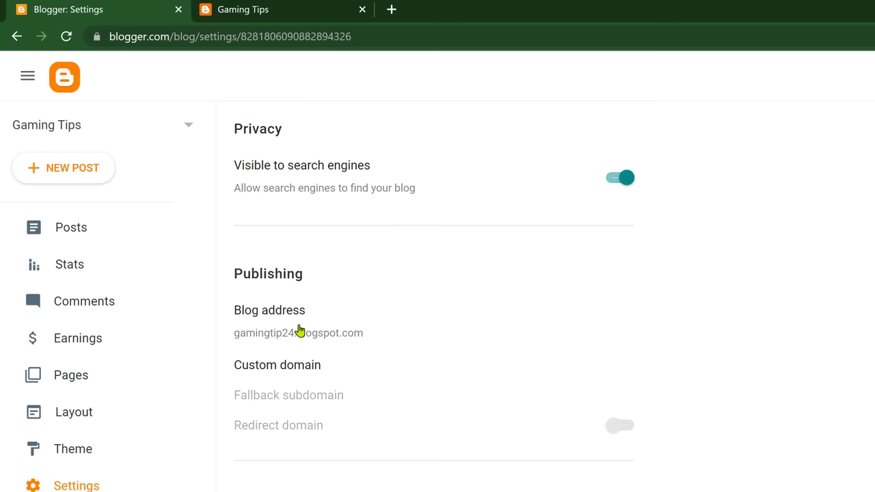
pyautogui.click(286, 367)
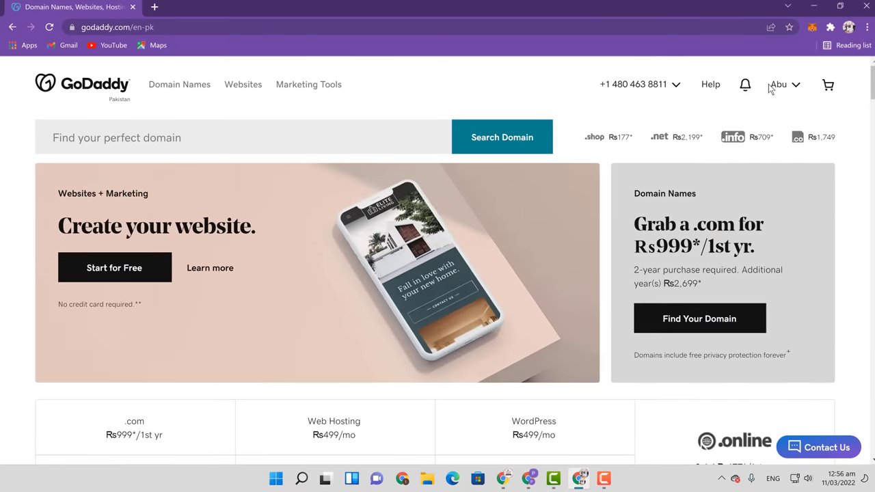
# - In GoDaddy, open the DNS records of gamingstip.com and open the www CNAME record for editing
pyautogui.click(773, 86)
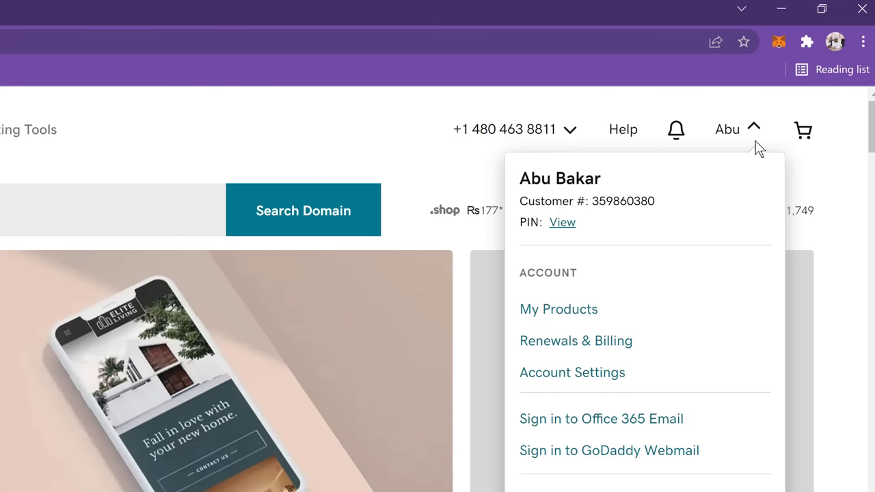
pyautogui.click(554, 315)
pyautogui.scroll(-5, 643, 232)
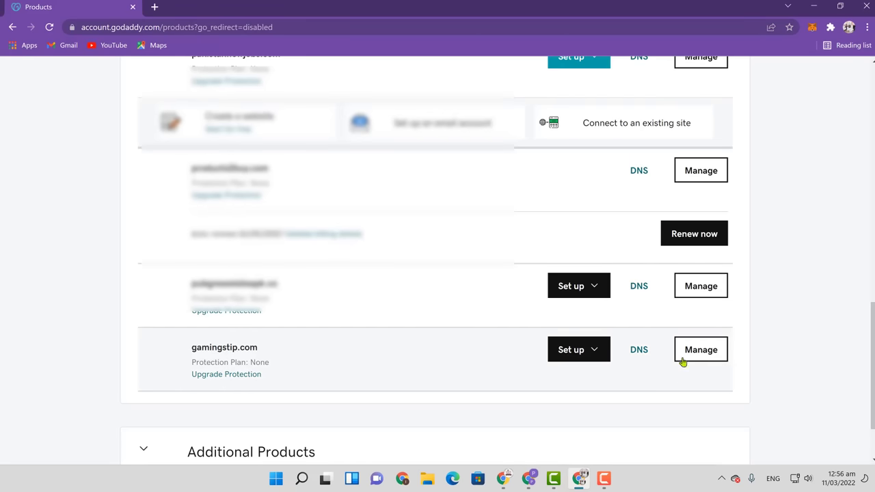
pyautogui.click(645, 351)
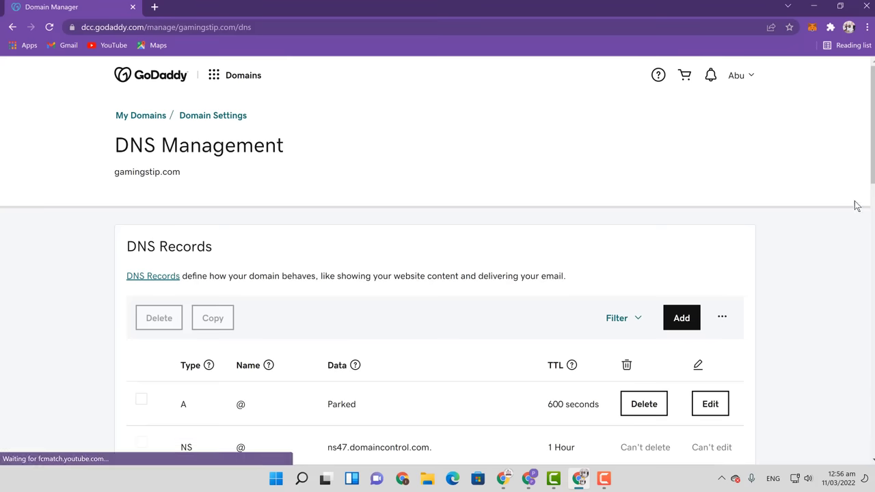
pyautogui.scroll(-4, 856, 206)
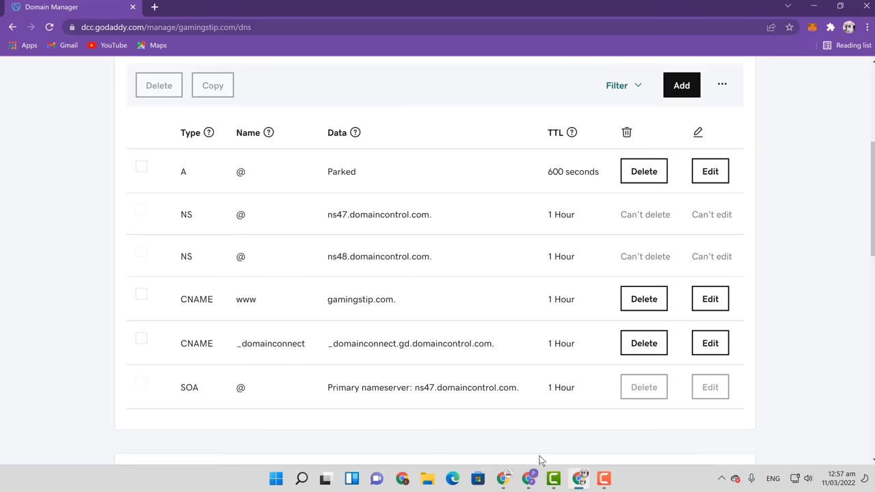
pyautogui.click(708, 299)
# - Copy the domain name gamingstip.com from the DNS Management page
pyautogui.scroll(3, 707, 250)
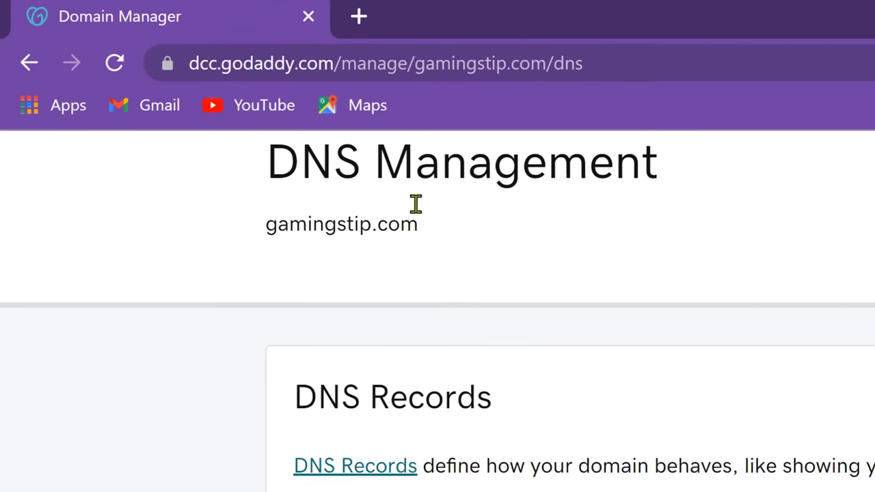
pyautogui.moveTo(441, 235); pyautogui.dragTo(258, 234)
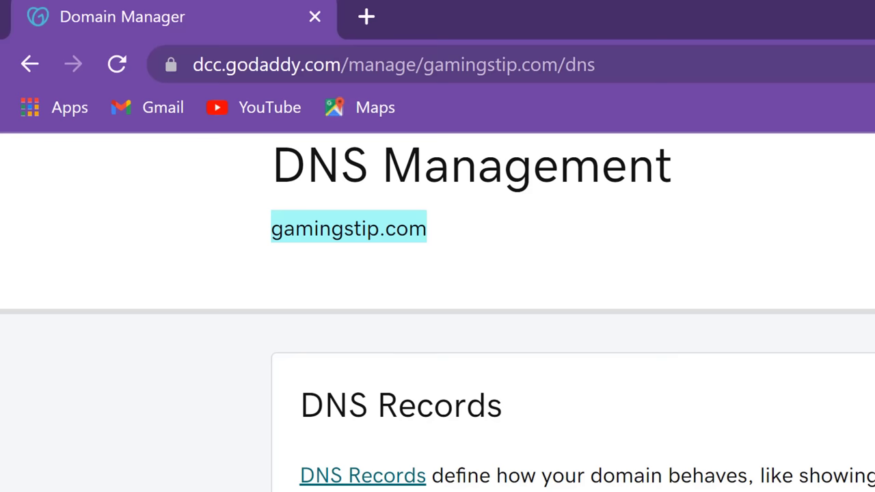
pyautogui.rightClick(302, 236)
pyautogui.click(355, 266)
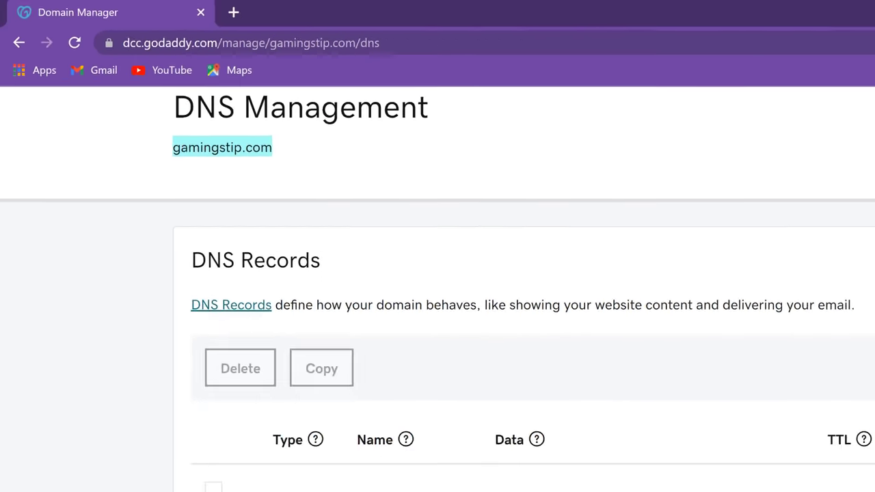
pyautogui.click(525, 478)
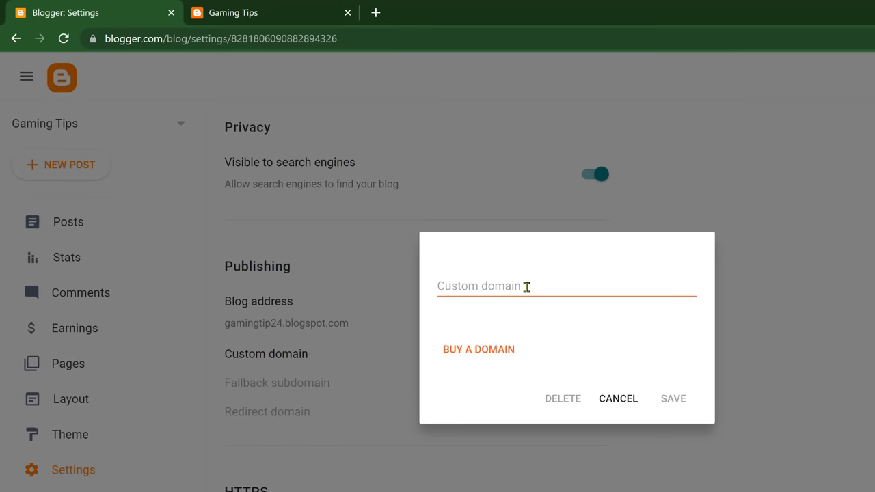
pyautogui.click(526, 287)
pyautogui.write('www.')
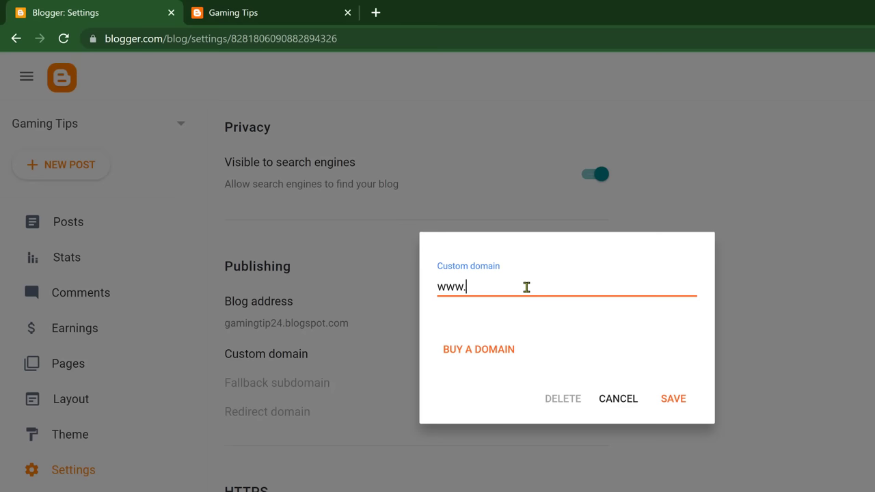
pyautogui.write('gamingstip.com')
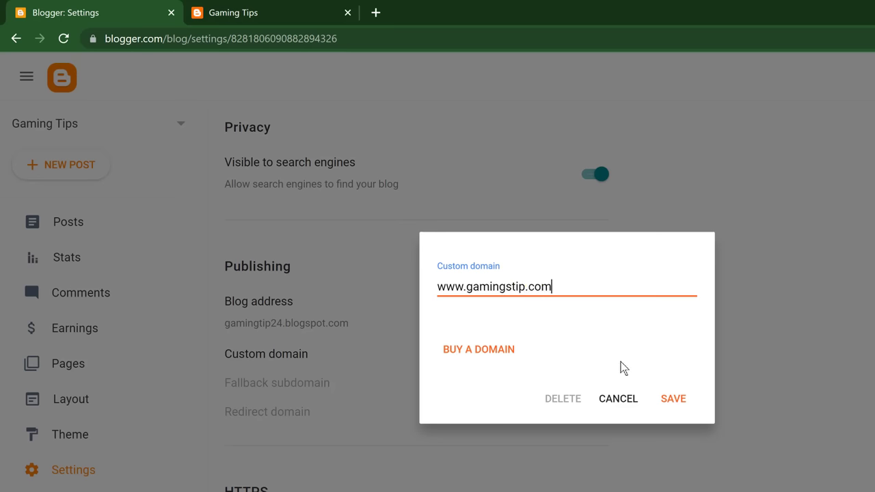
pyautogui.click(683, 400)
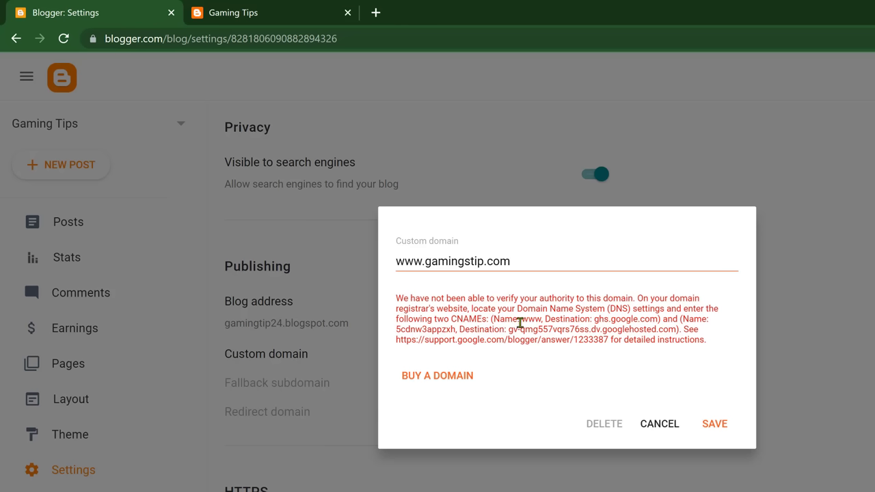
# - Copy the destination ghs.google.com from Blogger's verification instructions and save it as the value of the www CNAME record in GoDaddy
pyautogui.moveTo(522, 322)
pyautogui.mouseDown()
pyautogui.moveTo(540, 329)
pyautogui.moveTo(532, 318)
pyautogui.mouseUp()
pyautogui.click(554, 337)
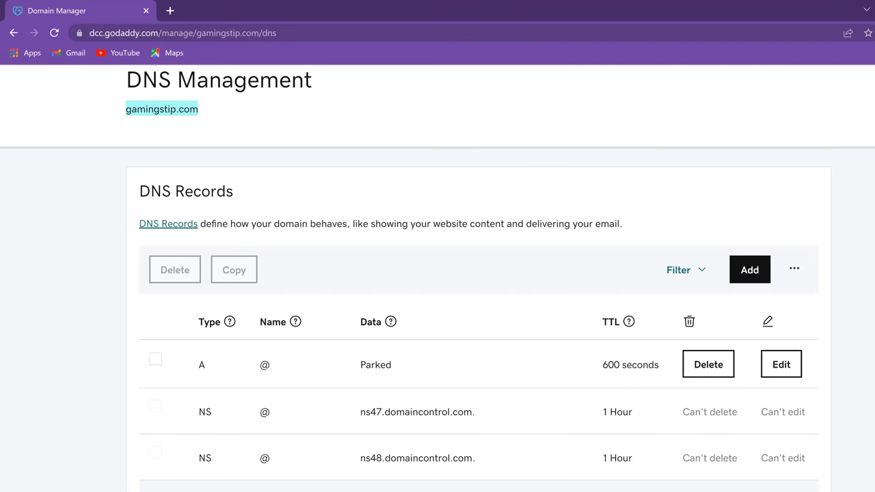
pyautogui.scroll(-3, 438, 274)
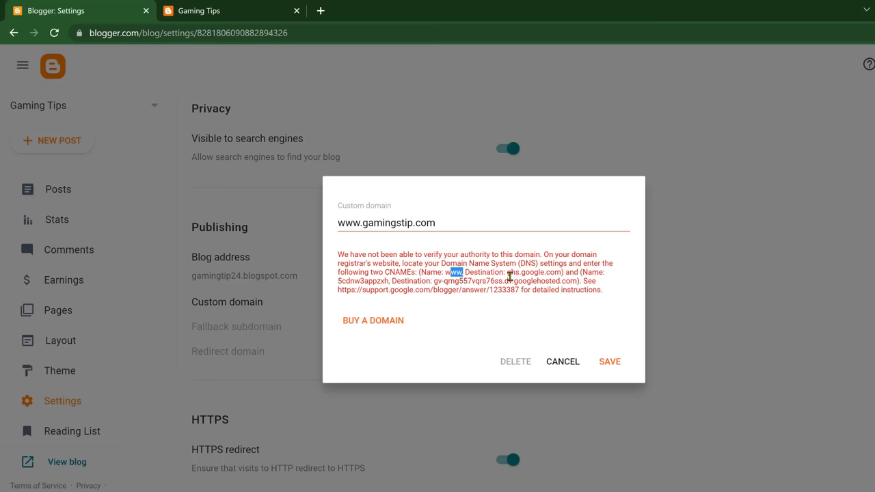
pyautogui.moveTo(507, 272); pyautogui.dragTo(564, 273)
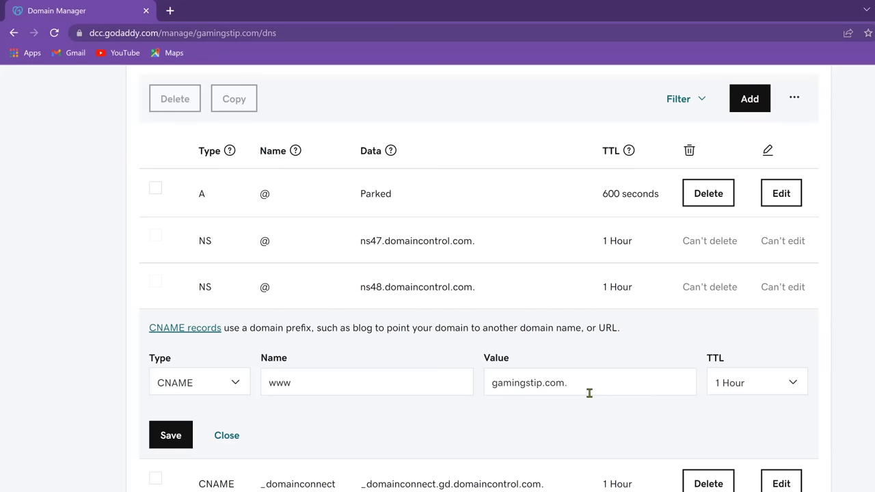
pyautogui.moveTo(561, 393); pyautogui.dragTo(475, 390)
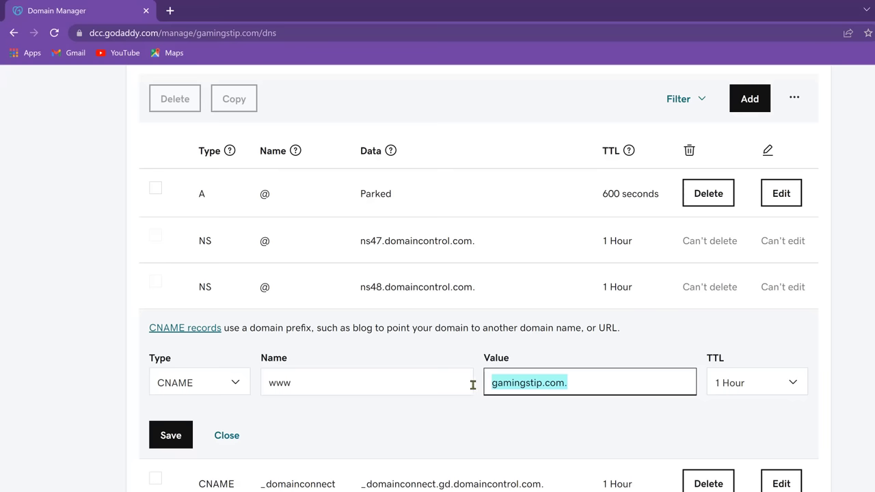
pyautogui.press('BackSpace')
pyautogui.hotkey('ctrl', 'v')
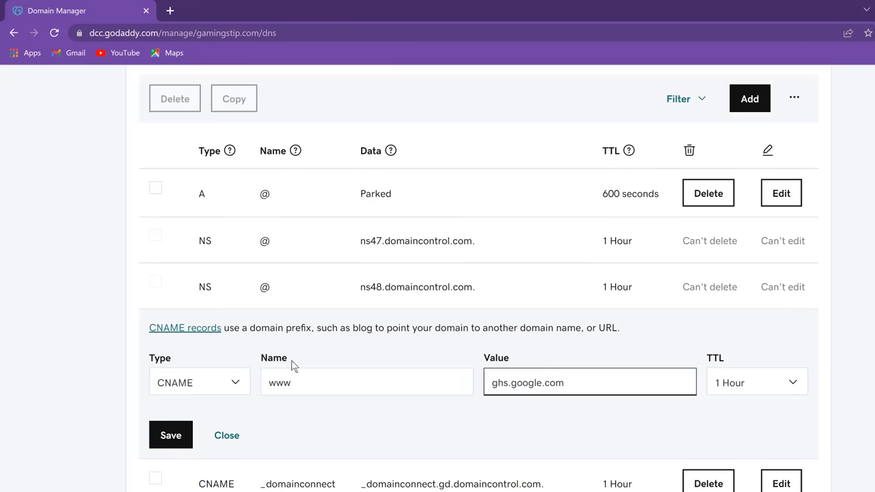
pyautogui.click(164, 435)
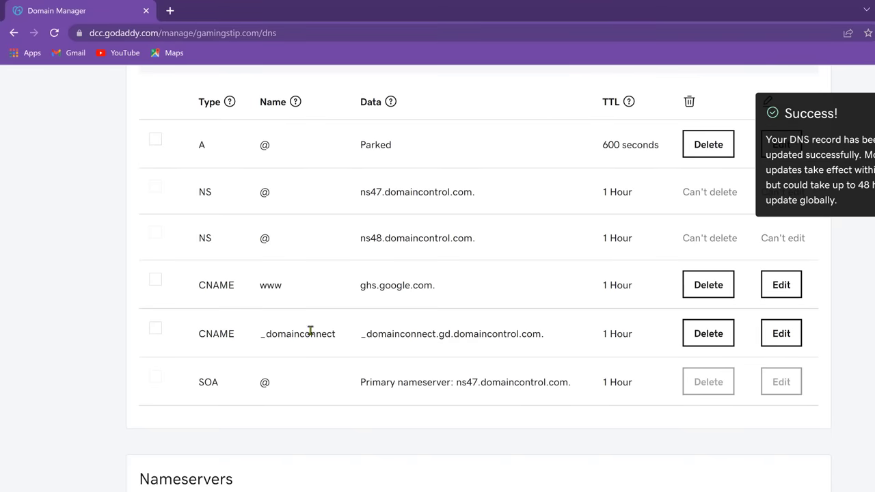
# - Copy the second CNAME's name from Blogger's instructions and clear the name of the _domainconnect CNAME record in GoDaddy
pyautogui.click(781, 333)
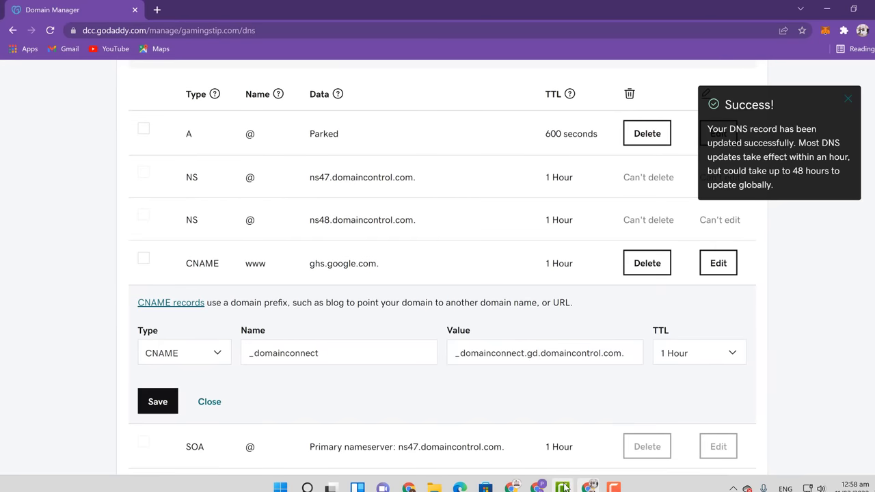
pyautogui.click(540, 486)
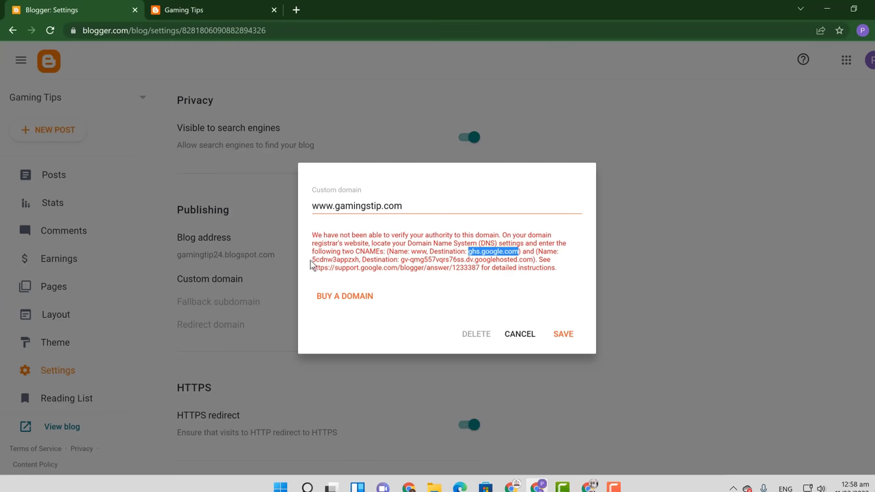
pyautogui.moveTo(314, 260); pyautogui.dragTo(356, 262)
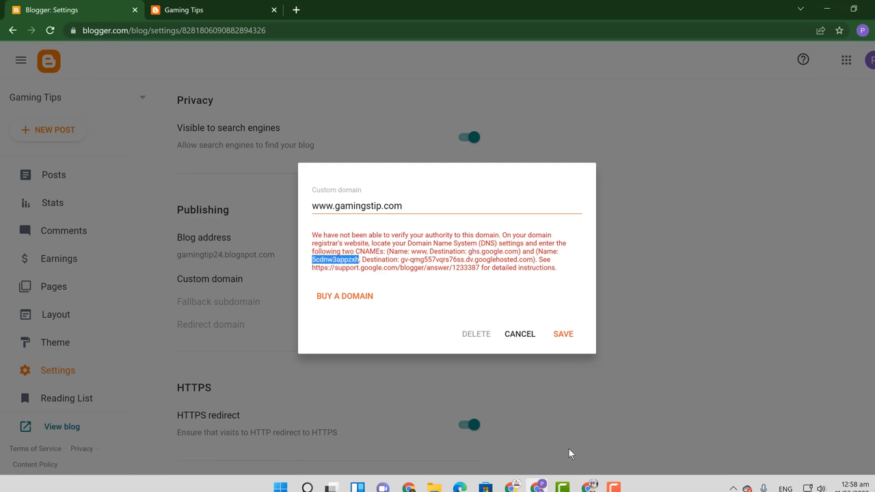
pyautogui.click(589, 486)
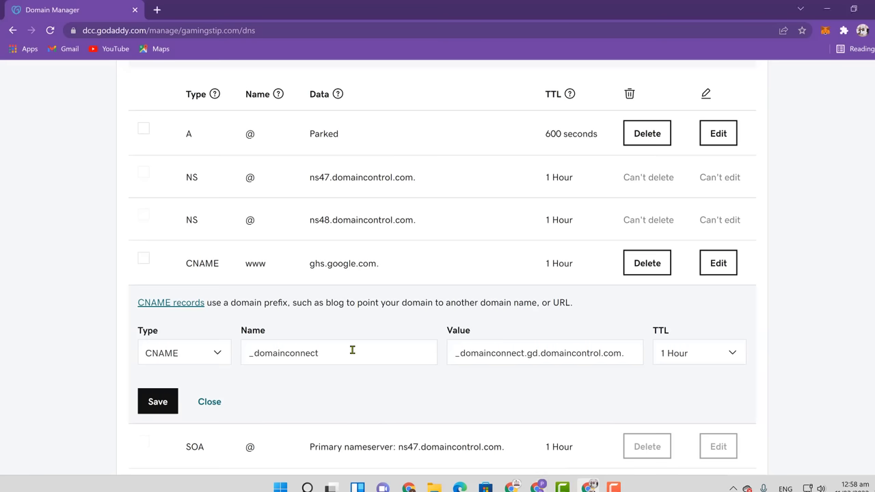
pyautogui.moveTo(335, 353); pyautogui.dragTo(243, 353)
pyautogui.press('BackSpace')
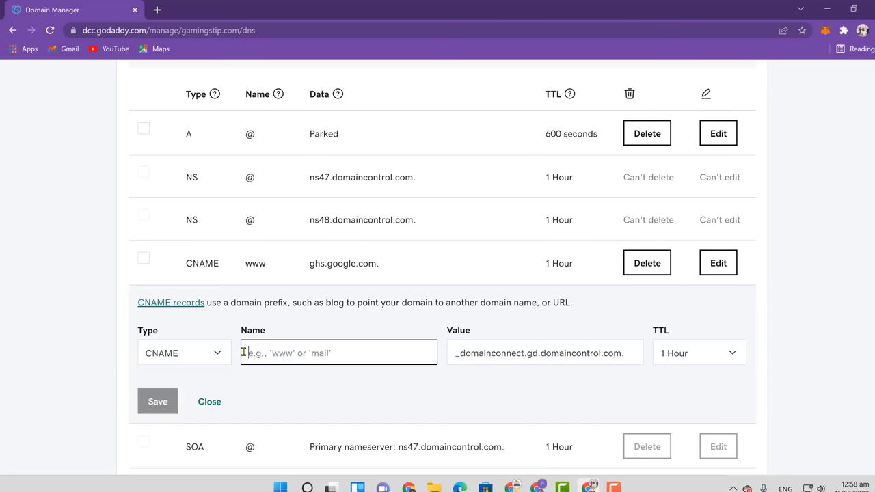
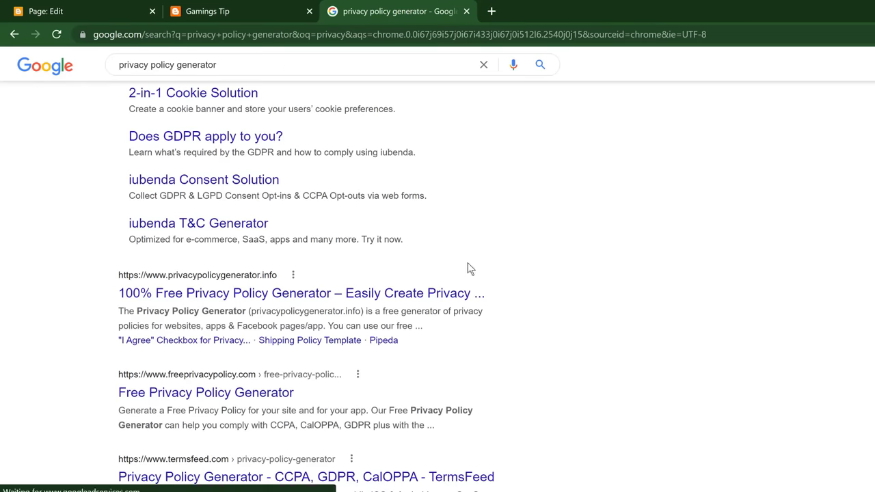
# - Open the free privacy policy generator at privacypolicygenerator.info from the search results
pyautogui.click(142, 294)
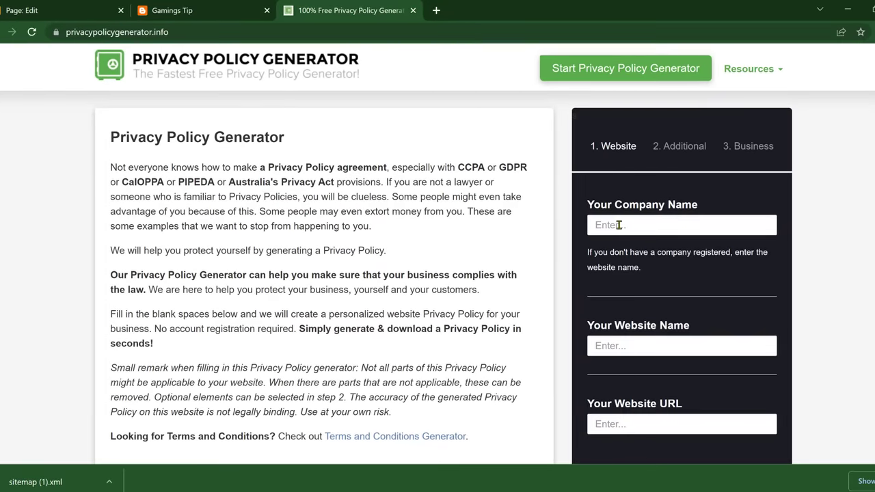
# - Enter Gamings Tip as both the company name and the website name in the privacy policy form
pyautogui.click(618, 225)
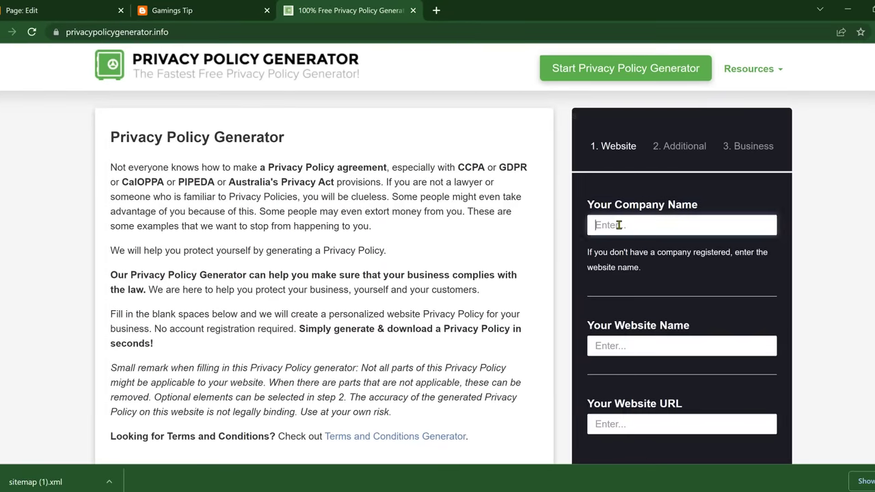
pyautogui.write('Gamings Tip')
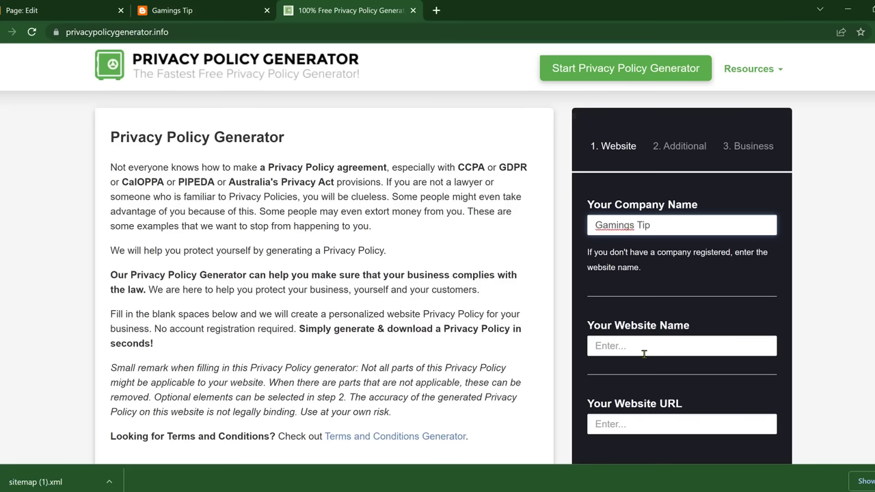
pyautogui.hotkey('ctrl', 'a')
pyautogui.hotkey('ctrl', 'c')
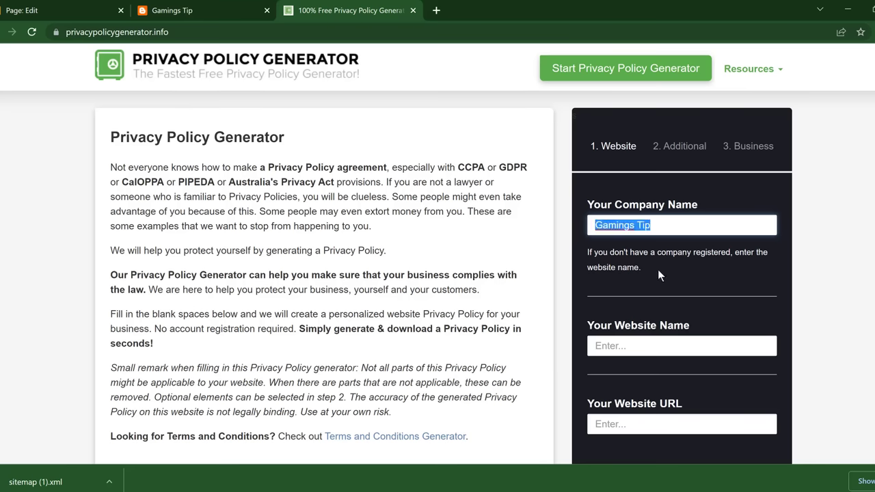
pyautogui.click(658, 343)
pyautogui.hotkey('ctrl', 'v')
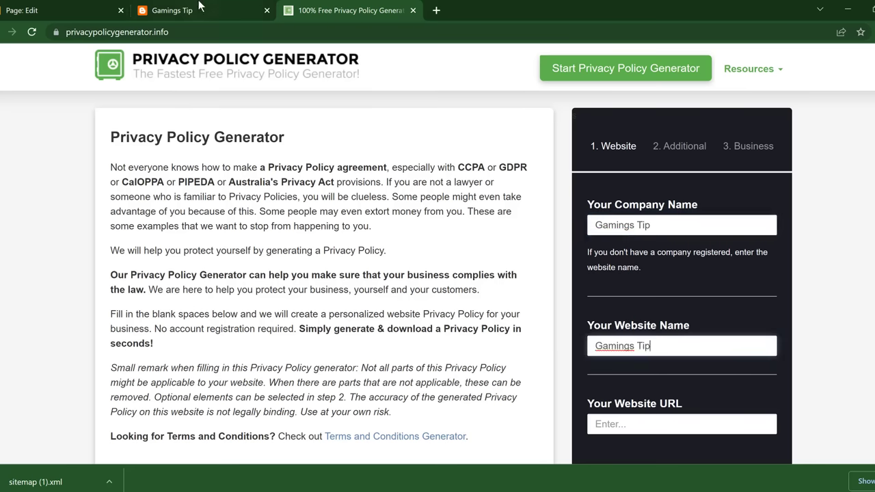
pyautogui.click(199, 9)
pyautogui.click(102, 32)
pyautogui.click(352, 11)
pyautogui.click(650, 425)
pyautogui.hotkey('ctrl', 'v')
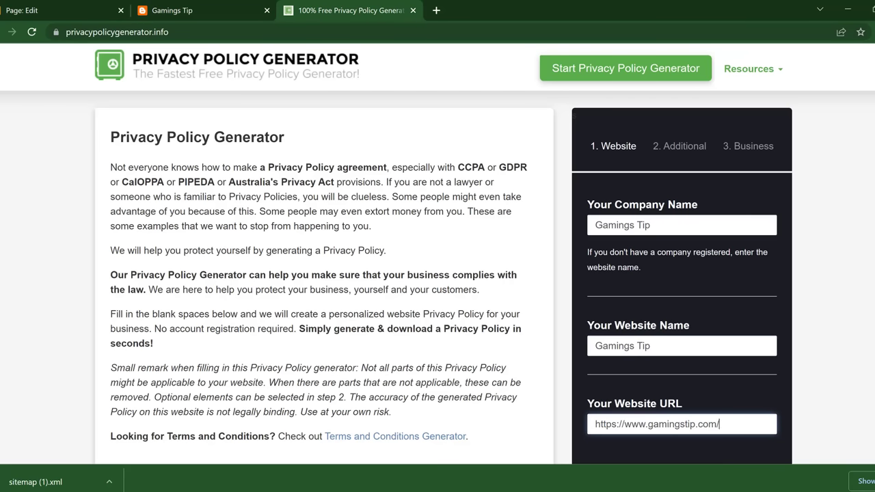
# - Complete the additional questions with cookies Yes, Google AdSense Yes and third-party advertising No, and continue to the business details
pyautogui.scroll(-3, 437, 253)
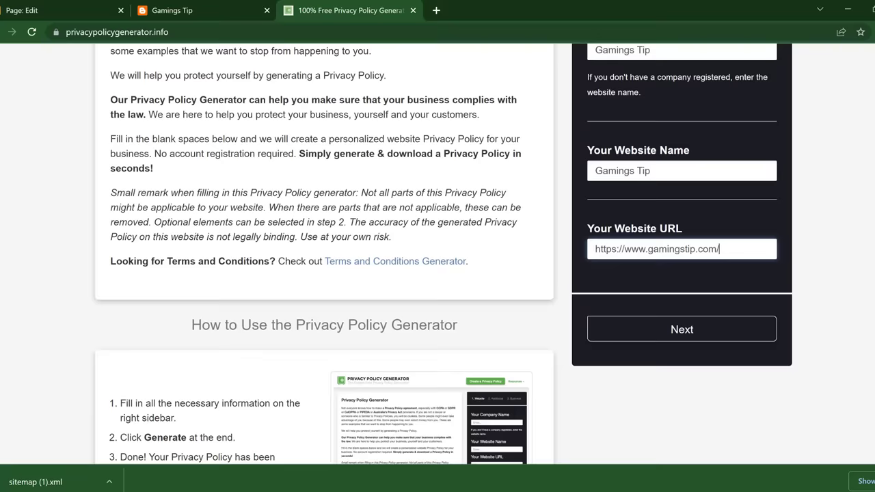
pyautogui.click(749, 337)
pyautogui.click(873, 481)
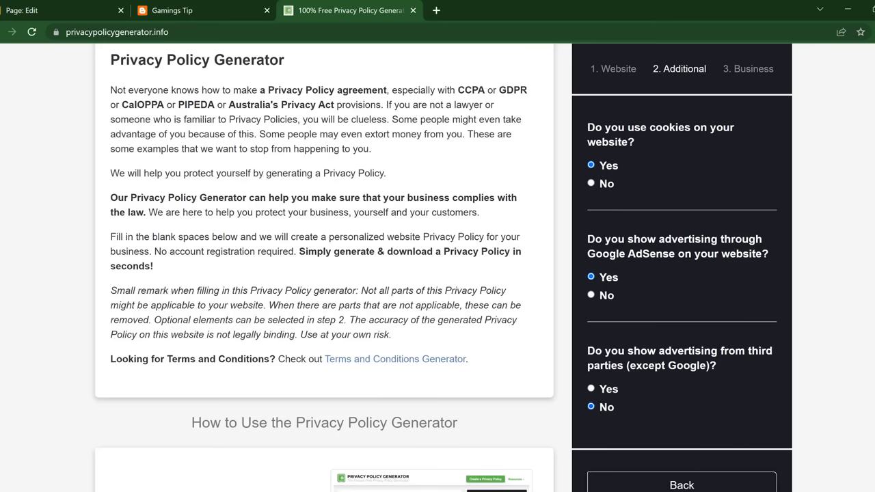
pyautogui.scroll(-3, 852, 202)
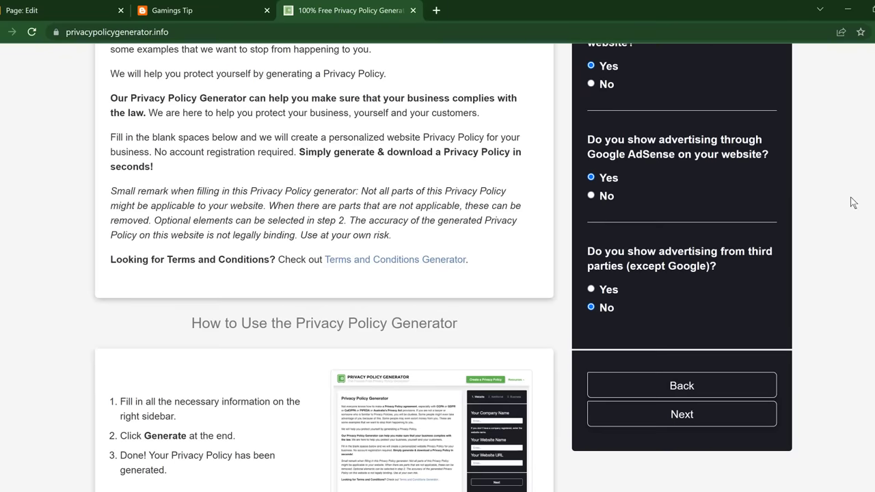
pyautogui.click(715, 410)
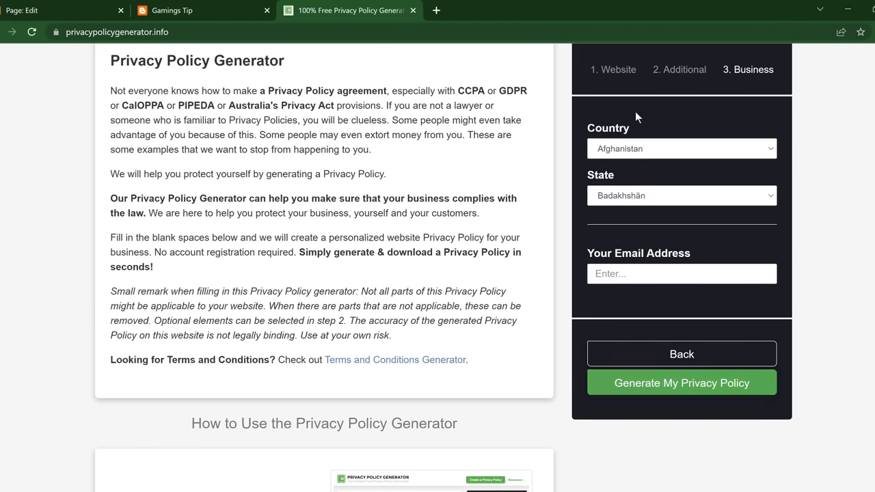
# - Set the business country to Pakistan and the state to Punjab
pyautogui.click(638, 147)
pyautogui.press('p')
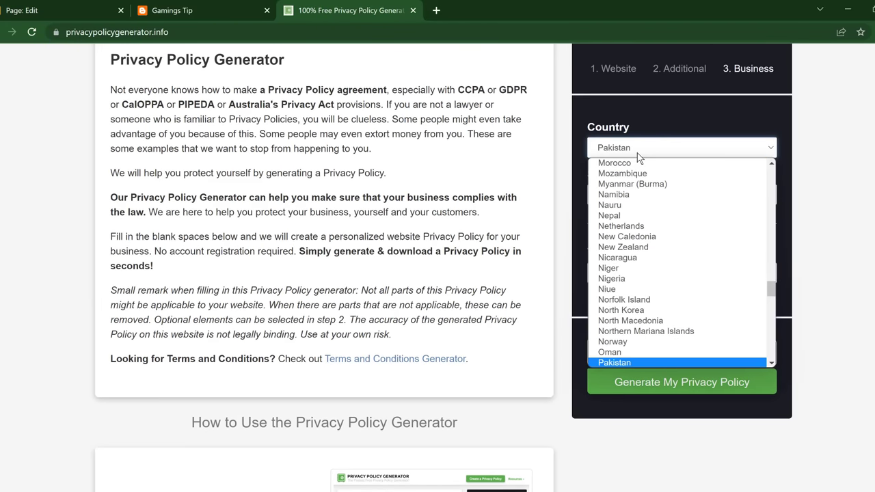
pyautogui.press('Return')
pyautogui.click(658, 196)
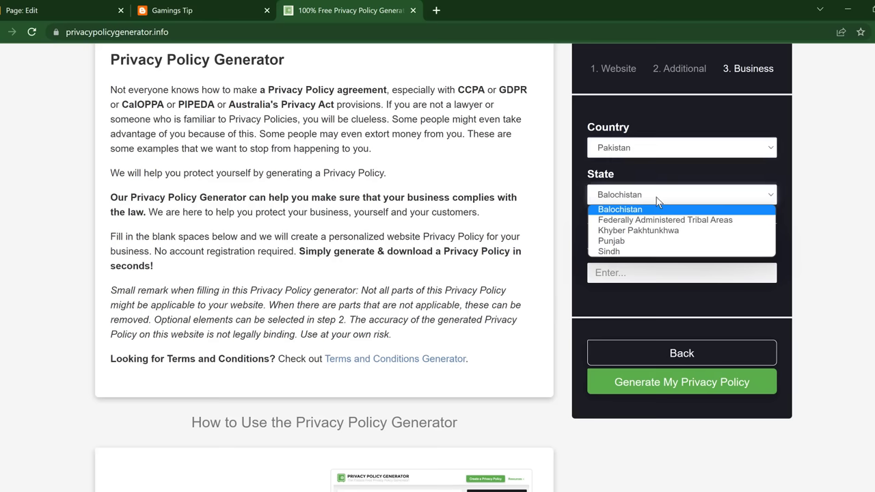
pyautogui.click(633, 241)
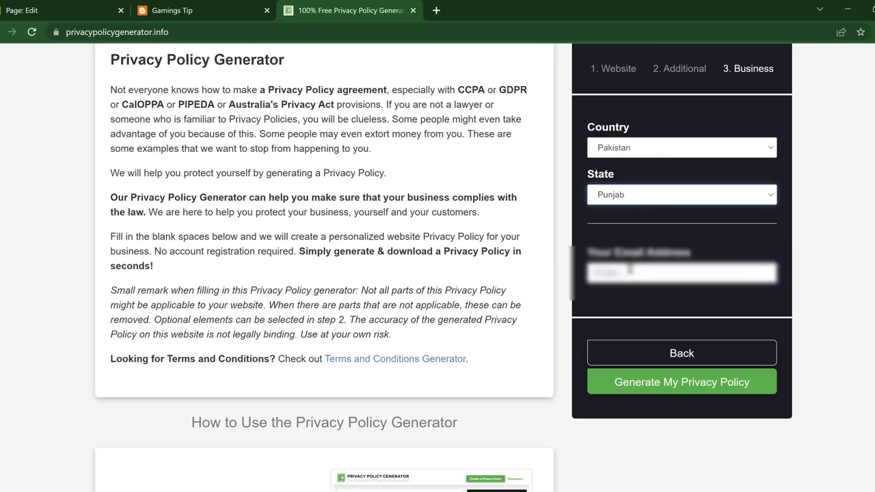
# - Fill in the contact email address and generate the privacy policy
pyautogui.click(629, 271)
pyautogui.hotkey('ctrl', 'v')
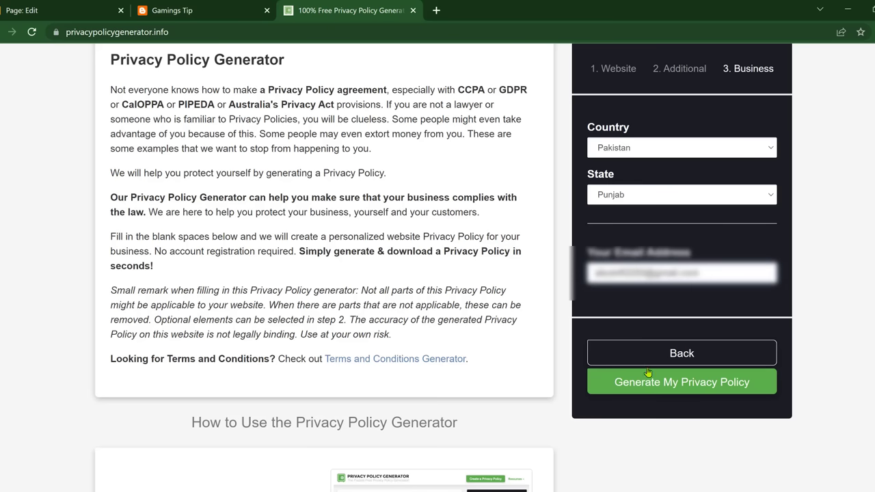
pyautogui.click(648, 384)
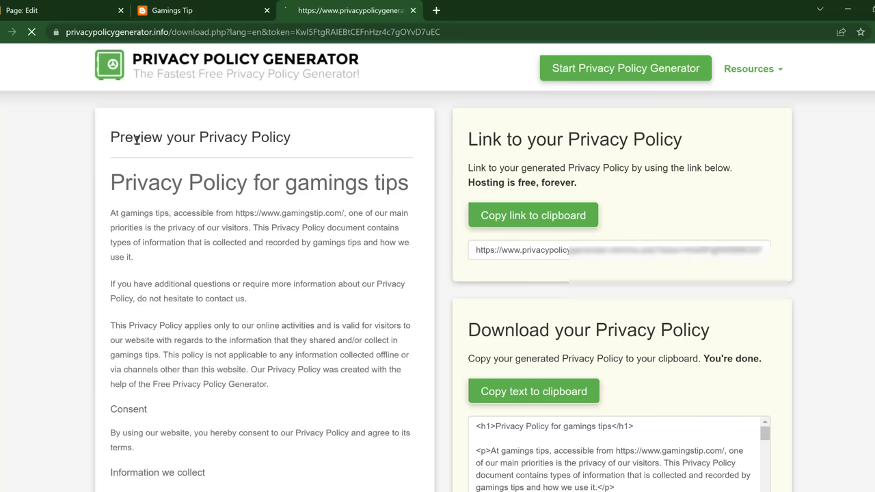
# - Copy the full text of the generated privacy policy to the clipboard
pyautogui.click(533, 217)
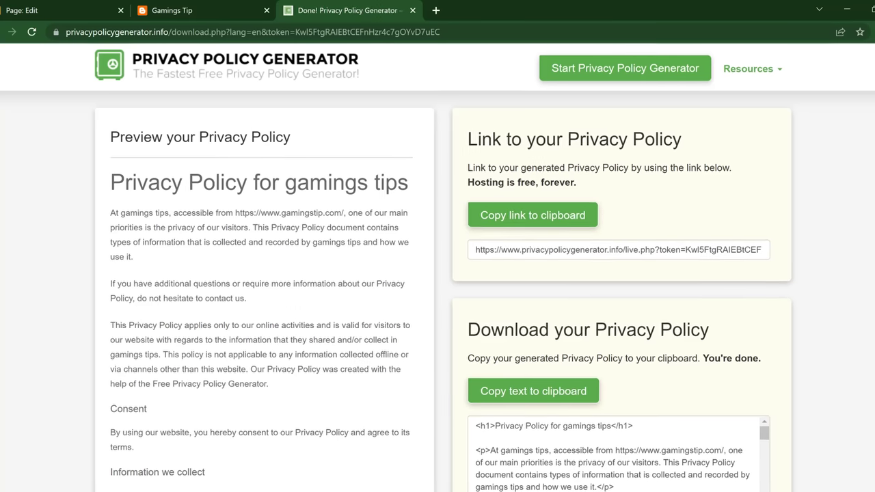
pyautogui.scroll(-1, 533, 217)
pyautogui.scroll(-2, 840, 147)
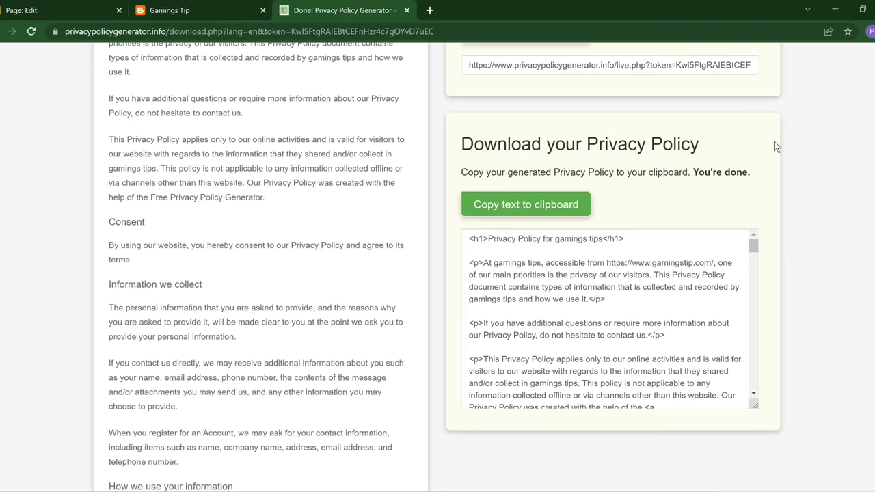
pyautogui.click(537, 215)
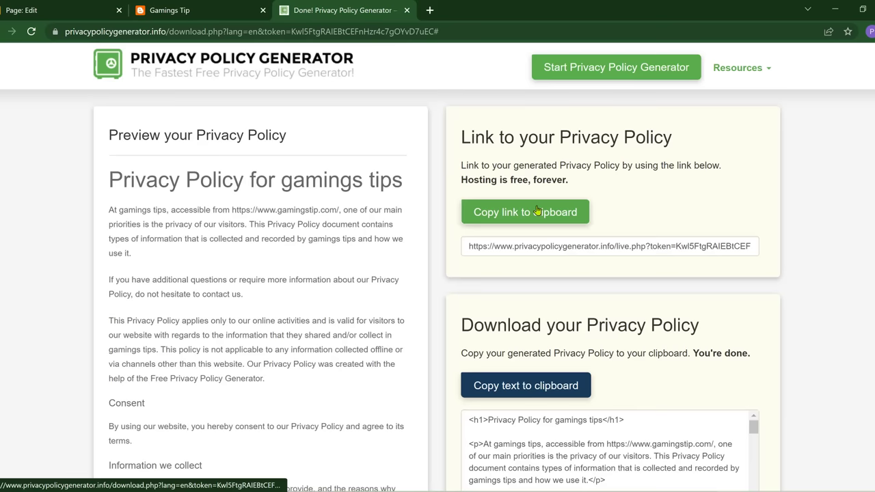
pyautogui.scroll(-1, 666, 273)
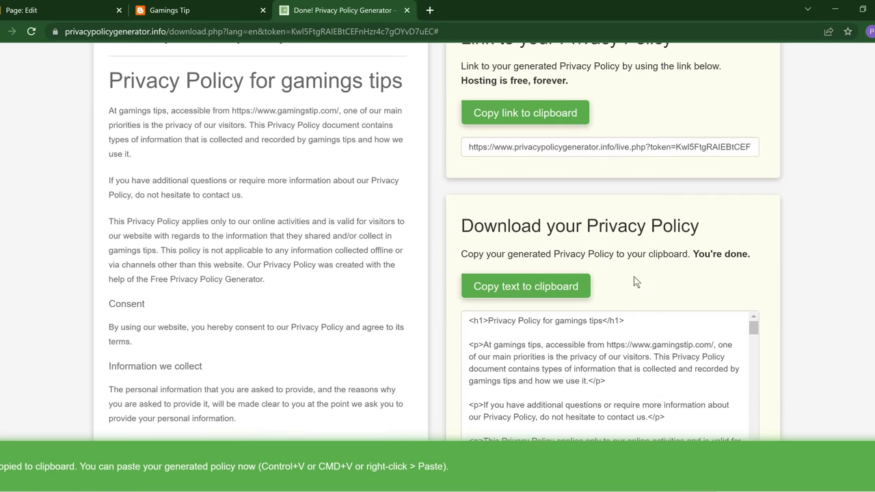
pyautogui.click(553, 296)
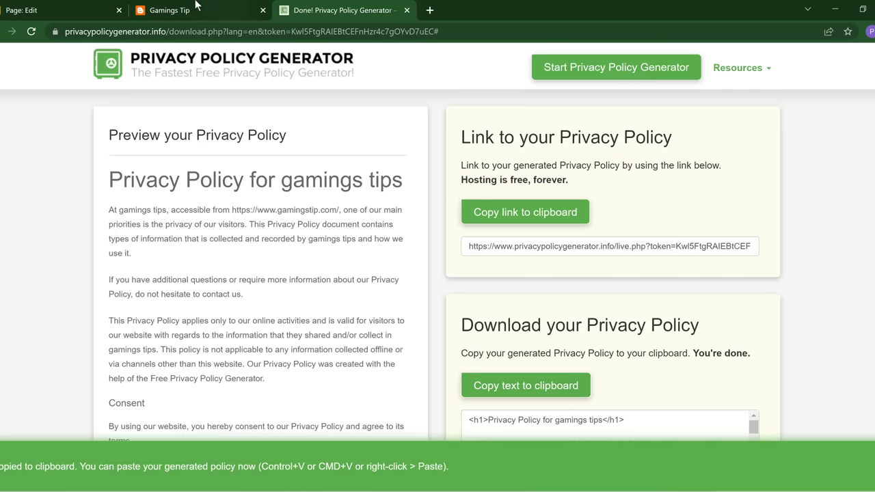
# - Switch to WordPad, replace the document's contents with the copied privacy policy code, and copy all of it
pyautogui.click(576, 479)
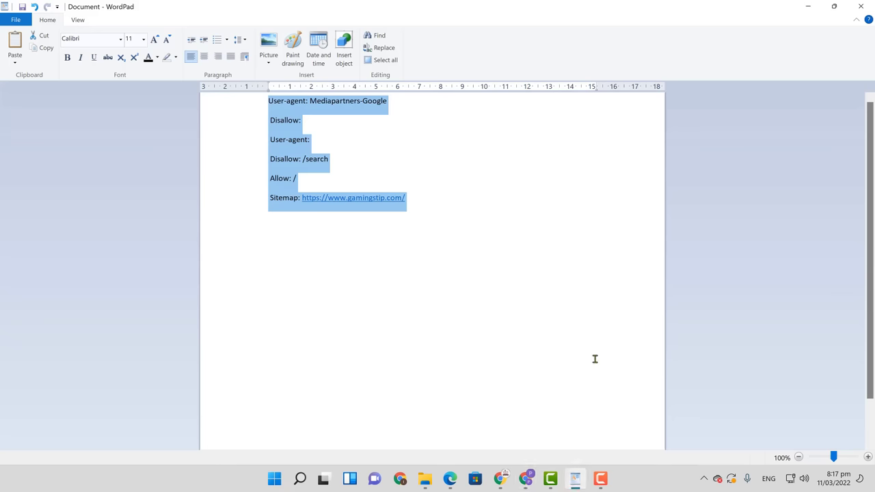
pyautogui.press('Delete')
pyautogui.hotkey('ctrl', 'v')
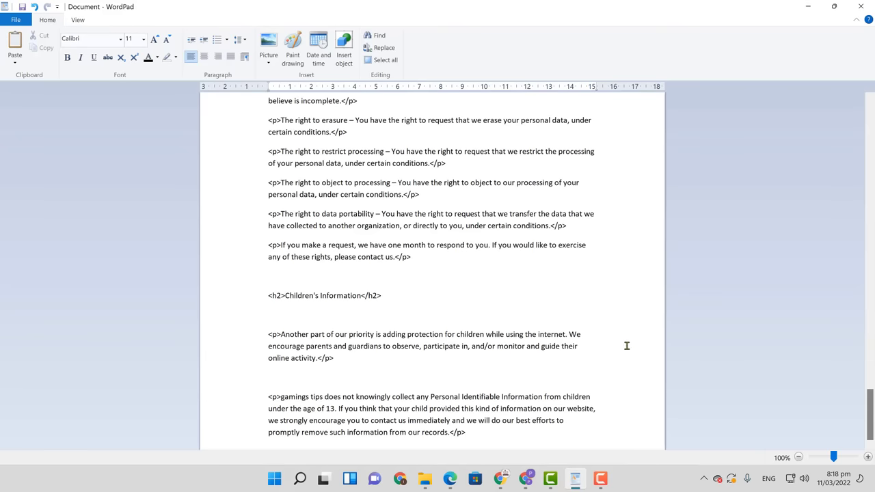
pyautogui.hotkey('ctrl', 'a')
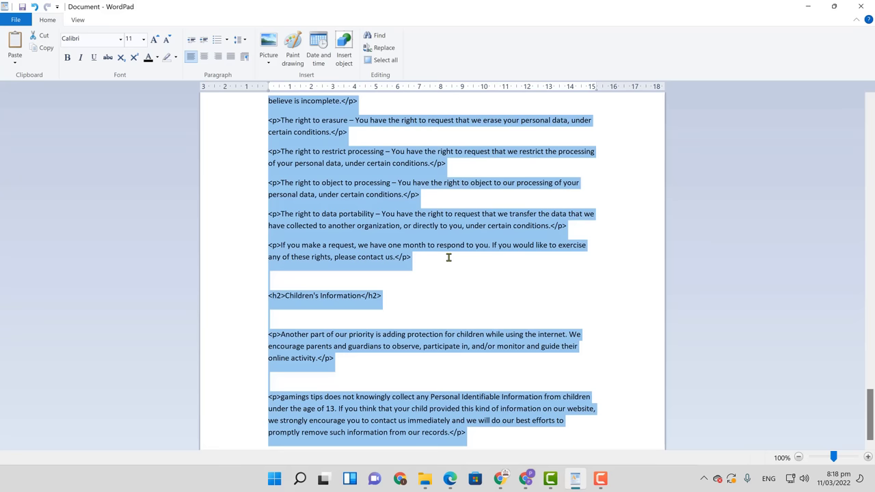
pyautogui.rightClick(424, 243)
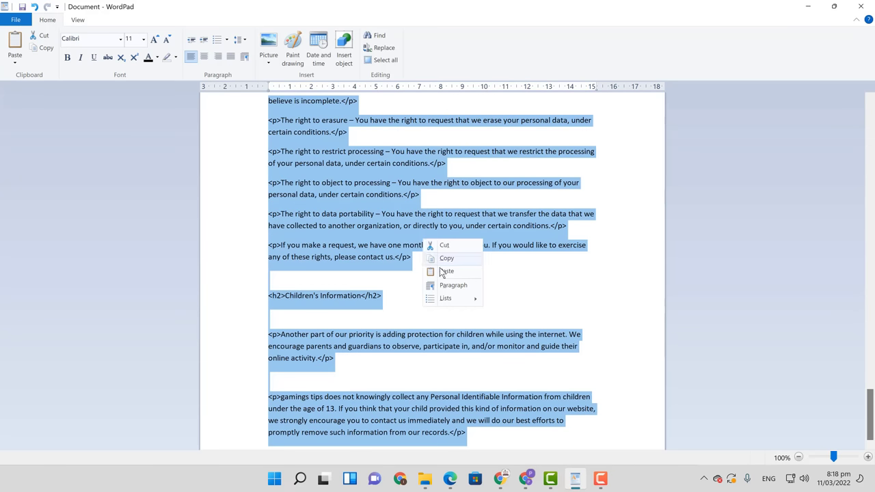
pyautogui.click(445, 259)
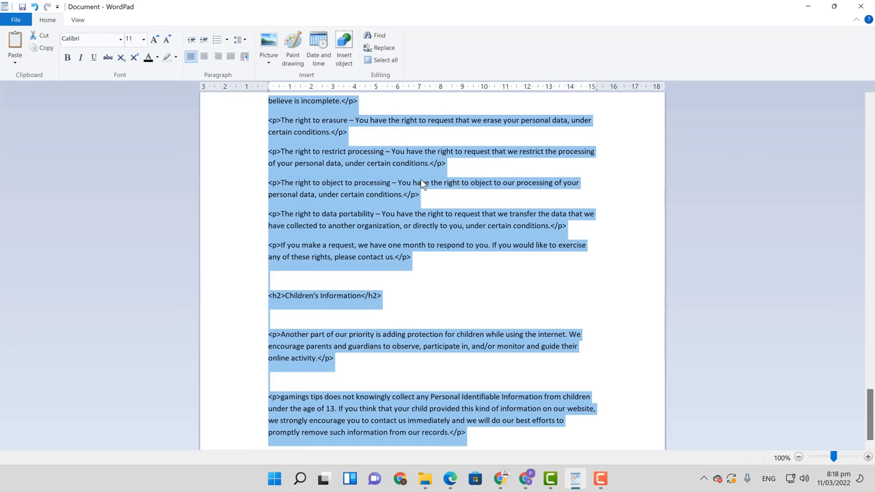
# - Switch back to Chrome and open the body of the Privacy Policy page in Blogger for editing
pyautogui.click(526, 479)
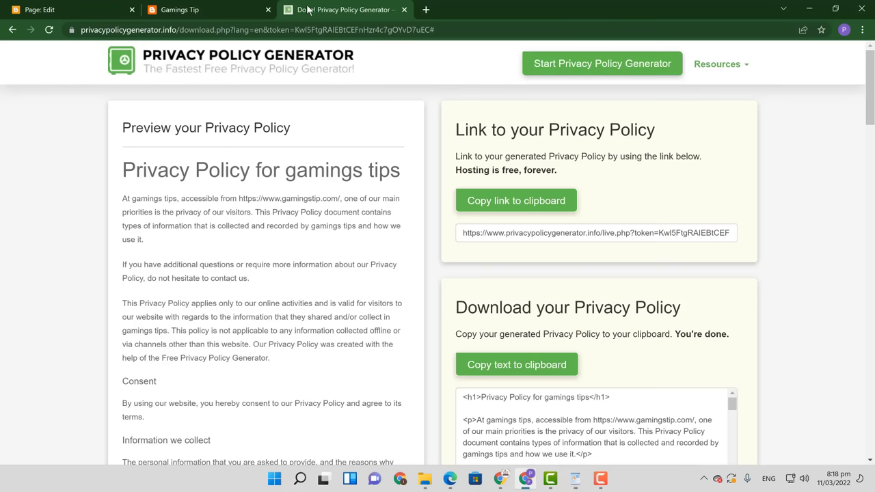
pyautogui.click(107, 7)
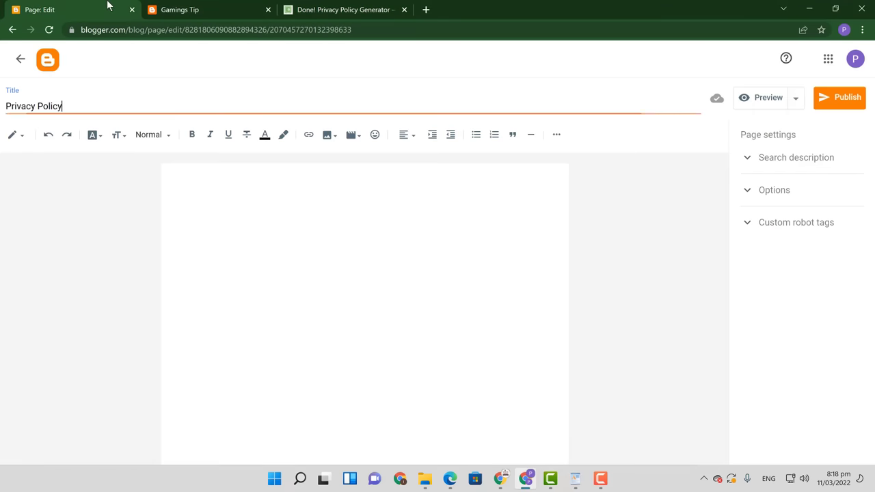
pyautogui.click(226, 206)
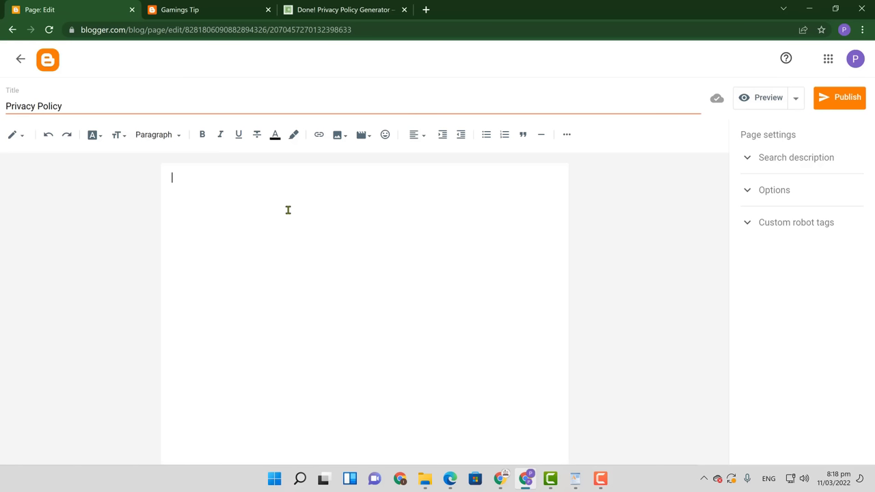
pyautogui.hotkey('ctrl', 'v')
pyautogui.hotkey('ctrl', 'a')
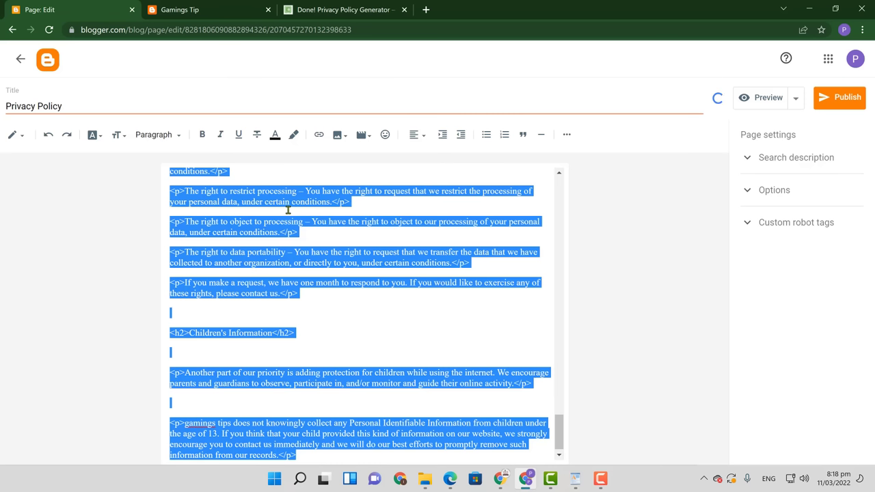
pyautogui.press('BackSpace')
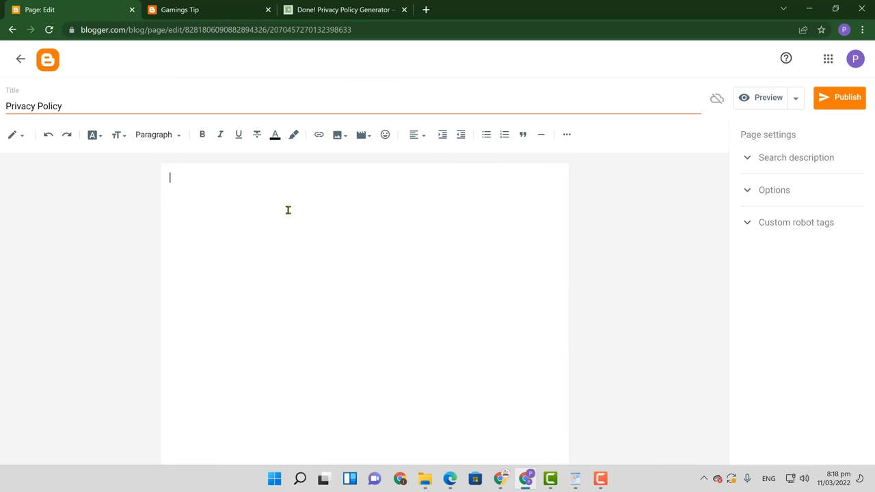
# - Insert the copied policy code into the Privacy Policy page in HTML view and return the editor to Compose view
pyautogui.click(17, 136)
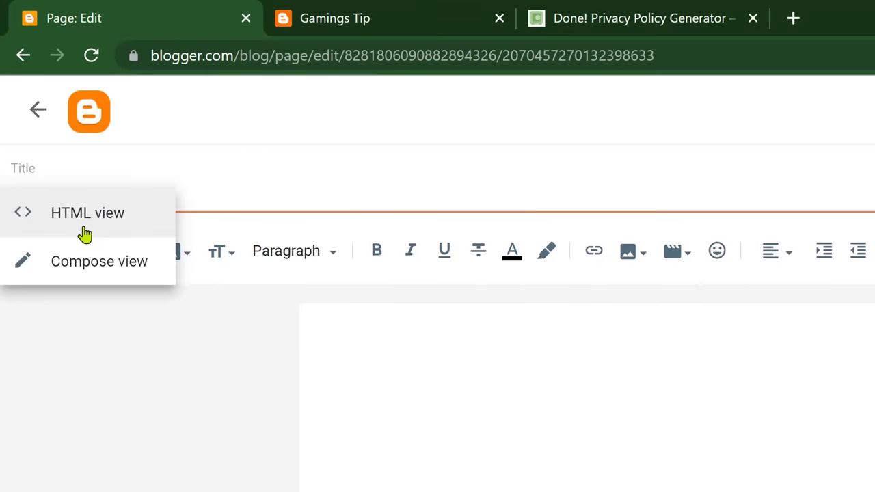
pyautogui.click(84, 234)
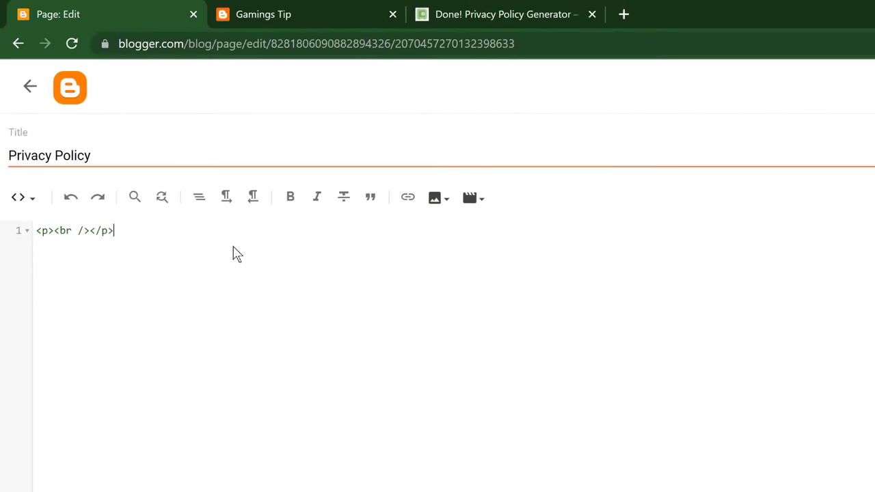
pyautogui.hotkey('ctrl', 'v')
pyautogui.click(21, 237)
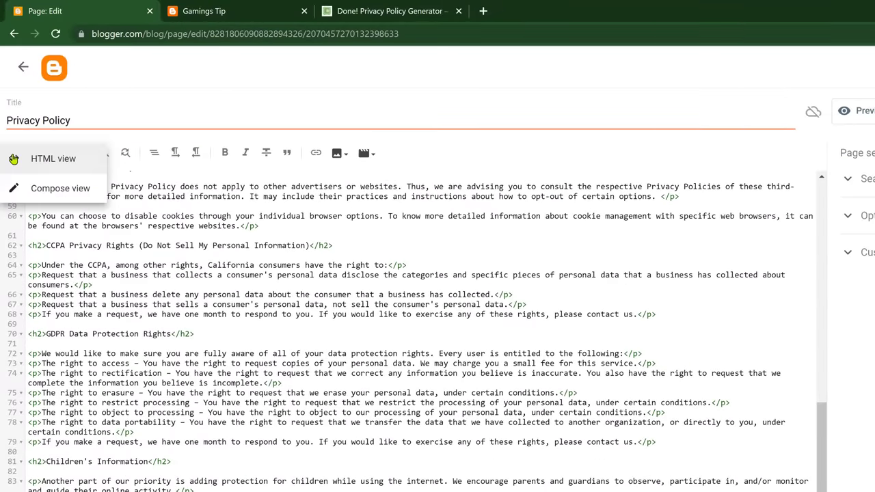
pyautogui.click(30, 189)
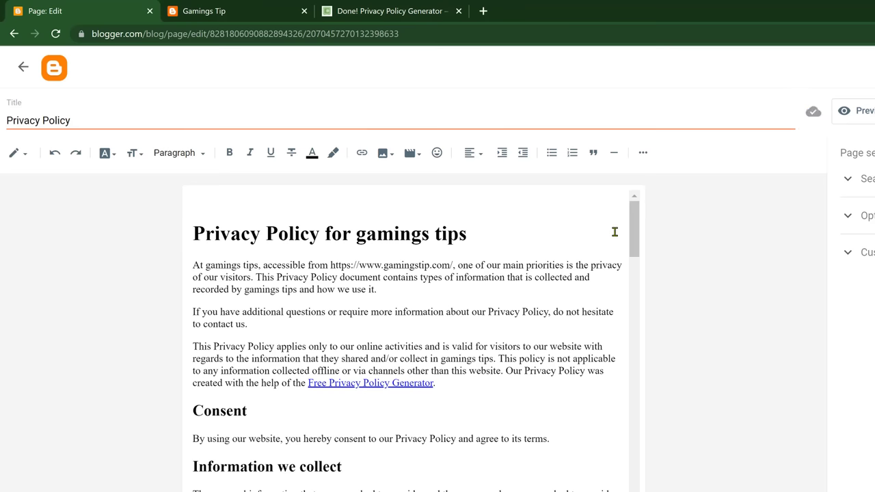
# - Remove the hyperlink from the "Free Privacy Policy Generator" text in the Privacy Policy page
pyautogui.scroll(-2, 631, 231)
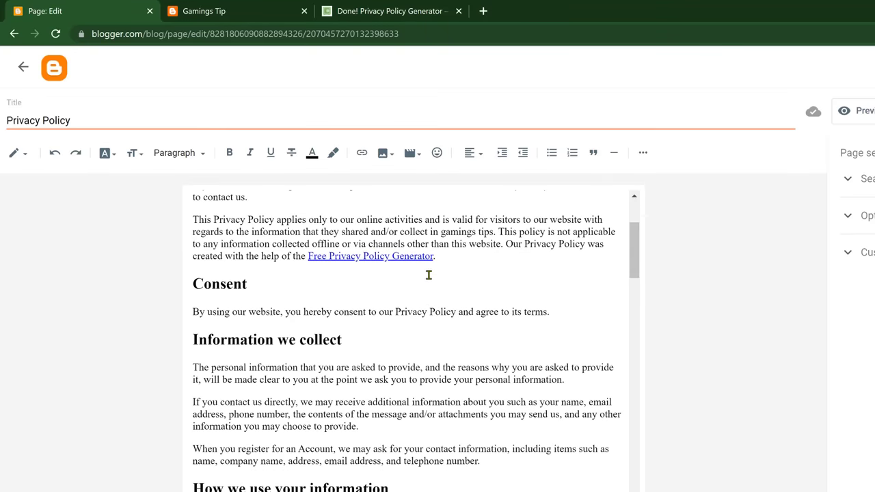
pyautogui.rightClick(418, 264)
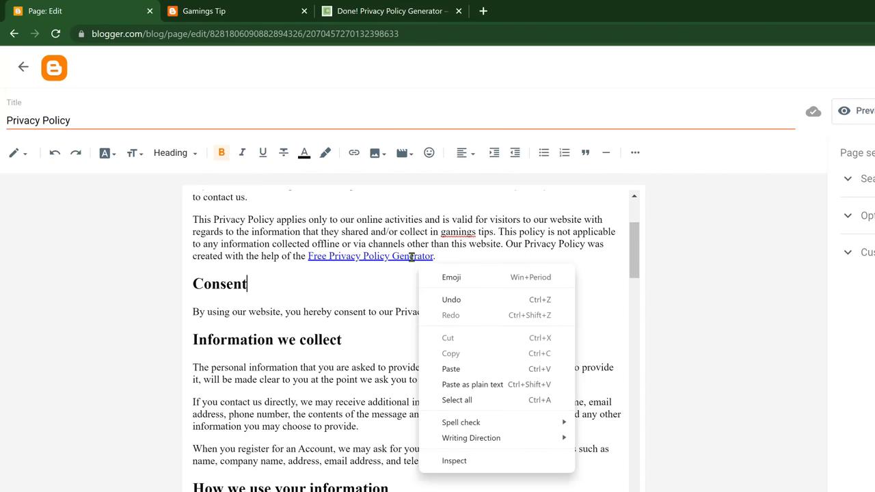
pyautogui.rightClick(411, 256)
pyautogui.click(404, 262)
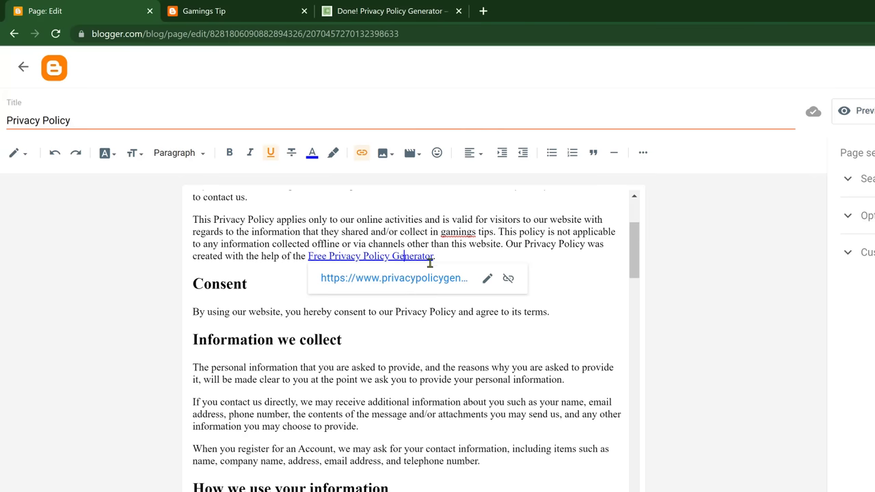
pyautogui.click(507, 280)
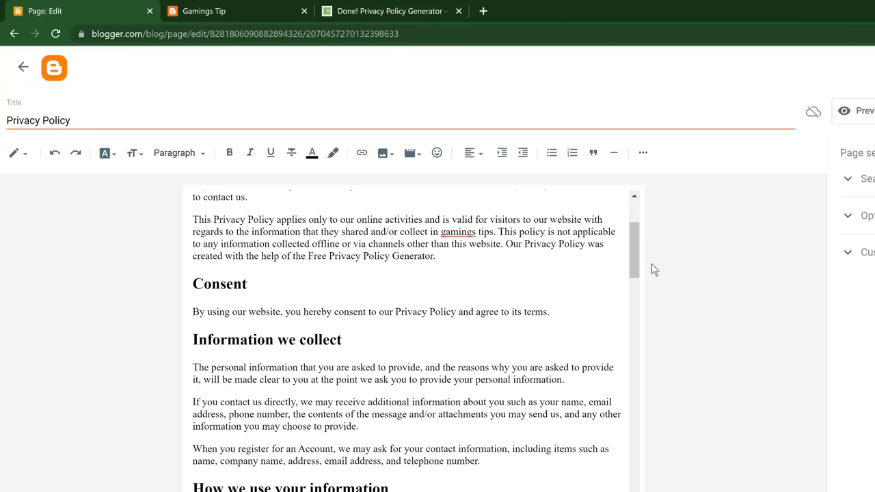
# - Remove the hyperlink from the policies.google.com/technologies/ads address in the Google DoubleClick DART Cookie section
pyautogui.moveTo(636, 261); pyautogui.dragTo(633, 377)
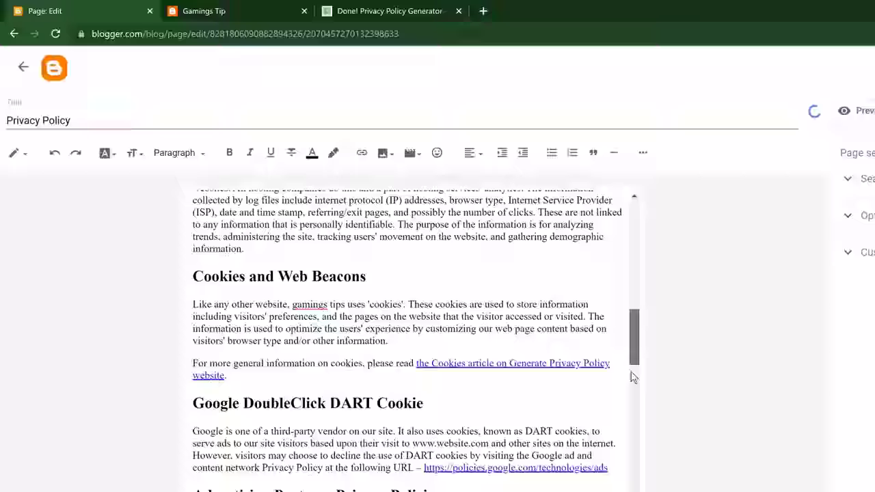
pyautogui.click(547, 285)
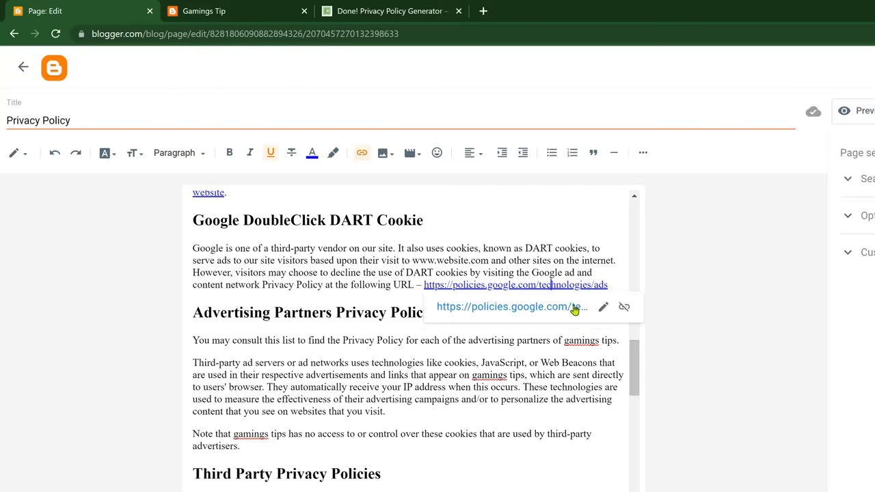
pyautogui.click(621, 309)
pyautogui.scroll(2, 632, 336)
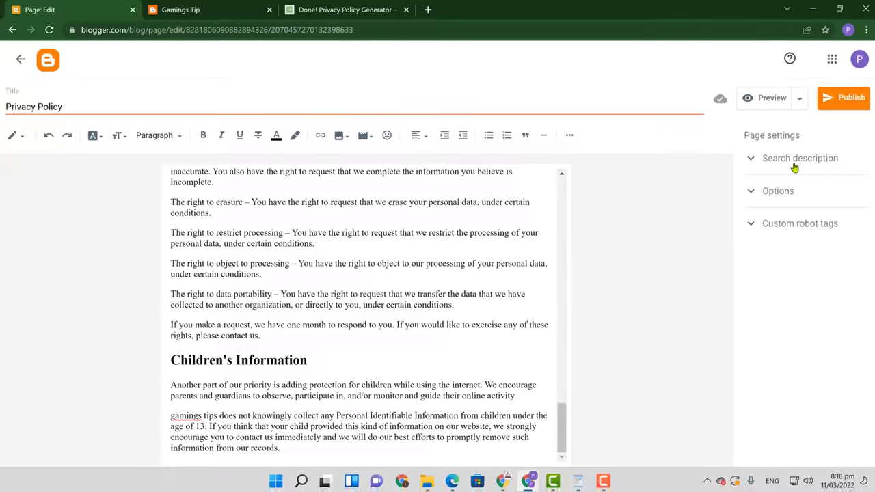
# - Set the Privacy Policy page's search description to "Gamings Tip" and publish the page
pyautogui.click(794, 168)
pyautogui.click(782, 192)
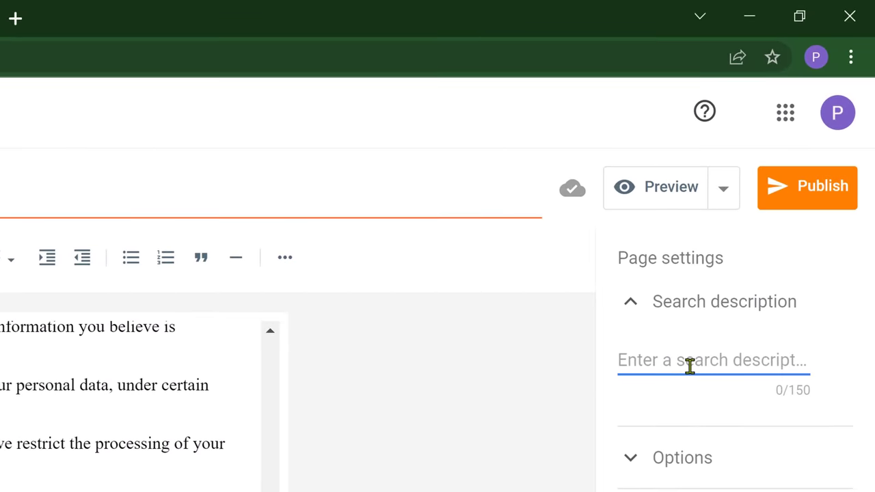
pyautogui.write('Gaming')
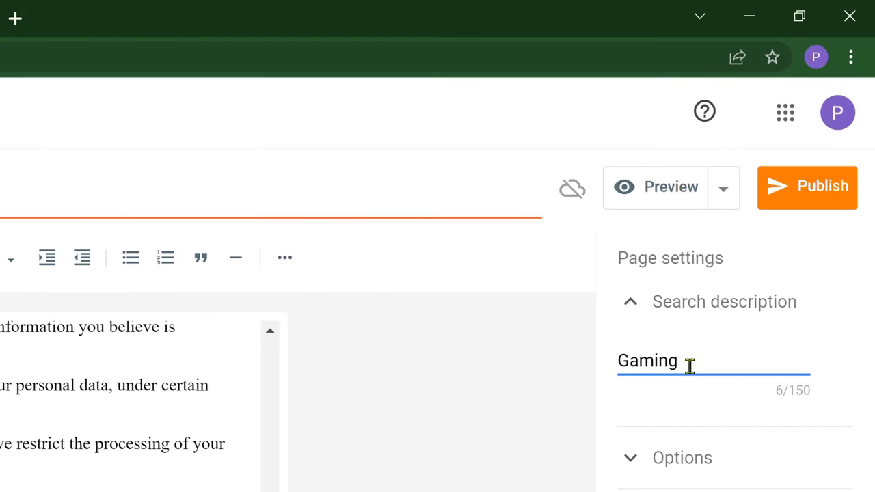
pyautogui.press('BackSpace')
pyautogui.press('BackSpace')
pyautogui.press('BackSpace')
pyautogui.press('BackSpace')
pyautogui.press('BackSpace')
pyautogui.press('BackSpace')
pyautogui.write('Gamings Tip')
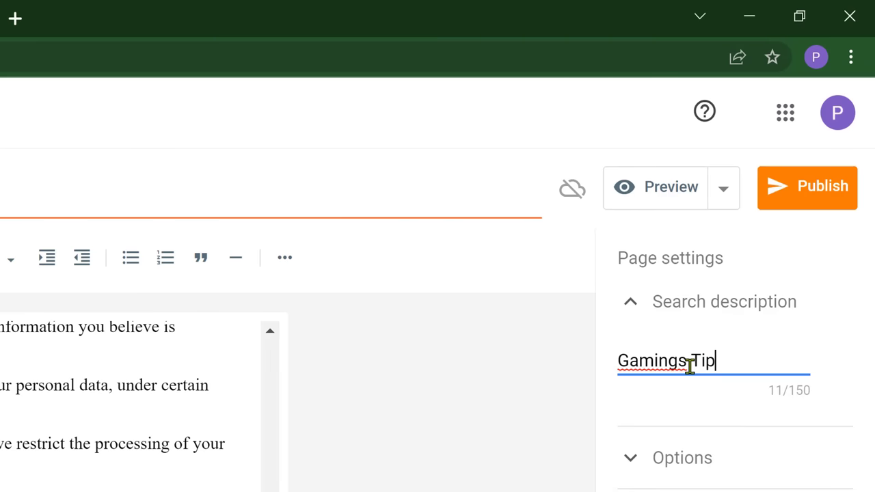
pyautogui.click(805, 179)
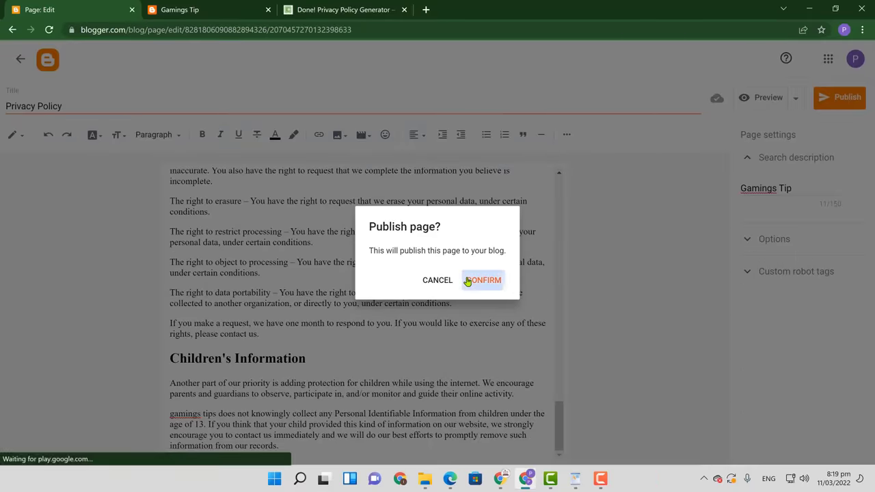
pyautogui.click(467, 282)
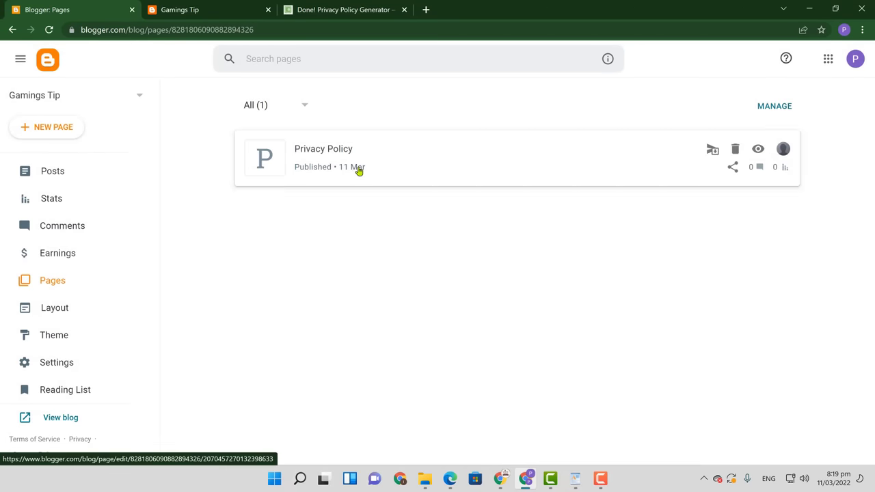
# - Create a new blog page titled "Disclaimer"
pyautogui.click(50, 128)
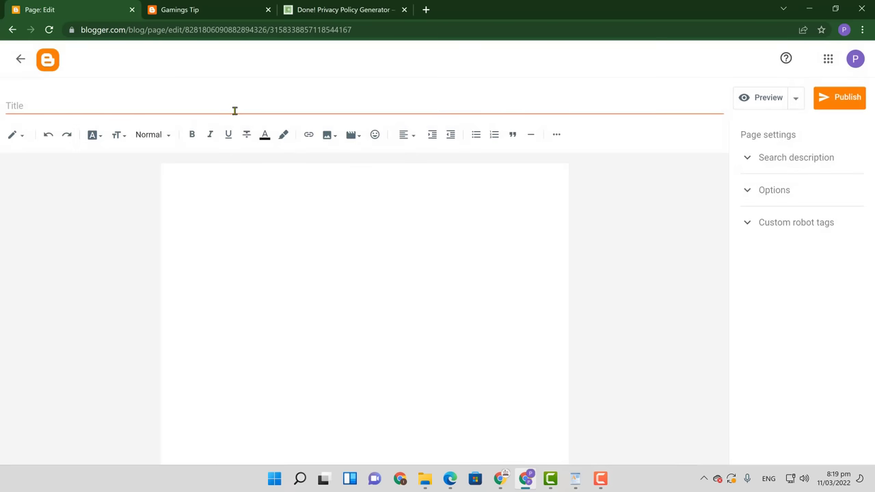
pyautogui.click(234, 110)
pyautogui.write('Disclaimer')
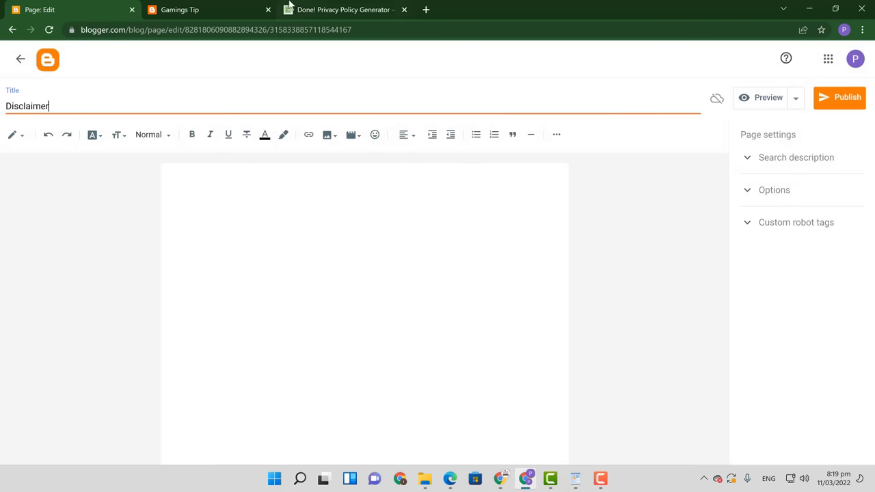
# - Return the browser tab showing the privacy policy generator to the Google home page
pyautogui.click(290, 7)
pyautogui.click(17, 31)
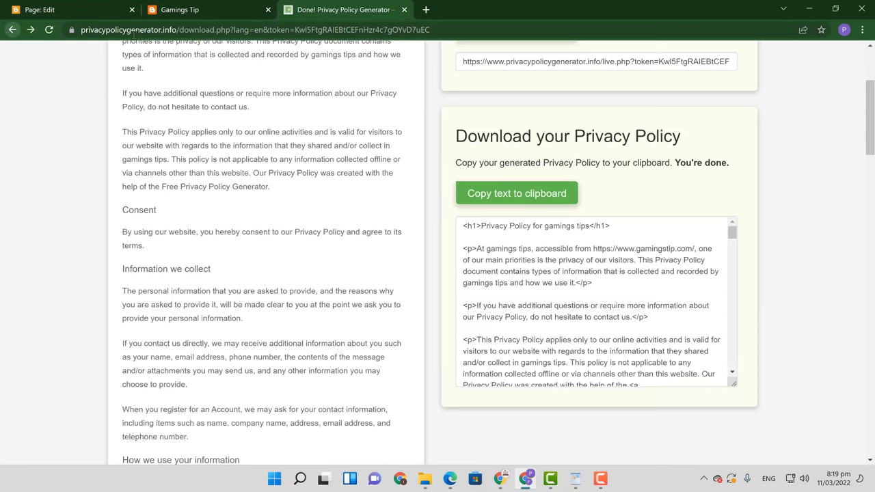
pyautogui.click(17, 31)
pyautogui.click(135, 171)
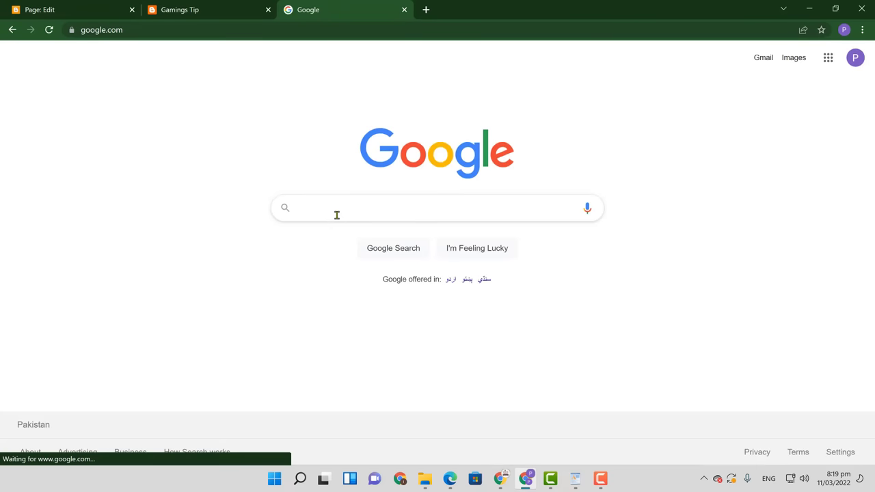
# - Search Google for "disclaimer generator" and open the disclaimergenerator.net result
pyautogui.click(336, 212)
pyautogui.write('dis')
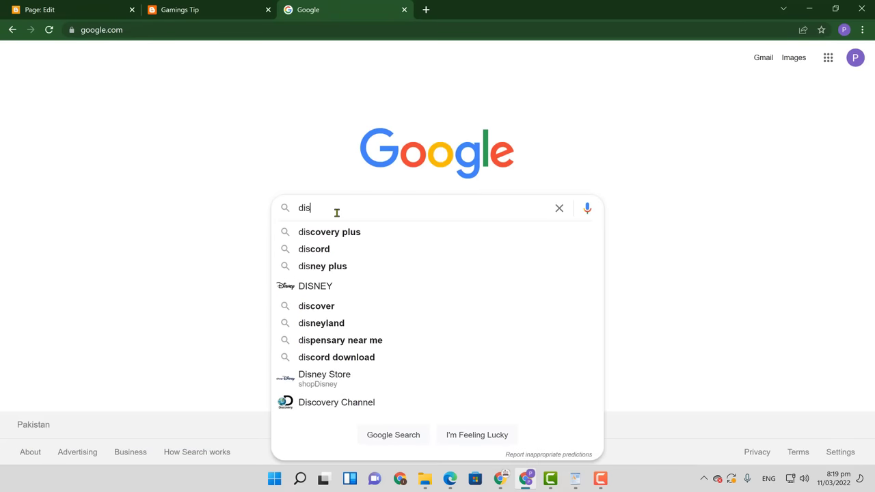
pyautogui.write('claim')
pyautogui.press('Down')
pyautogui.press('Down')
pyautogui.press('Down')
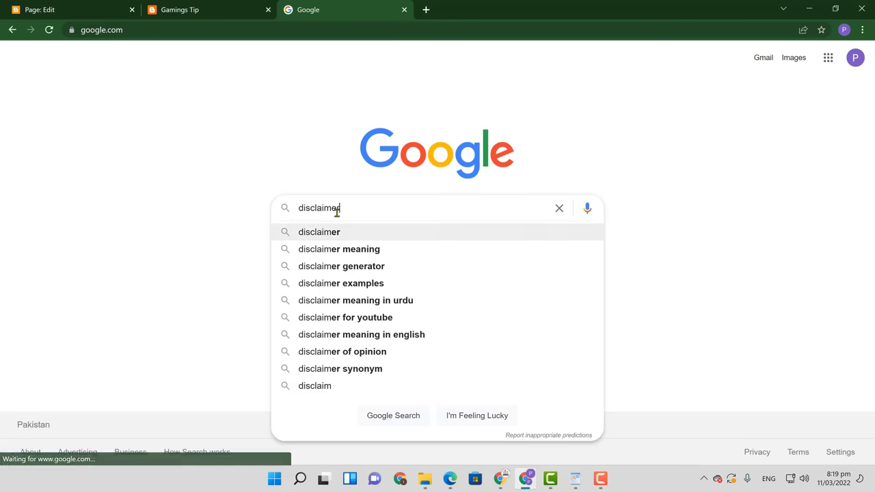
pyautogui.press('Return')
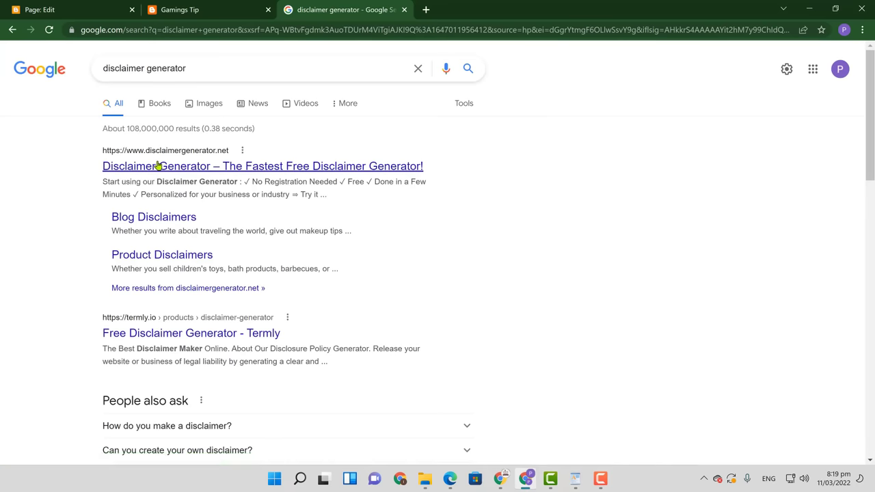
pyautogui.click(159, 166)
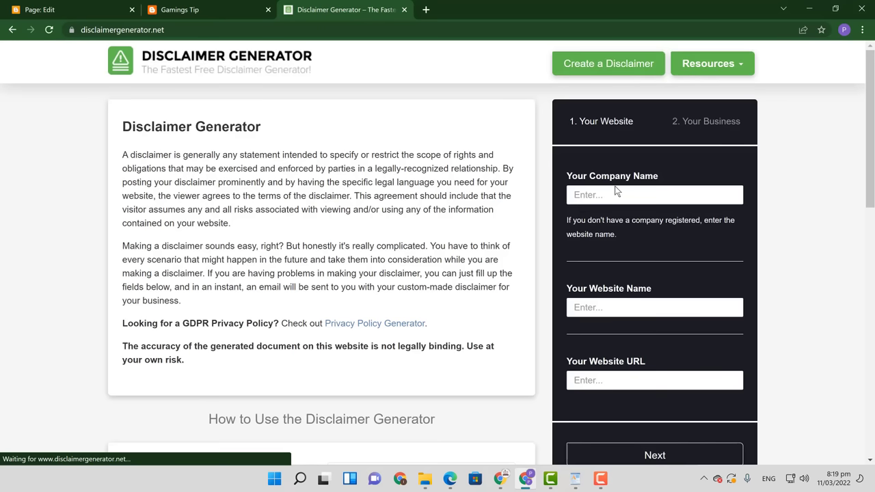
pyautogui.click(613, 191)
pyautogui.click(609, 221)
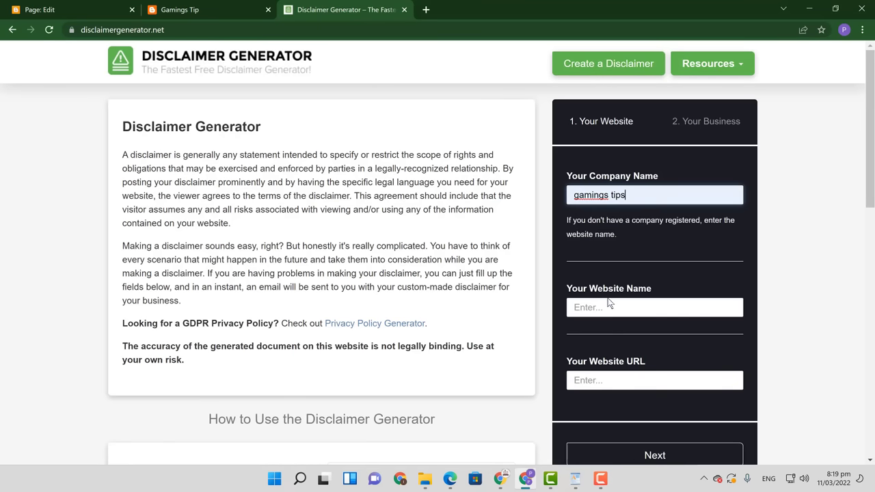
pyautogui.click(604, 311)
pyautogui.click(607, 332)
pyautogui.click(600, 382)
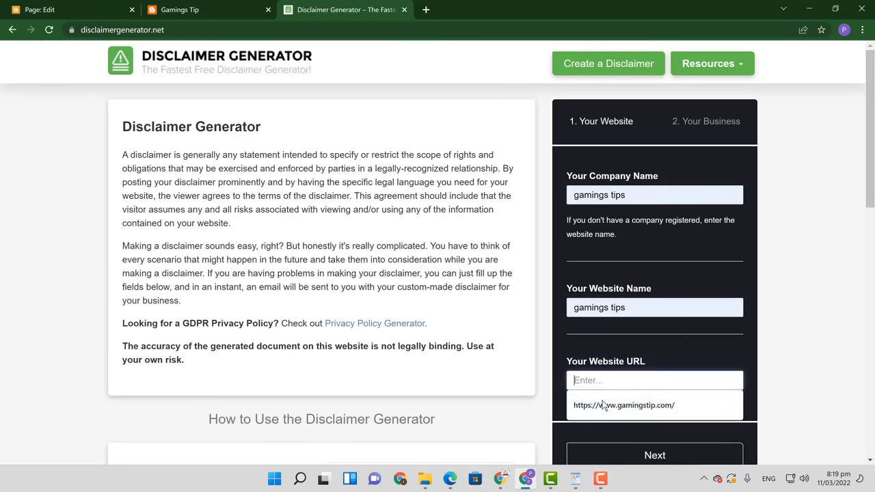
pyautogui.click(614, 410)
pyautogui.click(650, 455)
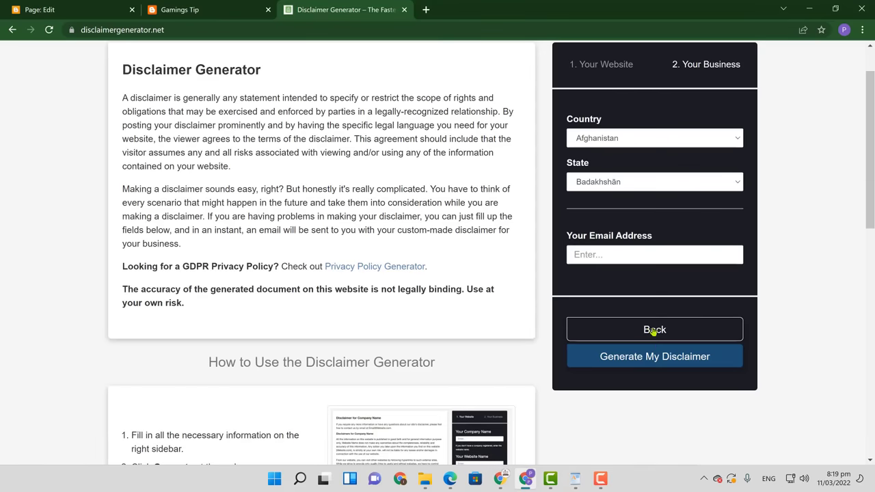
pyautogui.click(645, 143)
pyautogui.press('p')
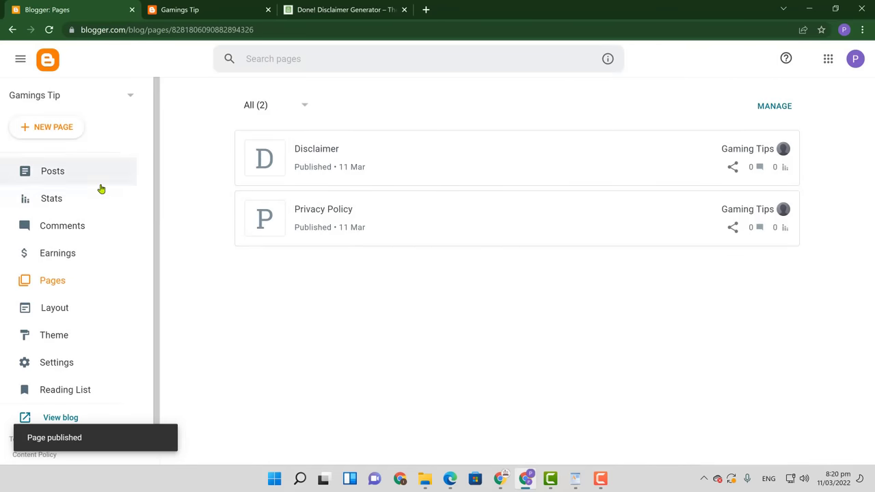
# - Create another new blog page titled "About us"
pyautogui.click(48, 132)
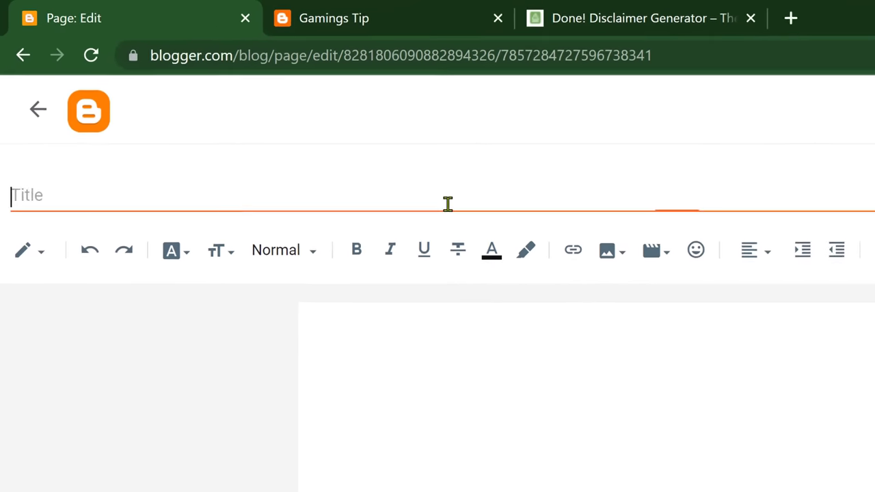
pyautogui.click(241, 110)
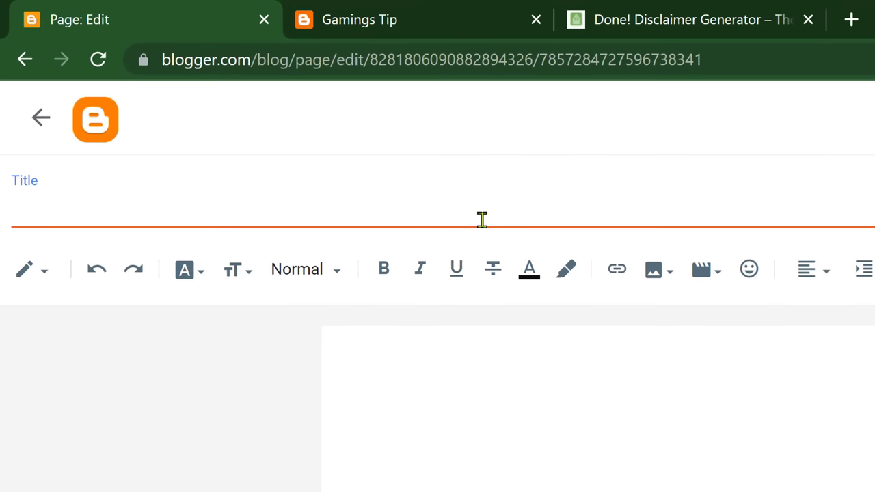
pyautogui.write('About us')
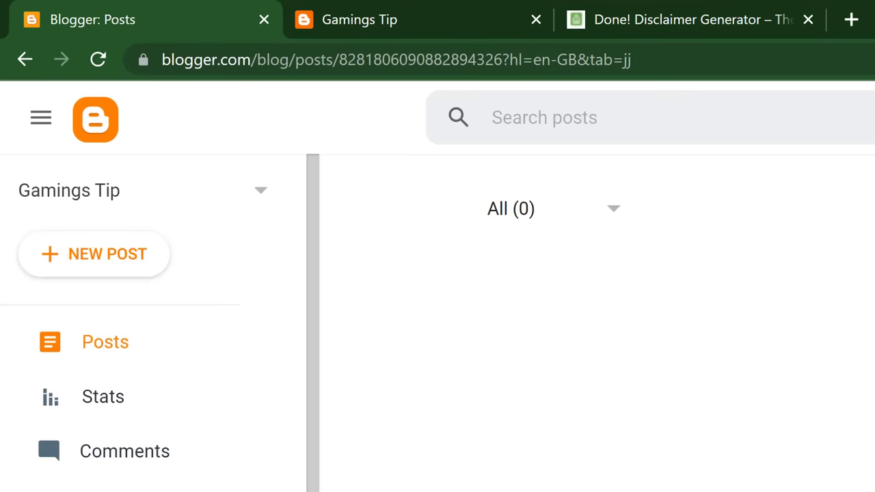
# - Open the blog's Settings in a new browser tab and copy the full blog description text
pyautogui.rightClick(81, 367)
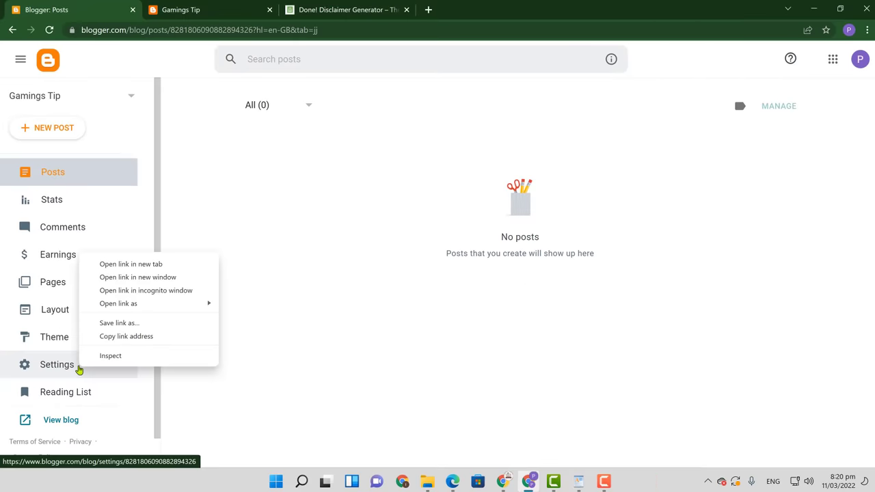
pyautogui.click(119, 265)
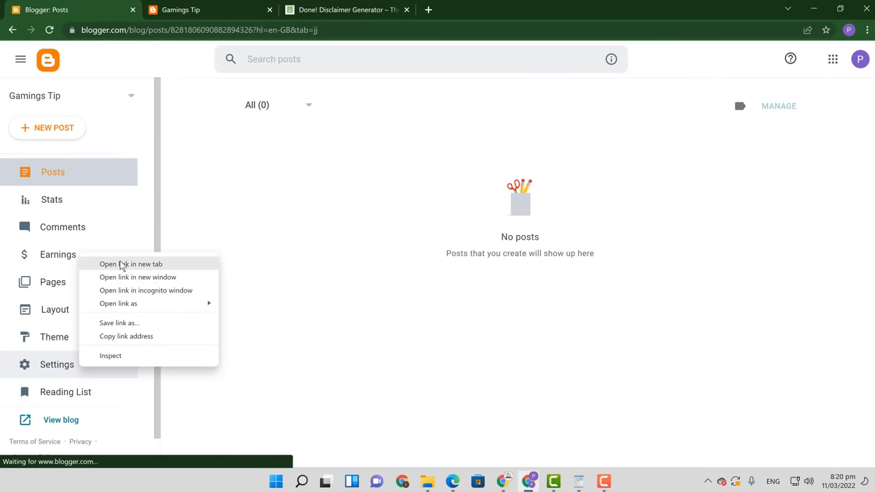
pyautogui.click(197, 6)
pyautogui.click(215, 198)
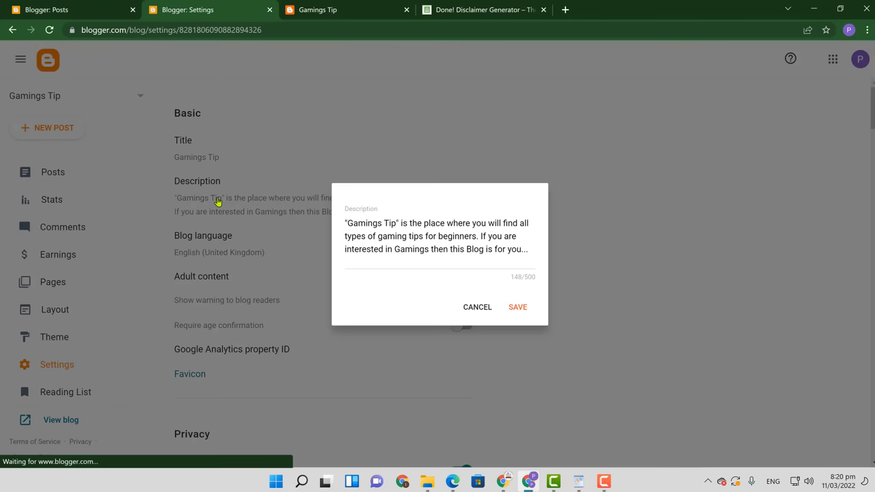
pyautogui.click(408, 239)
pyautogui.hotkey('ctrl', 'a')
pyautogui.hotkey('ctrl', 'c')
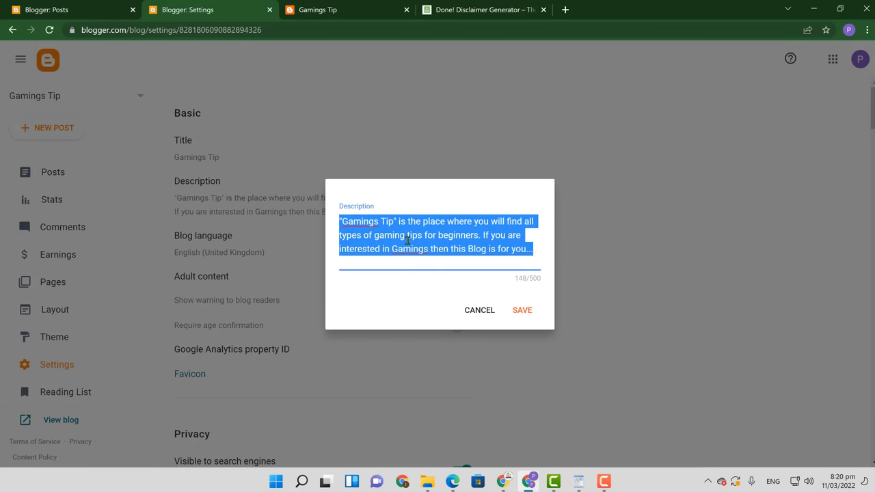
# - Open the About us draft page and paste the copied blog description into its body
pyautogui.click(63, 8)
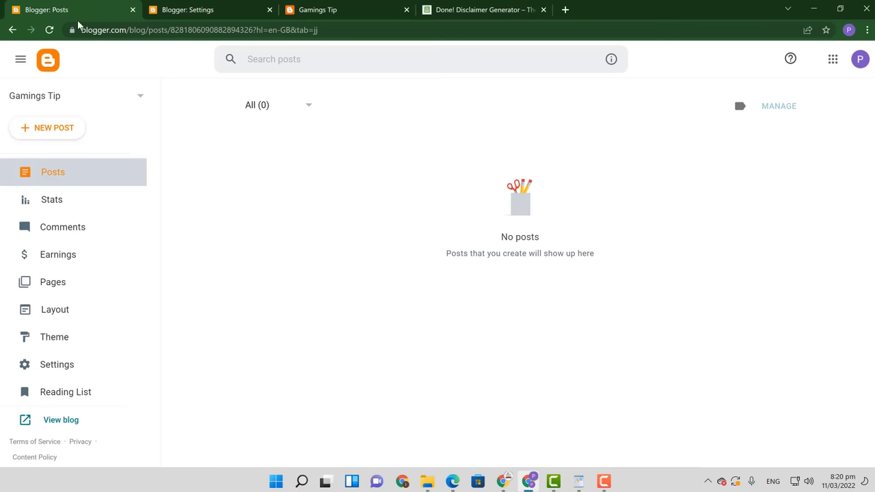
pyautogui.click(93, 276)
pyautogui.click(334, 165)
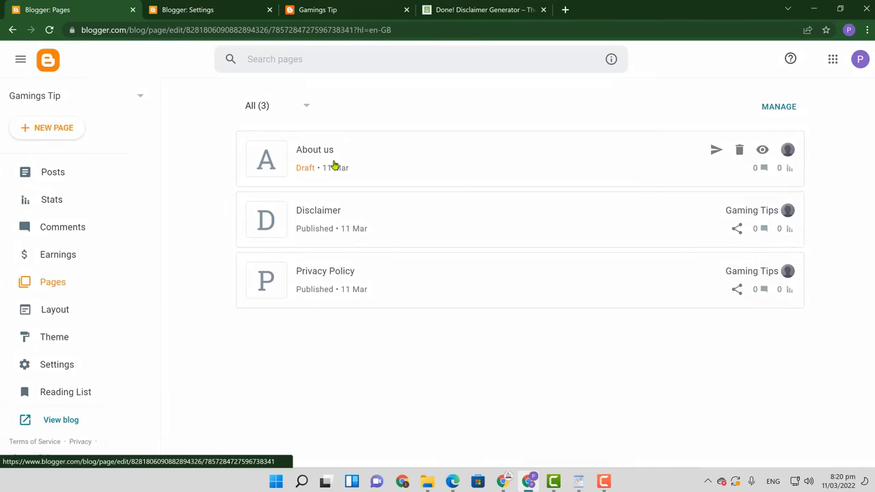
pyautogui.hotkey('ctrl', 'v')
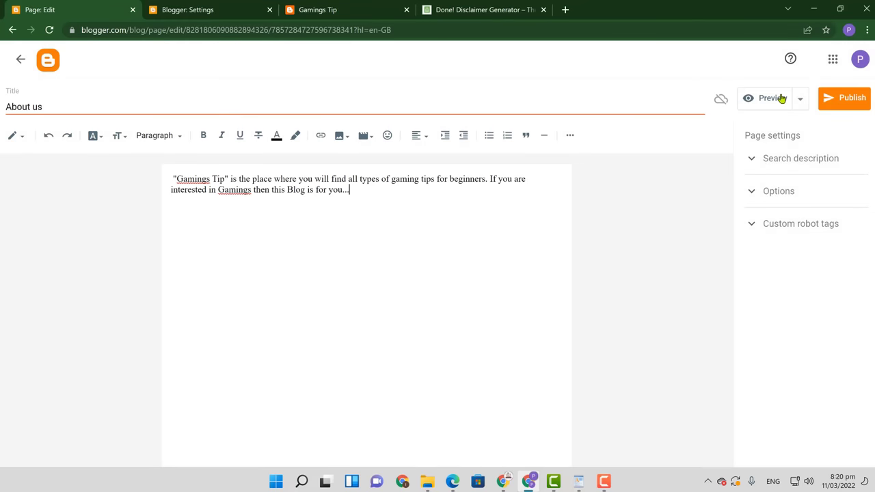
# - Set the About us page's search description to "Gamings tip" and publish the page
pyautogui.click(845, 98)
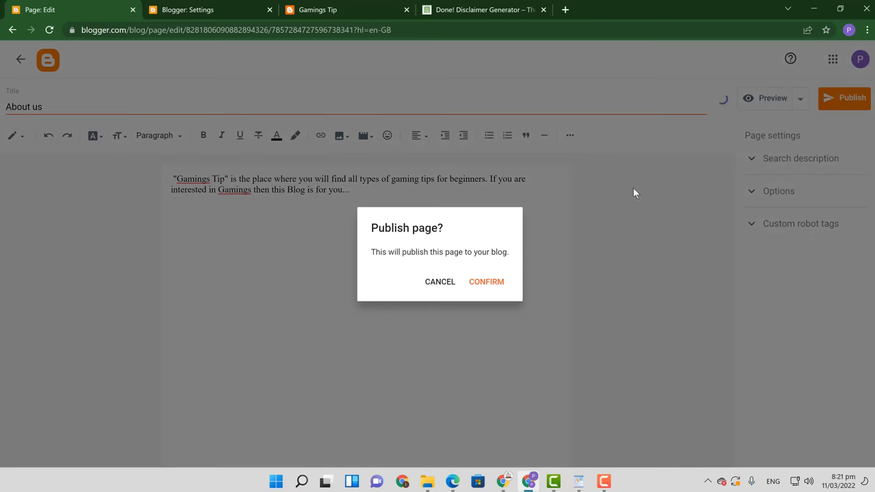
pyautogui.click(429, 281)
pyautogui.click(794, 163)
pyautogui.click(786, 192)
pyautogui.write('Gaming')
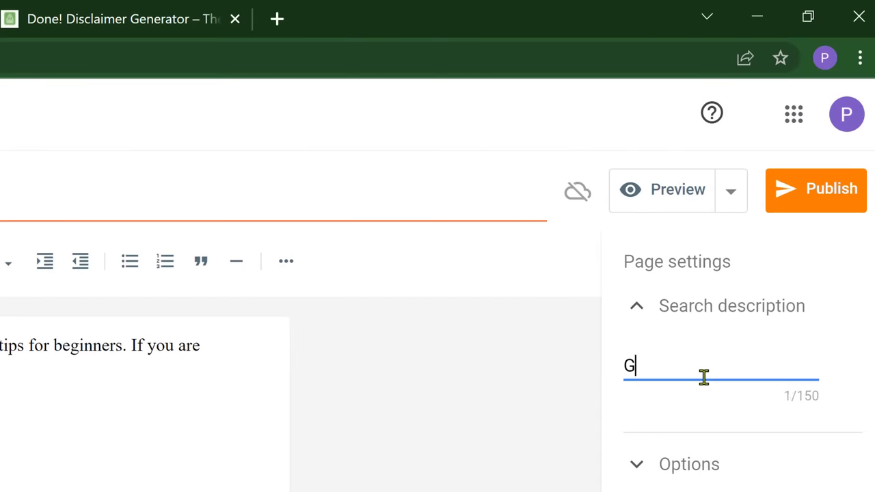
pyautogui.write('s tip')
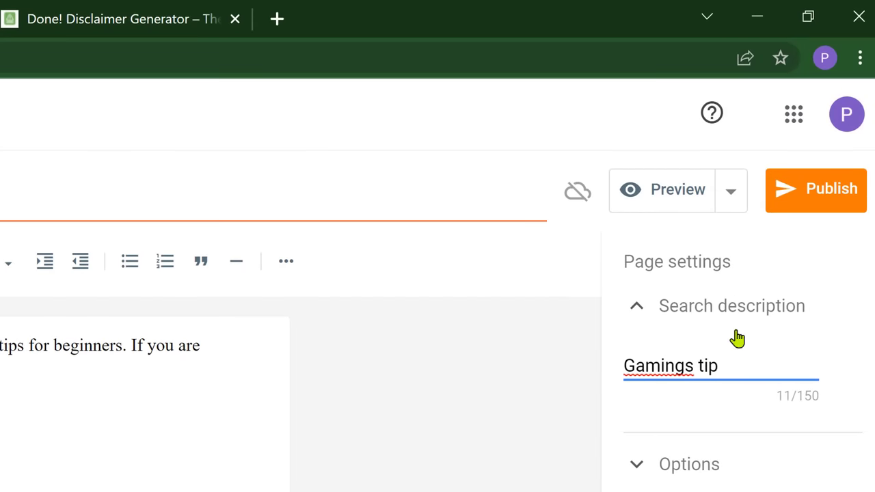
pyautogui.click(819, 202)
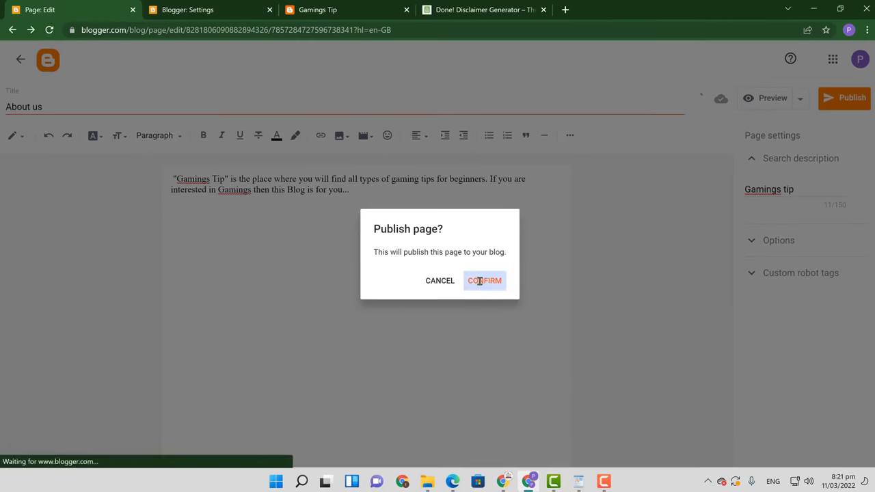
pyautogui.click(480, 281)
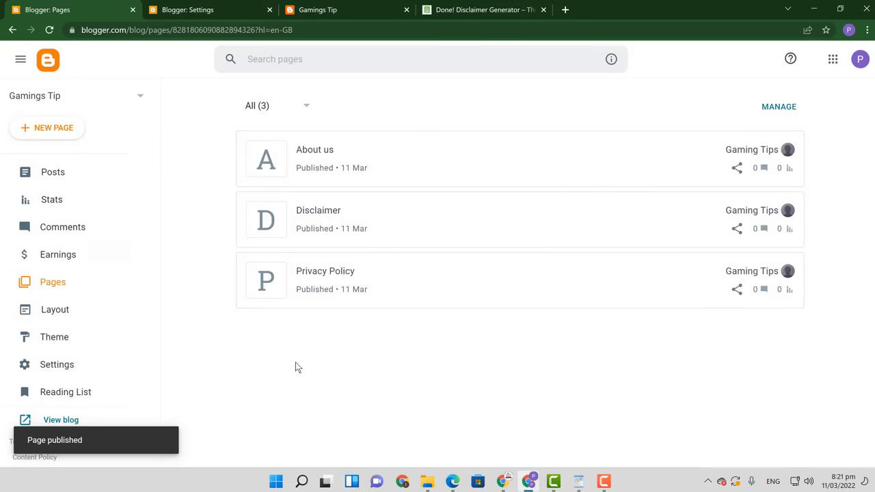
# - Create another new blog page titled "Contact us"
pyautogui.click(25, 131)
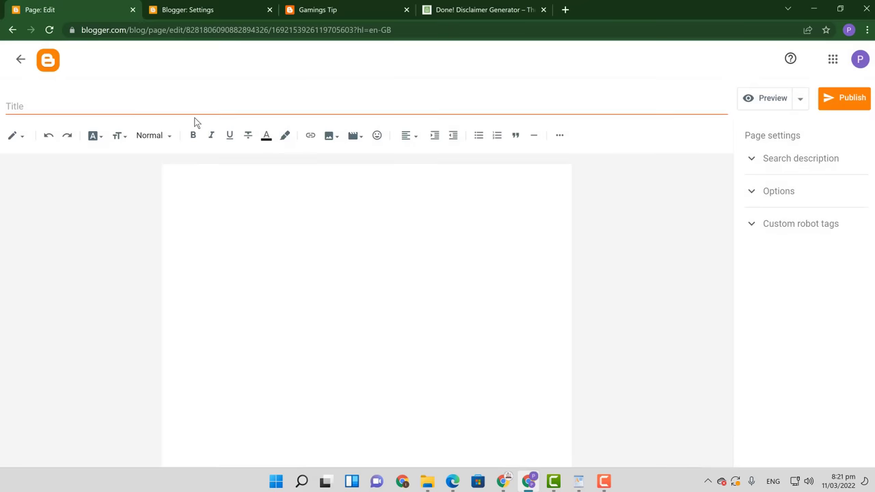
pyautogui.click(195, 110)
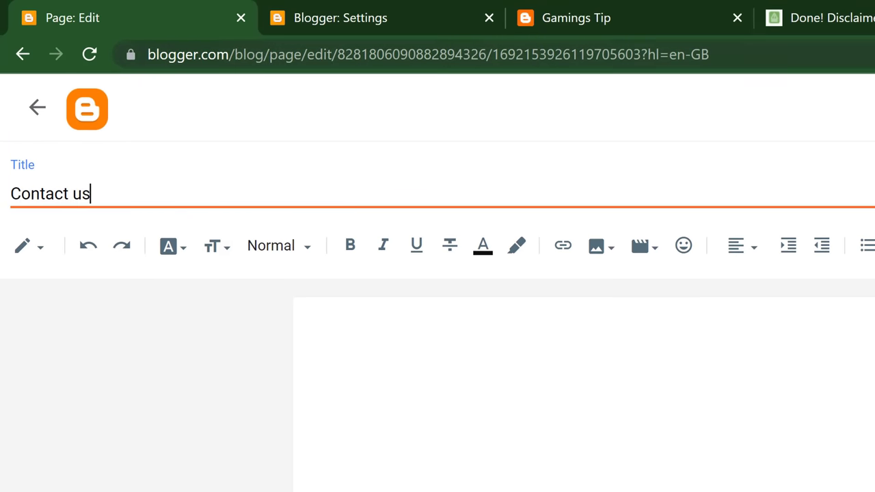
# - Go to Google Docs in a new browser tab and switch from there to Google Forms
pyautogui.hotkey('ctrl', 't')
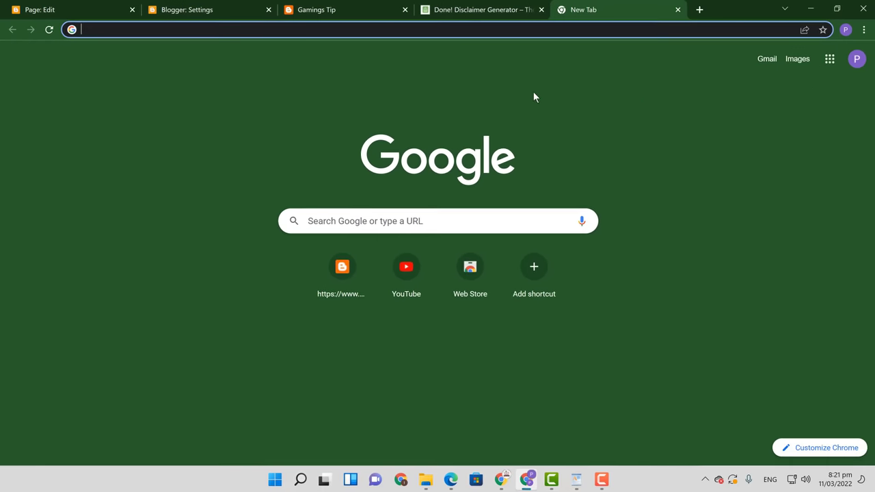
pyautogui.click(828, 62)
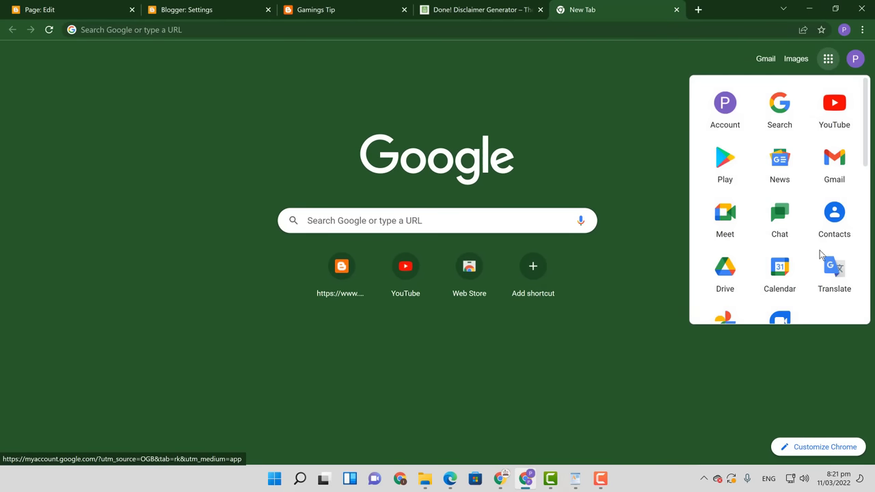
pyautogui.scroll(-3, 866, 164)
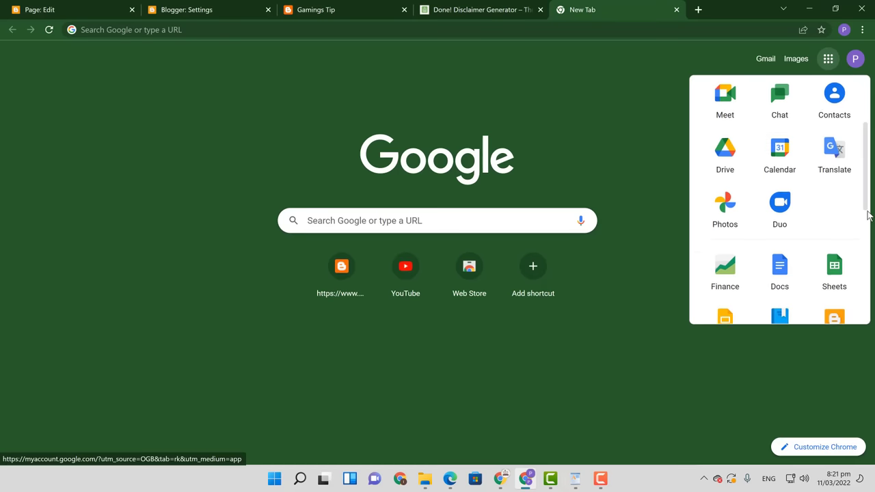
pyautogui.click(795, 203)
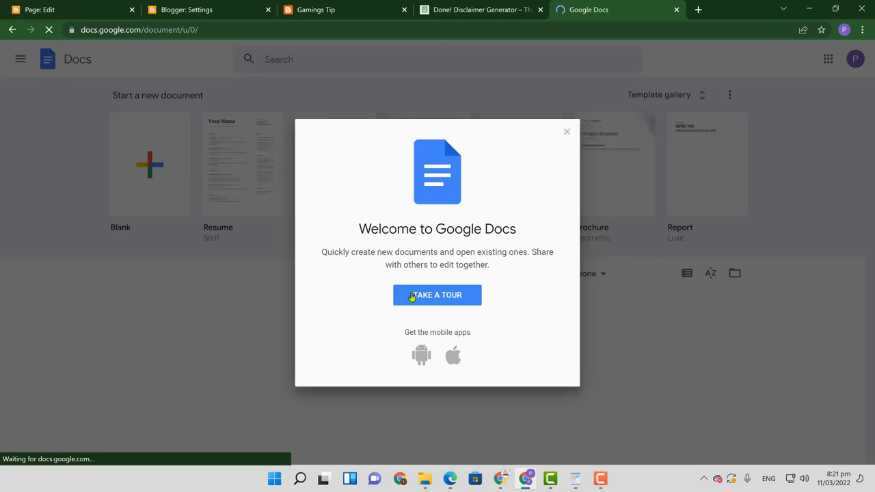
pyautogui.click(567, 133)
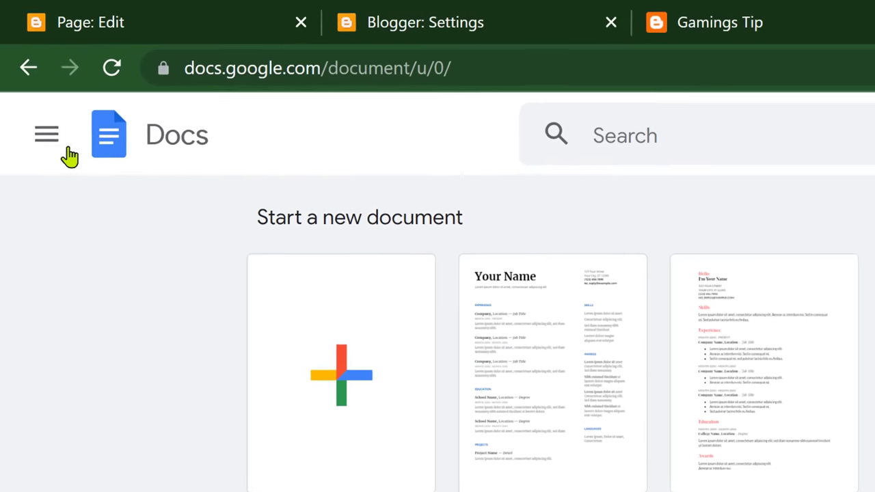
pyautogui.click(62, 146)
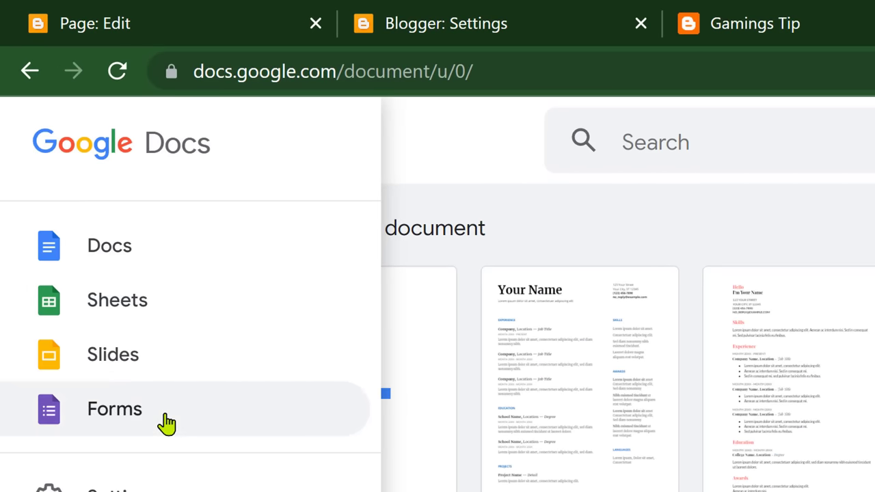
pyautogui.click(167, 424)
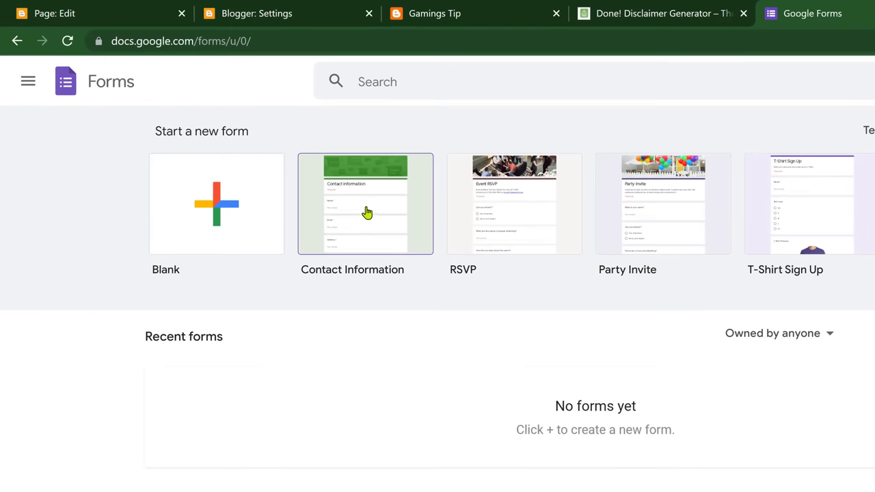
# - Create a form from the Contact Information template and copy its embed HTML code
pyautogui.click(367, 212)
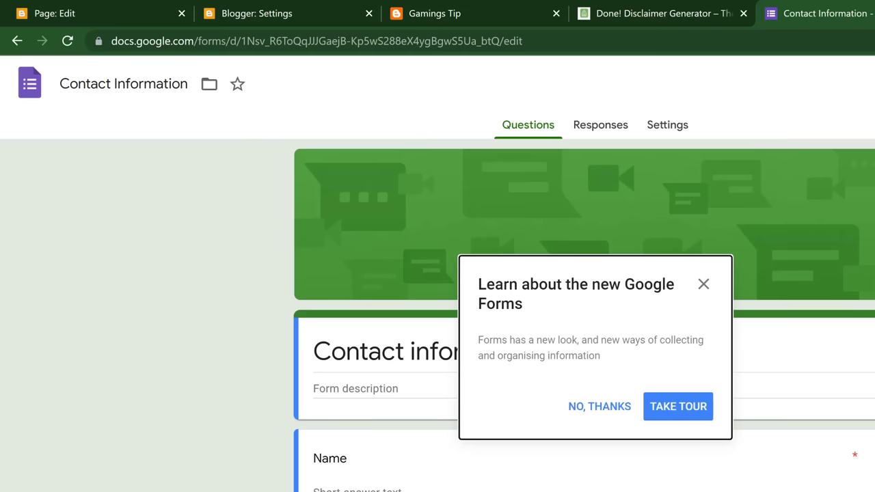
pyautogui.click(703, 288)
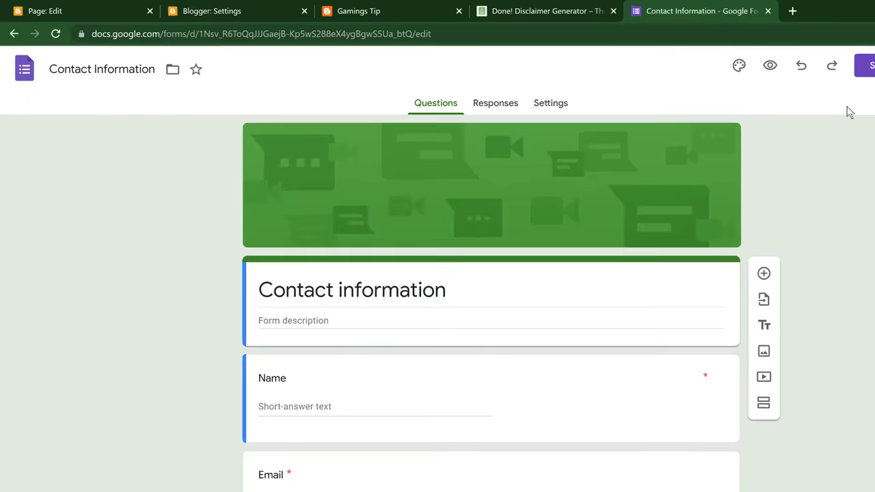
pyautogui.click(808, 67)
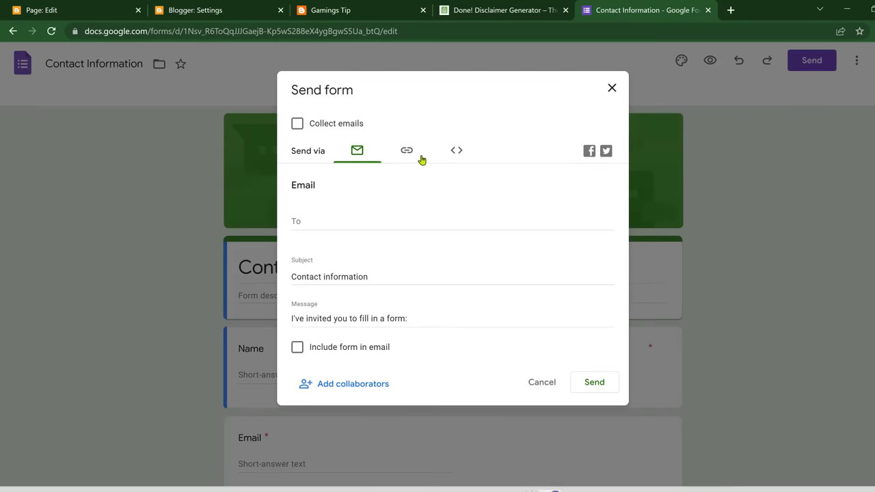
pyautogui.click(418, 154)
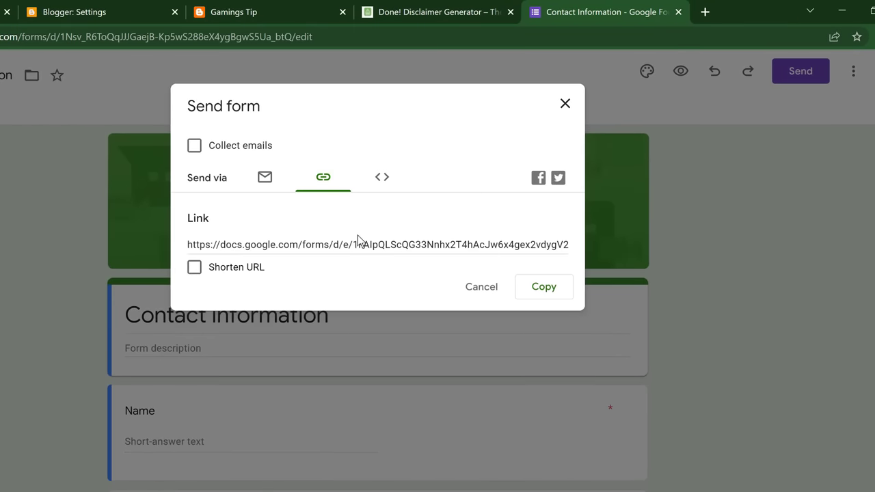
pyautogui.click(384, 183)
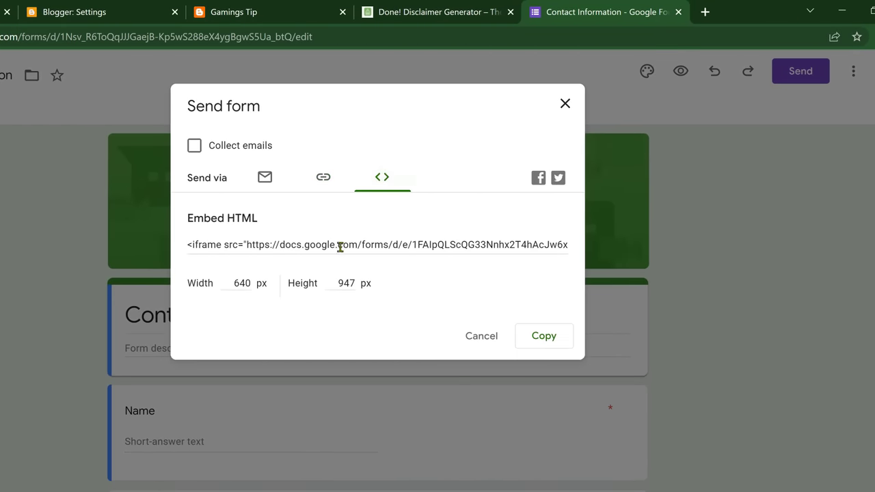
pyautogui.click(342, 249)
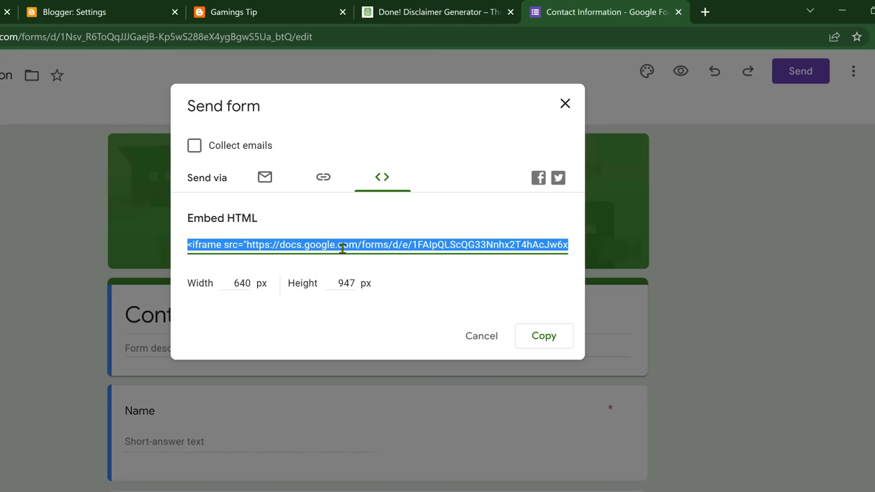
pyautogui.click(523, 343)
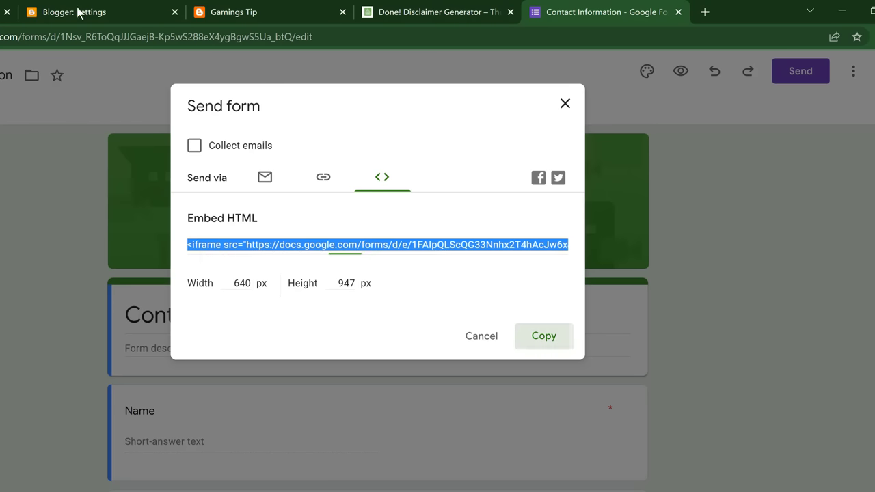
# - Return to the Contact us page, paste the form's embed code in HTML view, and switch back to Compose view
pyautogui.click(1, 12)
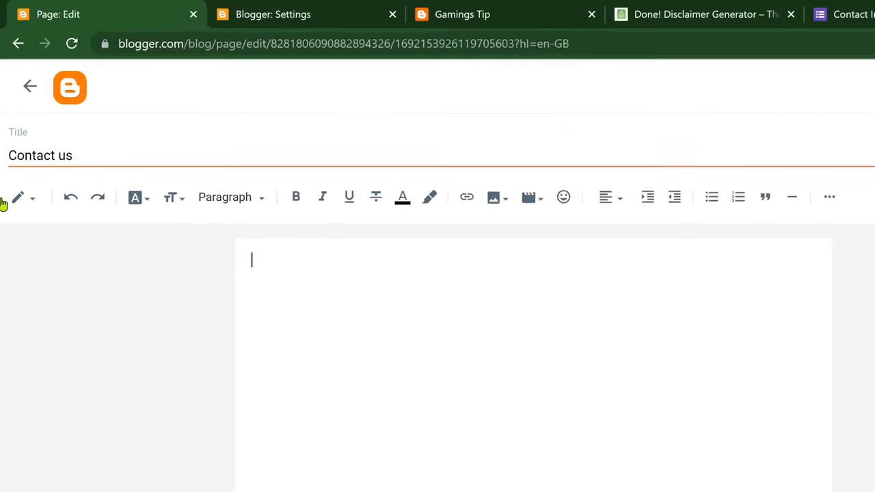
pyautogui.click(10, 276)
pyautogui.click(72, 235)
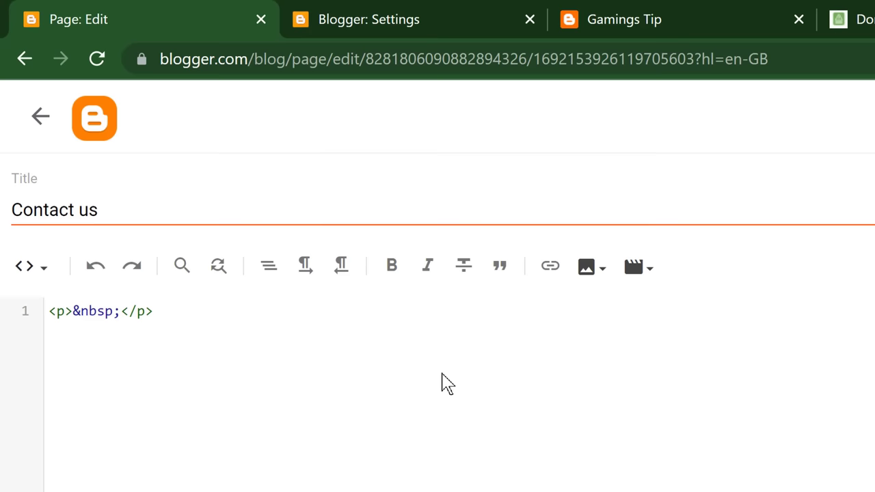
pyautogui.click(439, 332)
pyautogui.hotkey('ctrl', 'v')
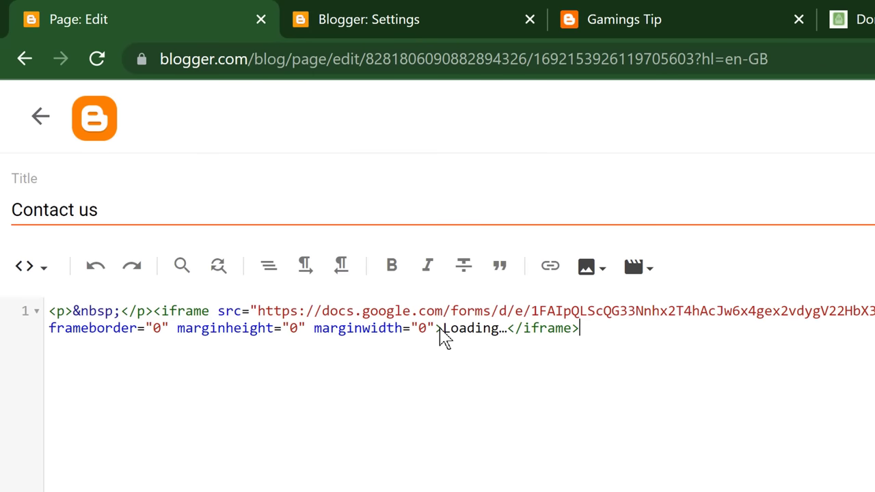
pyautogui.click(30, 267)
pyautogui.click(67, 335)
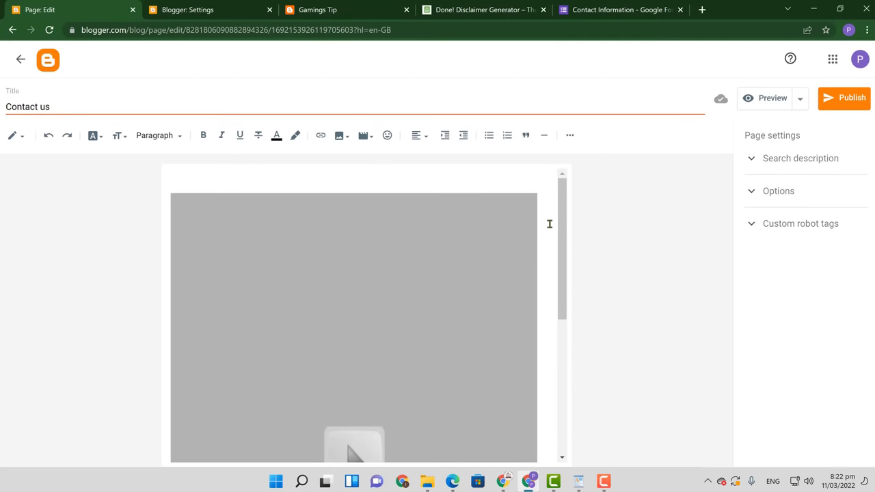
pyautogui.moveTo(561, 221); pyautogui.dragTo(570, 273)
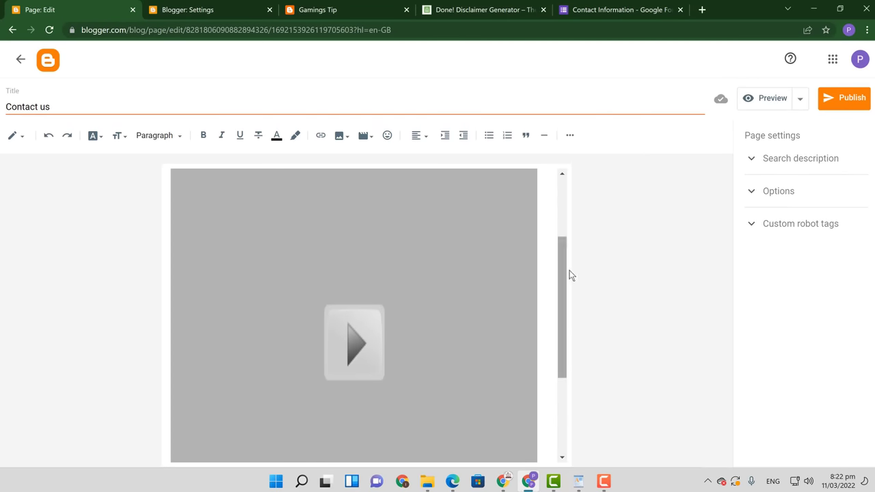
# - Set the Contact us page's search description to "gamings tip" and publish the page
pyautogui.click(803, 164)
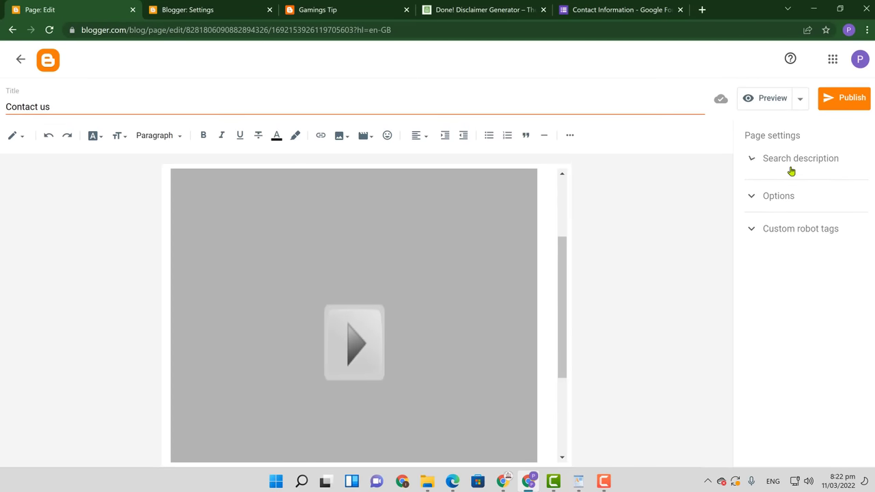
pyautogui.write('gamings tip')
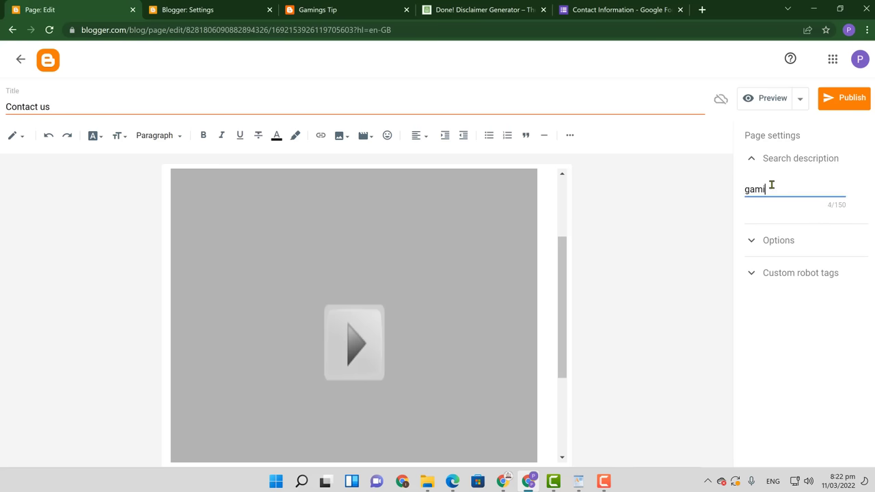
pyautogui.click(838, 103)
pyautogui.click(498, 286)
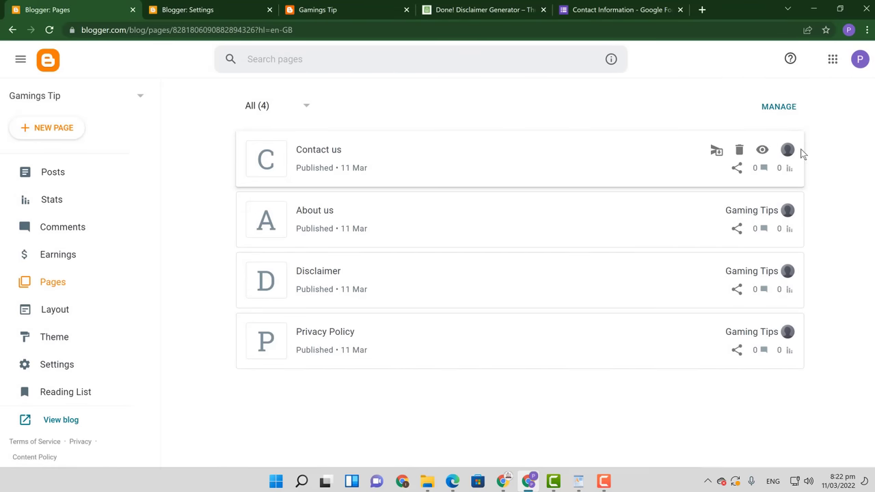
# - Open the published Contact us, About us, Disclaimer and Privacy Policy pages in new browser tabs and view Contact us
pyautogui.rightClick(759, 154)
pyautogui.click(724, 166)
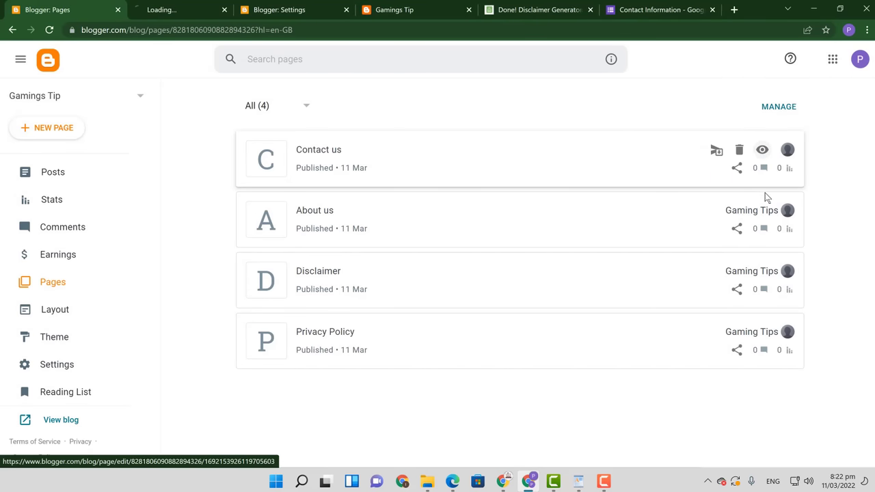
pyautogui.rightClick(761, 213)
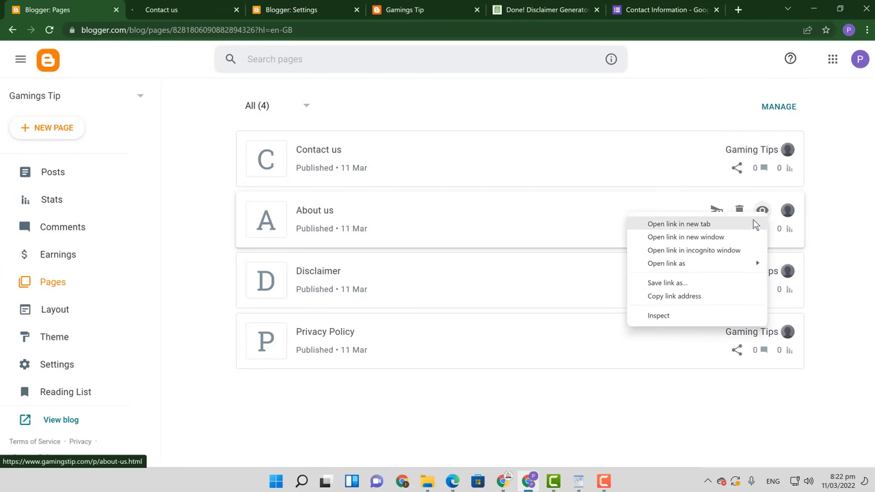
pyautogui.click(753, 220)
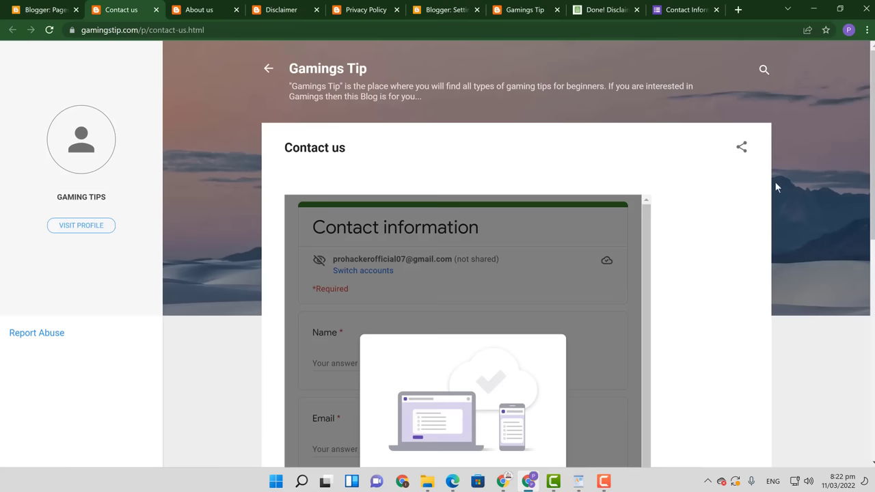
# - Dismiss the notice over the Contact us form and review the published Contact us, About us, Disclaimer and Privacy Policy pages
pyautogui.scroll(-5, 786, 300)
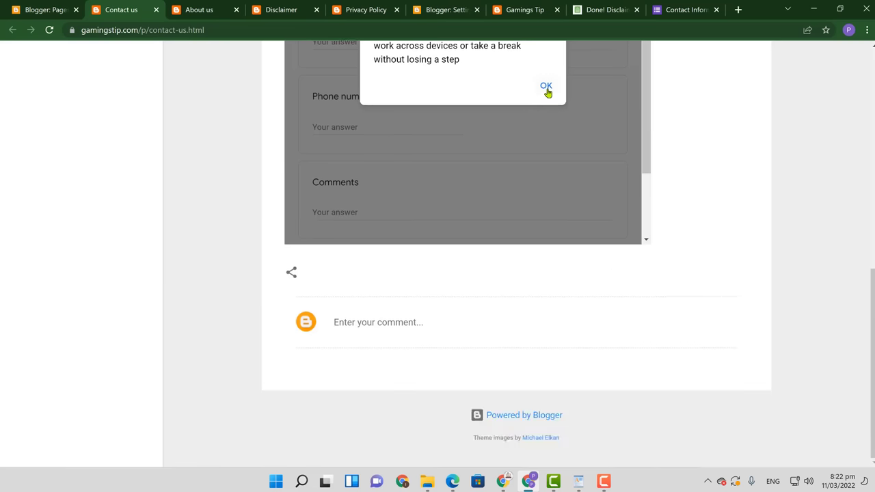
pyautogui.click(546, 89)
pyautogui.moveTo(871, 314); pyautogui.dragTo(867, 208)
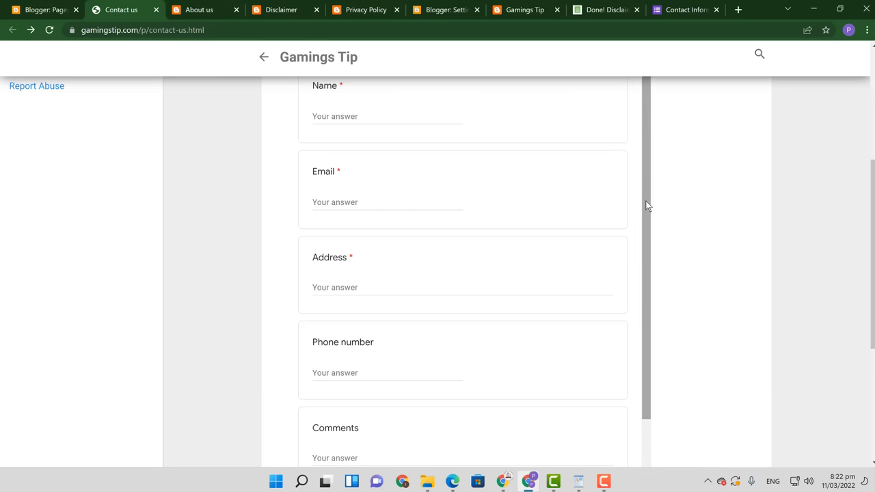
pyautogui.click(212, 6)
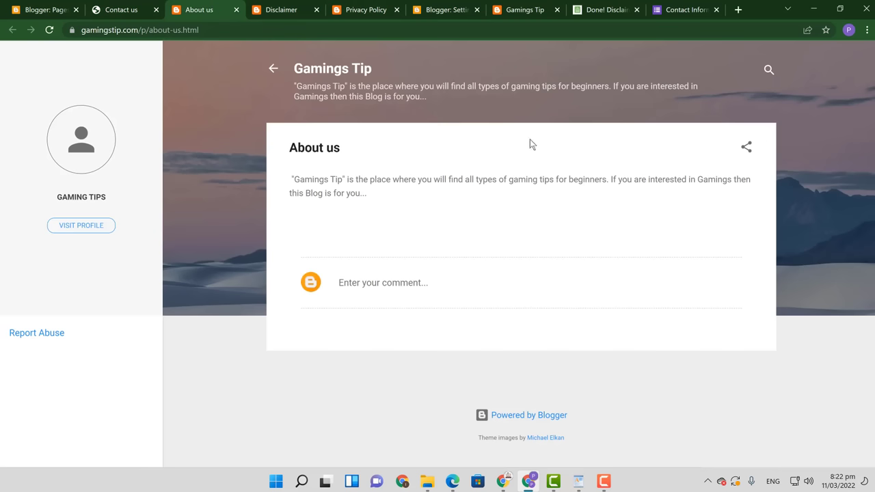
pyautogui.click(284, 7)
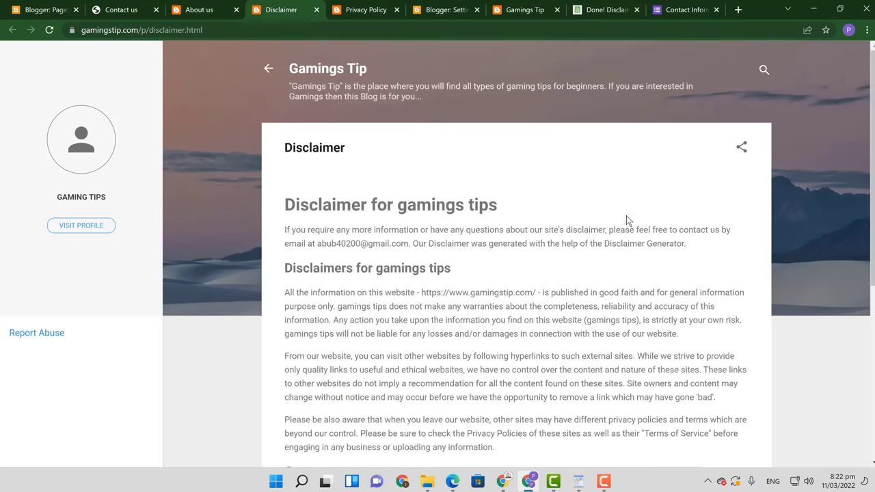
pyautogui.scroll(-6, 628, 220)
pyautogui.scroll(6, 520, 246)
pyautogui.click(384, 6)
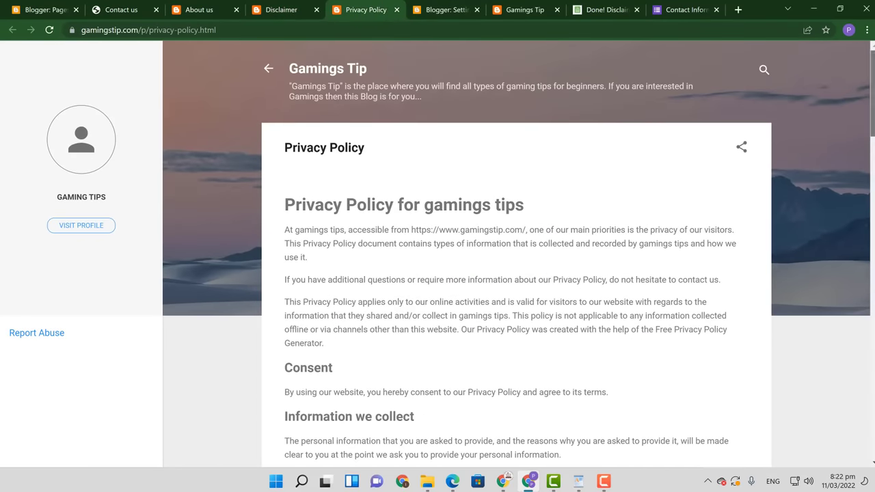
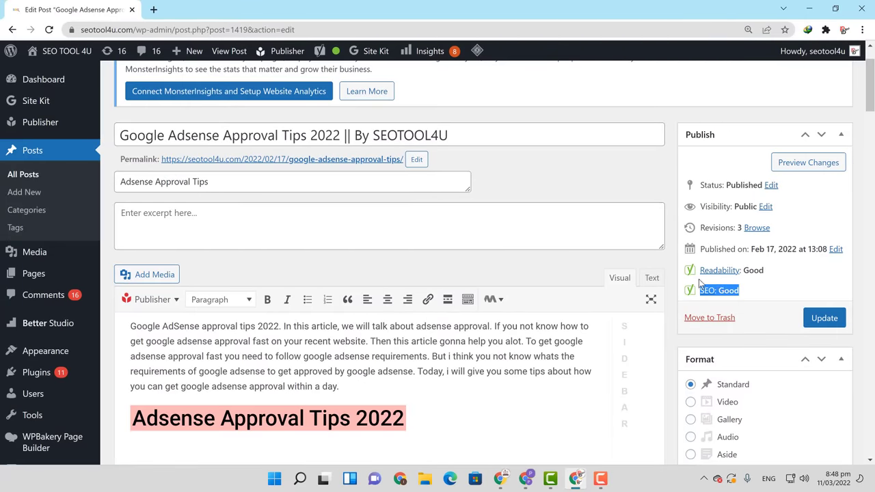
# - Select the WordPress post title "Google Adsense Approval Tips 2022 || By SEOTOOL4U", open a blank WordPad document, and return to the post
pyautogui.click(472, 139)
pyautogui.hotkey('ctrl', 'a')
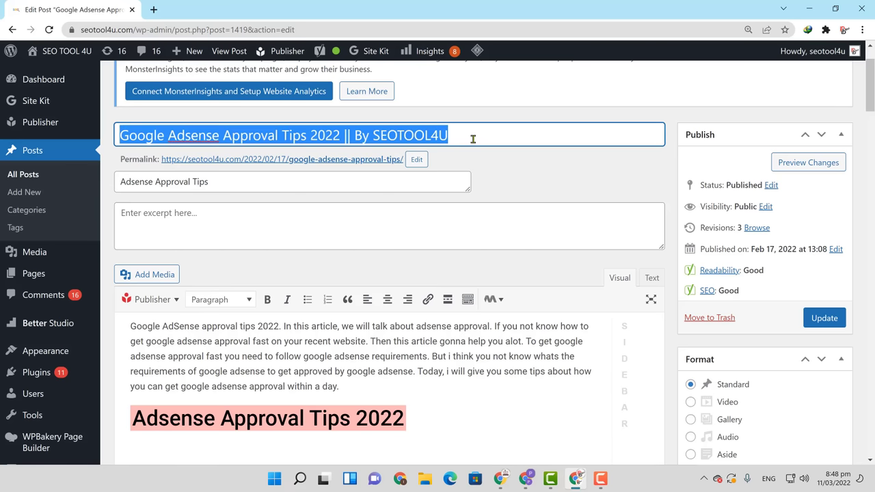
pyautogui.click(308, 478)
pyautogui.press('Escape')
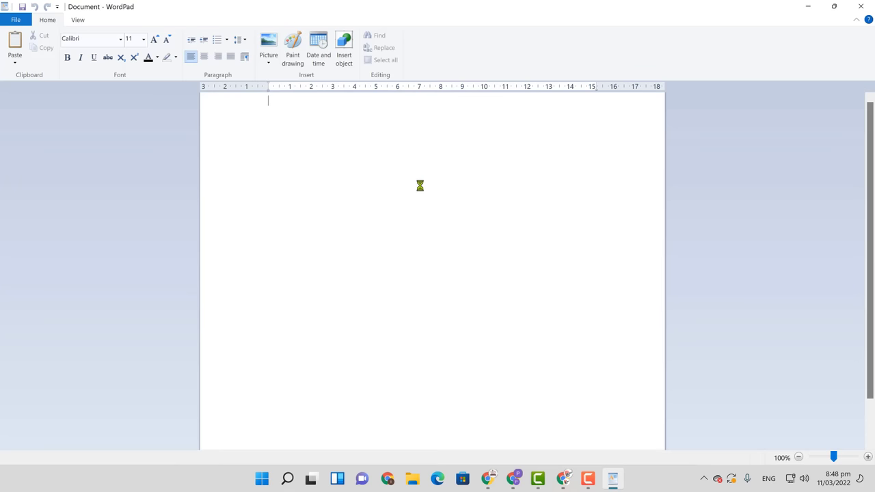
pyautogui.click(563, 478)
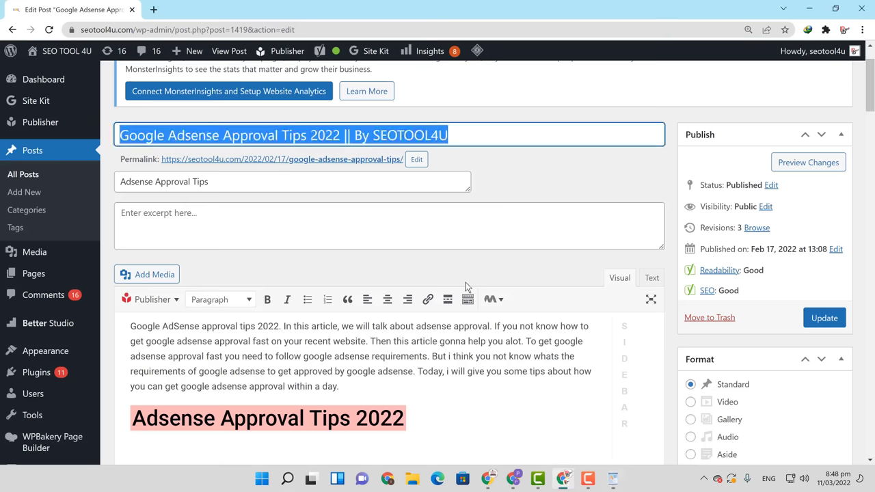
# - Copy the entire article body from the WordPress post into the WordPad document and select the title line at its beginning
pyautogui.click(601, 438)
pyautogui.hotkey('ctrl', 'a')
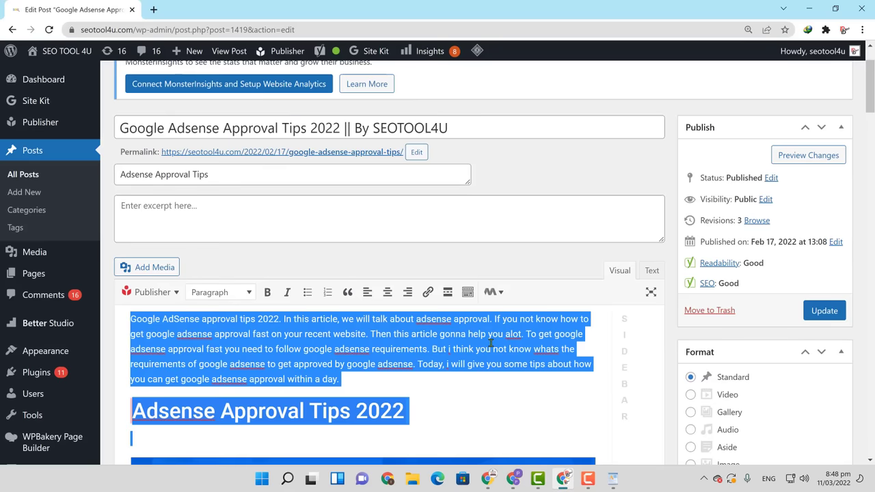
pyautogui.click(502, 352)
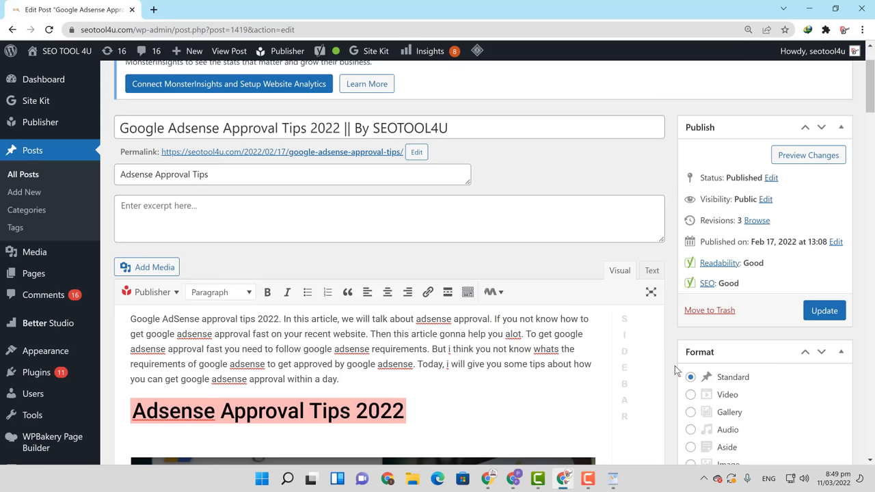
pyautogui.click(612, 481)
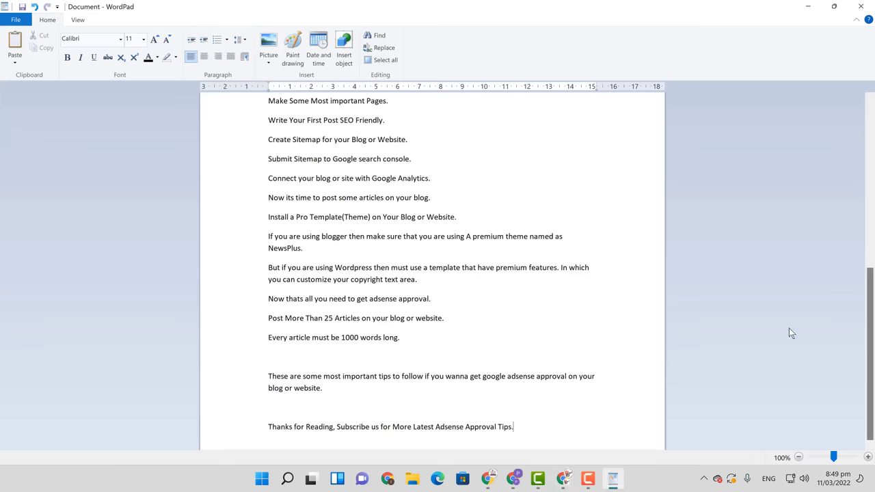
pyautogui.moveTo(871, 339); pyautogui.dragTo(873, 173)
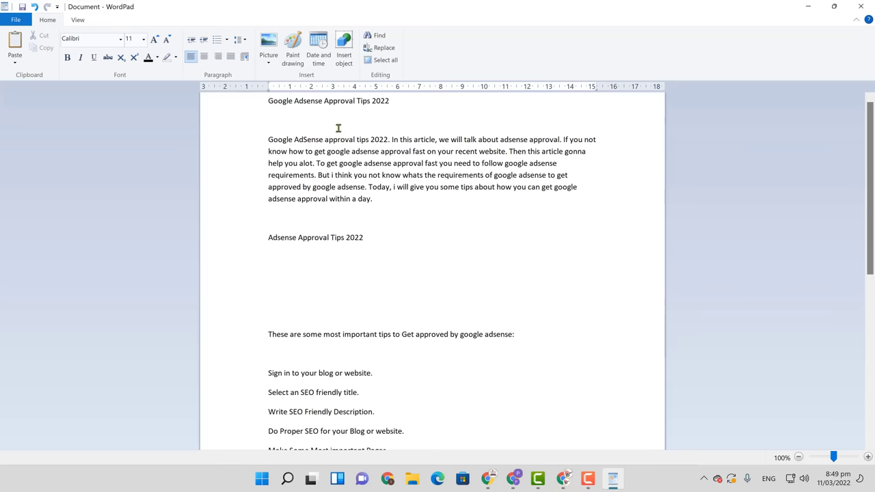
pyautogui.click(250, 106)
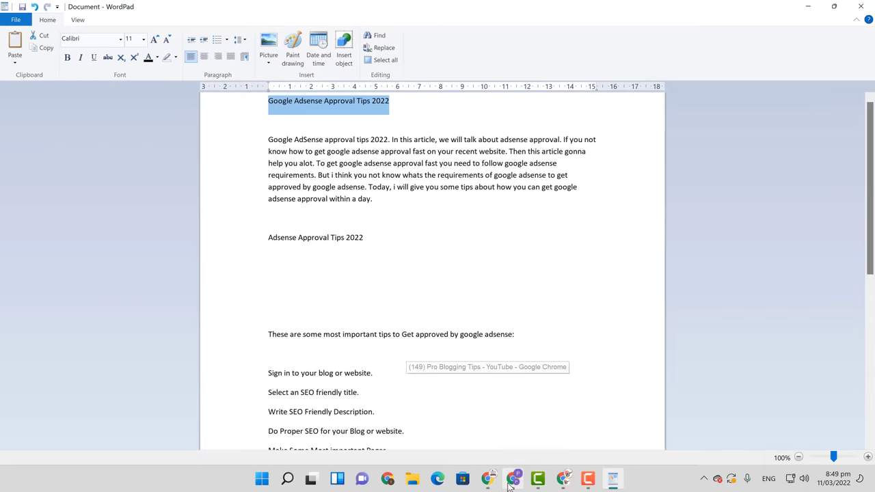
# - Switch to the Chrome window with the Blogger post editor and open a new tab ready for a Google search
pyautogui.click(512, 478)
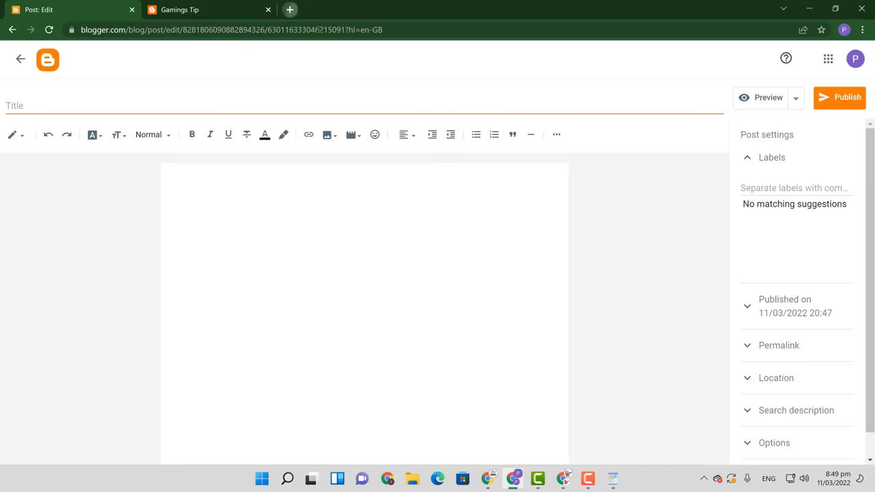
pyautogui.click(289, 10)
pyautogui.click(369, 212)
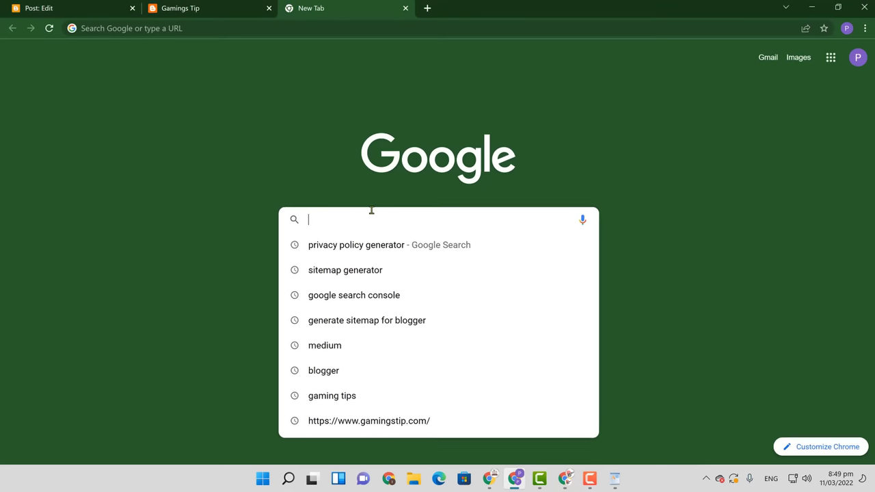
pyautogui.write('google')
pyautogui.write(' ads')
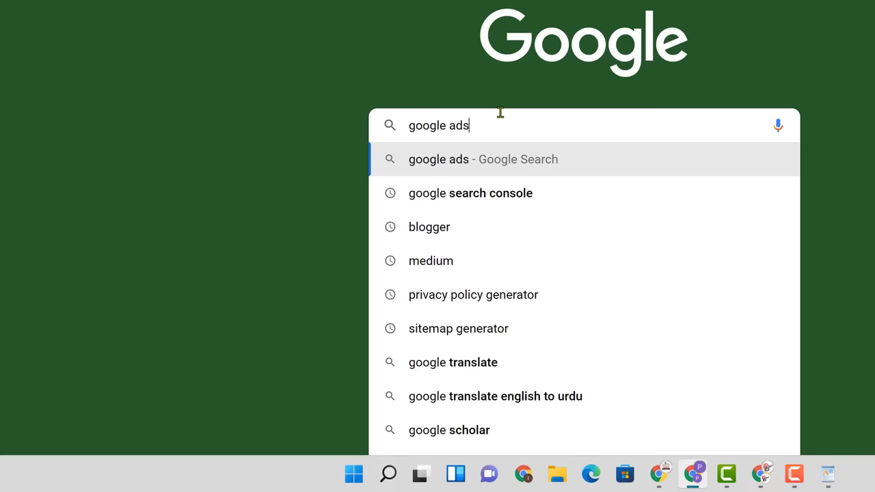
pyautogui.write('ense approval')
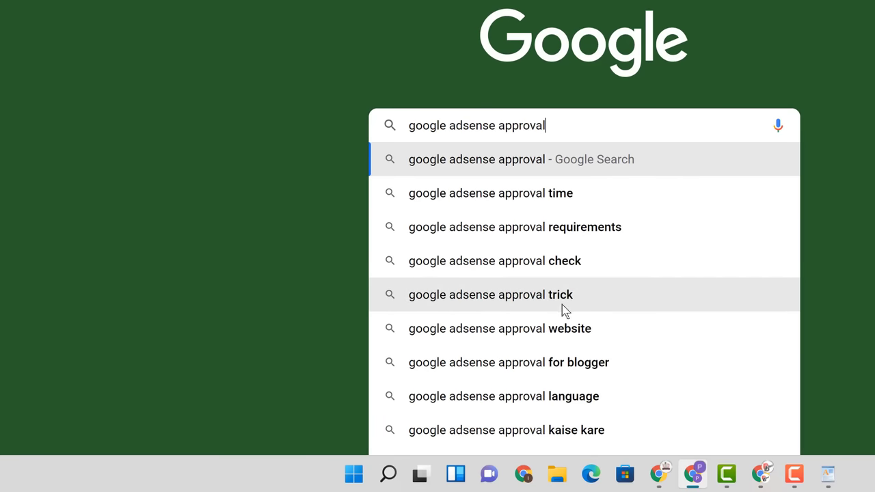
pyautogui.scroll(-1, 584, 274)
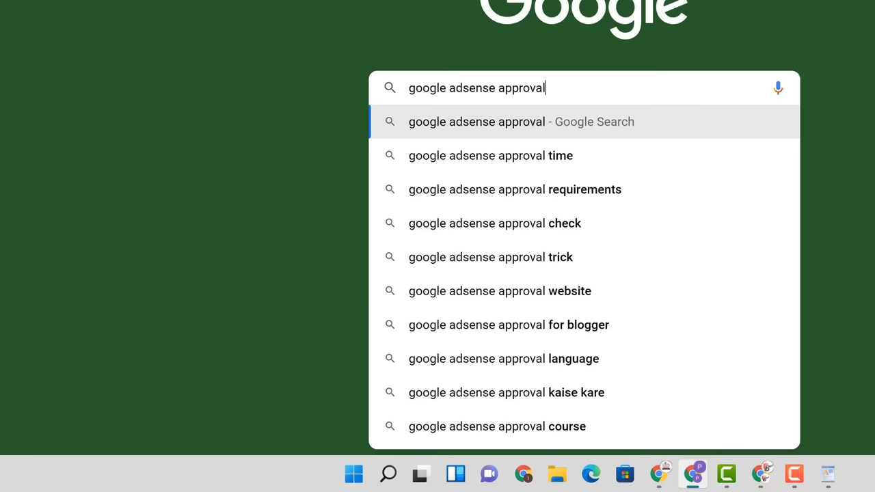
pyautogui.write('t')
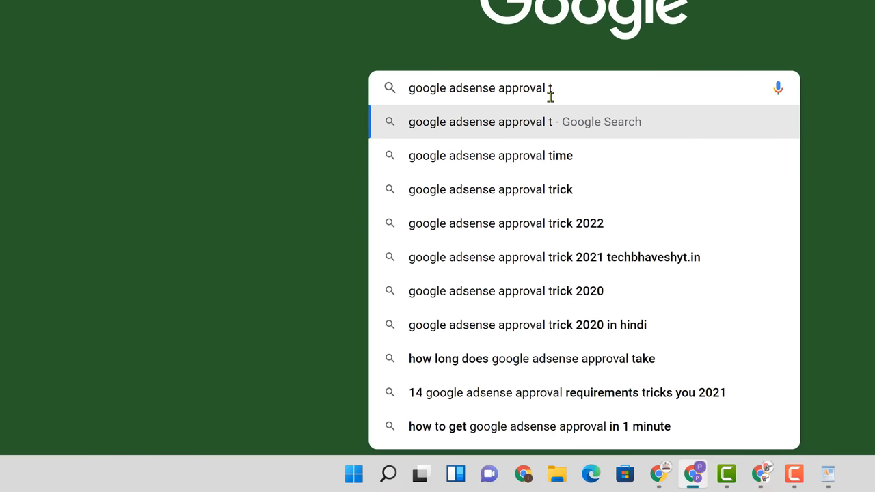
pyautogui.write('i')
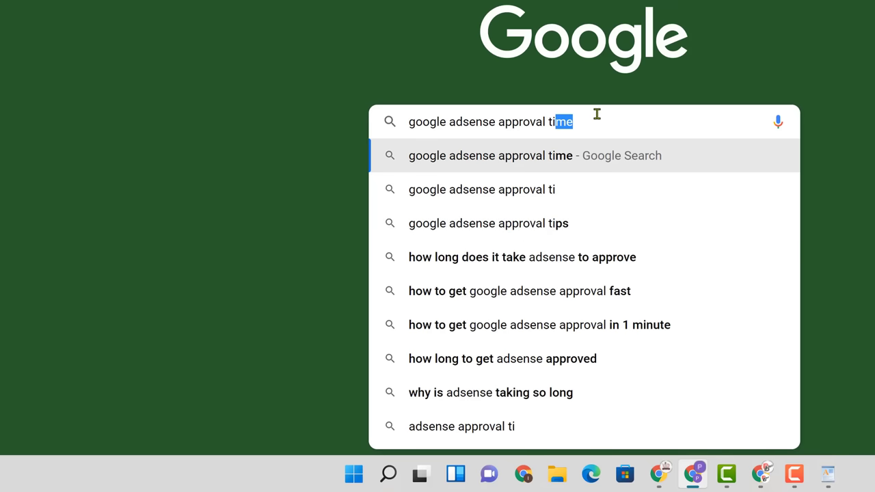
pyautogui.moveTo(570, 122); pyautogui.dragTo(477, 123)
pyautogui.click(539, 122)
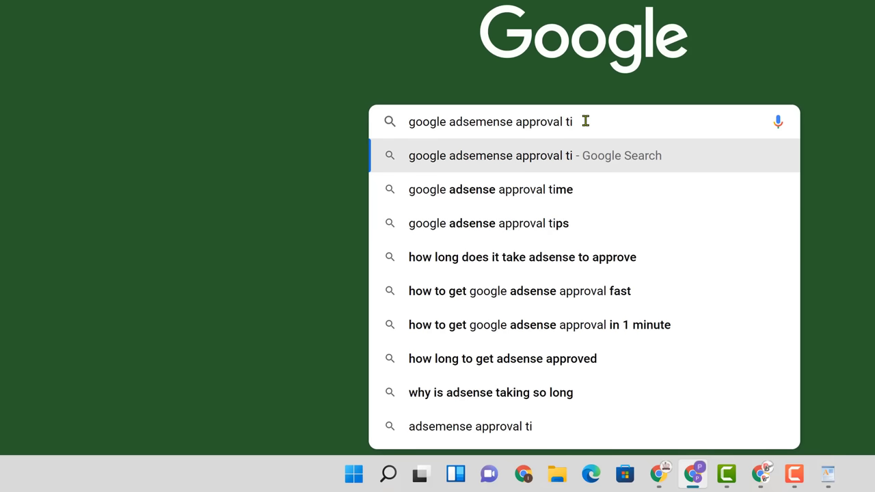
# - Search Google for "google adsense approval tips" and highlight the number of results
pyautogui.hotkey('ctrl', 'a')
pyautogui.write('goo')
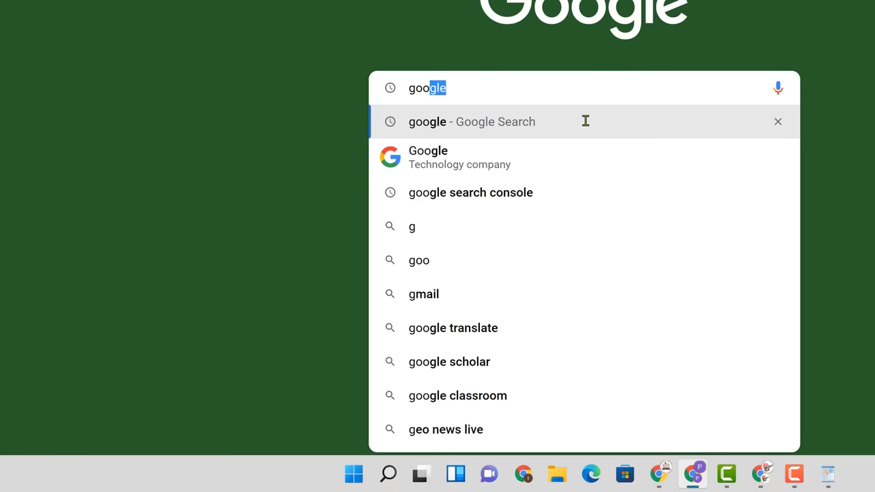
pyautogui.write('gle adse')
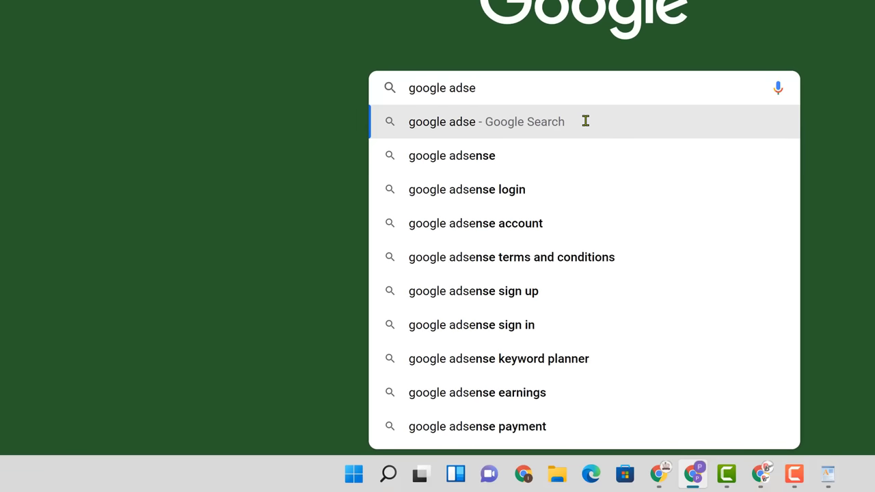
pyautogui.write('n')
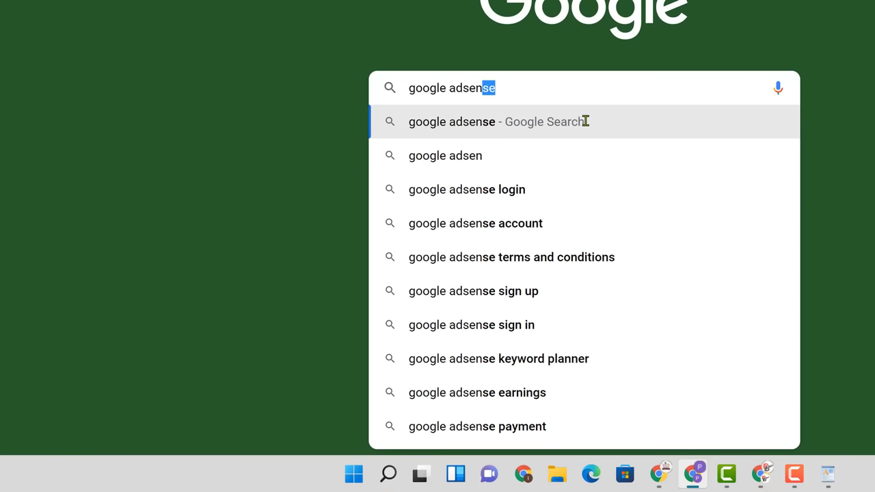
pyautogui.write('se ')
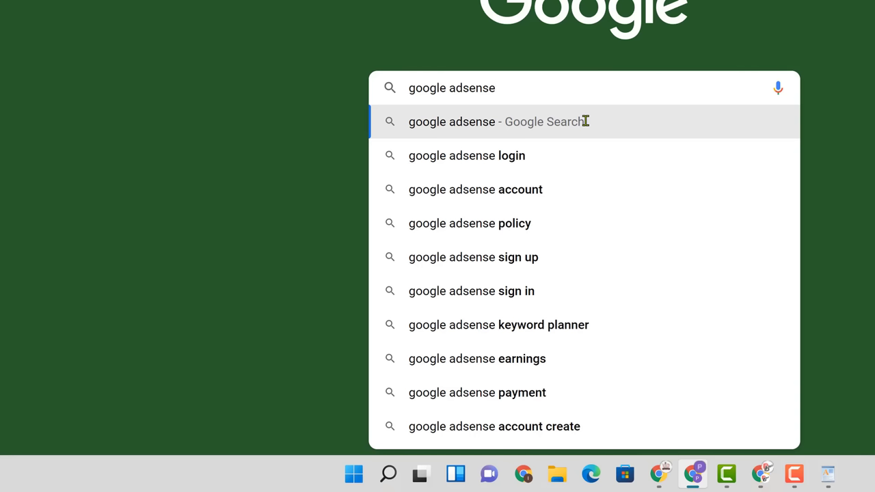
pyautogui.write('approval')
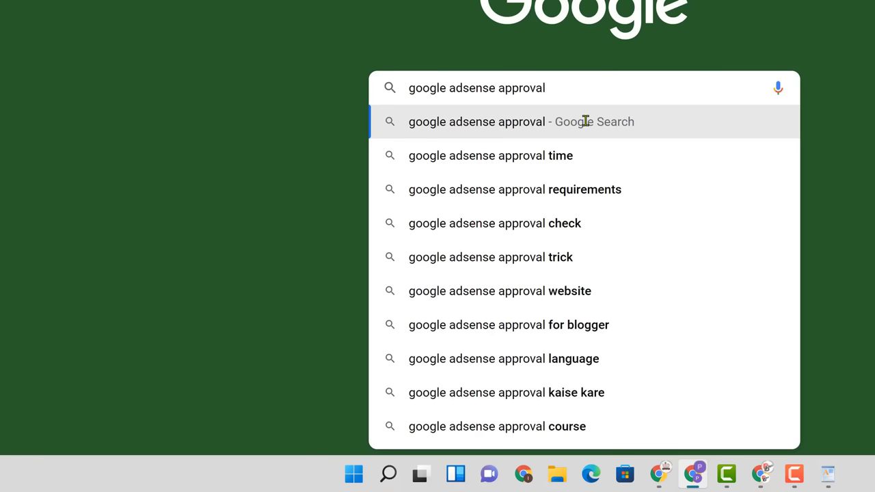
pyautogui.write(' tips')
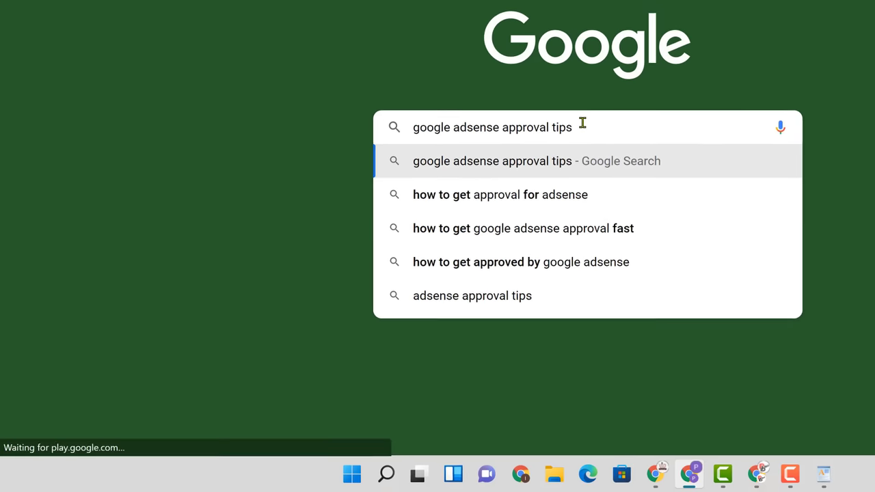
pyautogui.press('Return')
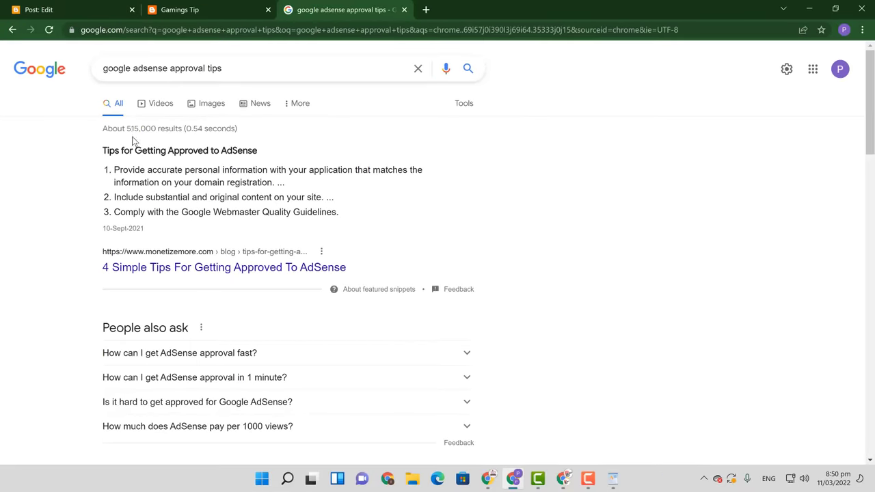
pyautogui.moveTo(127, 128); pyautogui.dragTo(192, 126)
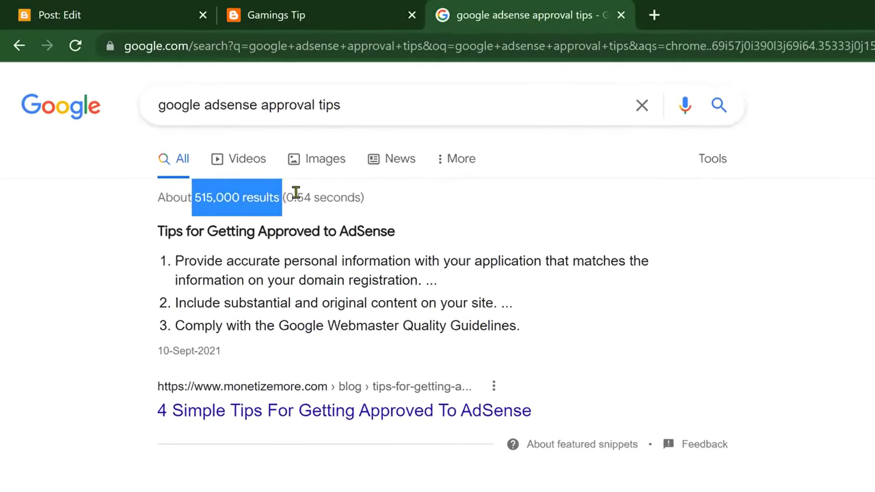
pyautogui.moveTo(295, 194); pyautogui.dragTo(301, 228)
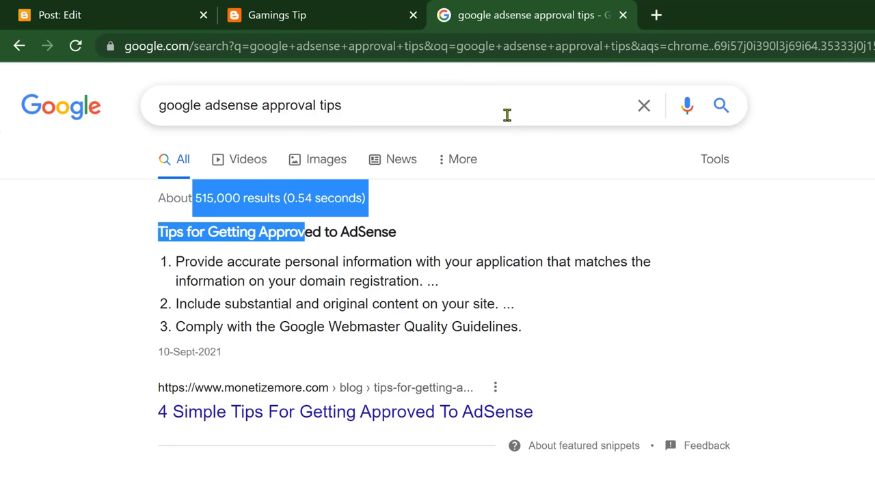
# - Switch to the Google Ads Keyword Planner and discover new keyword ideas for "google adsense approval"
pyautogui.click(656, 15)
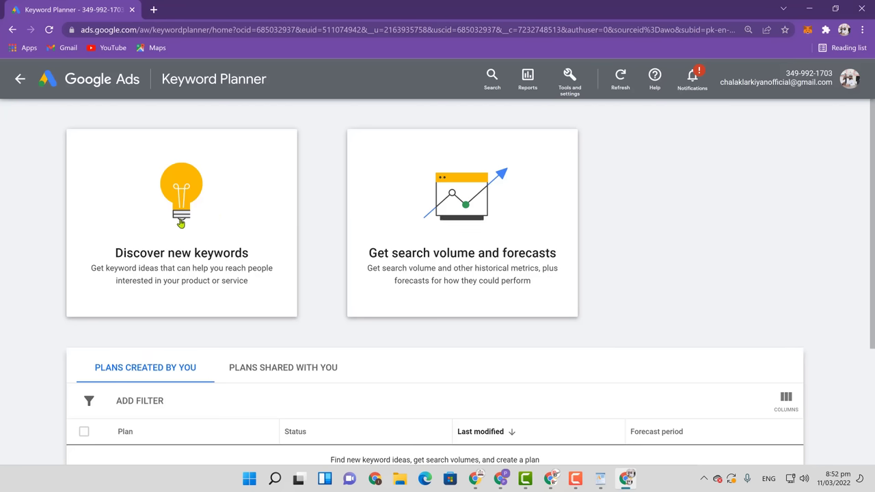
pyautogui.click(182, 223)
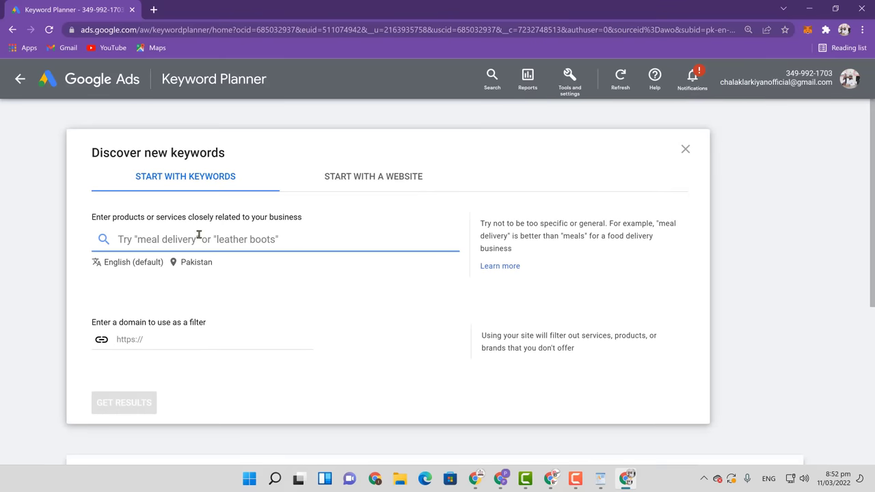
pyautogui.click(600, 479)
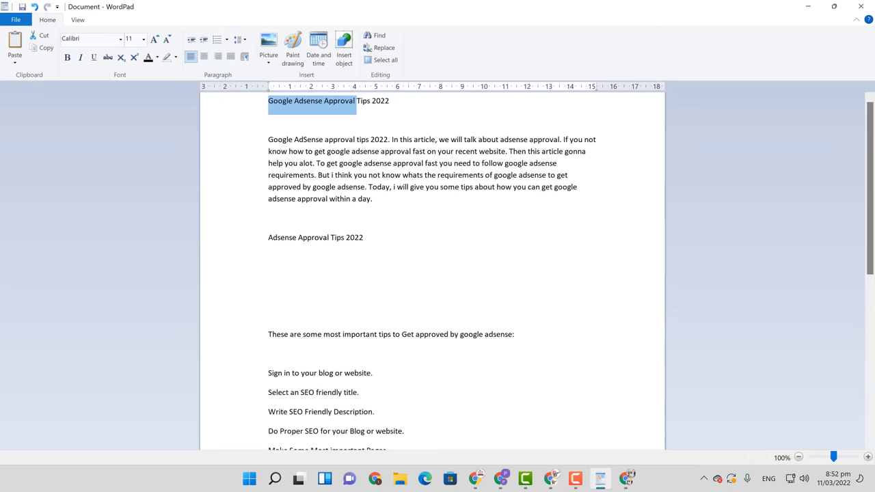
pyautogui.click(570, 381)
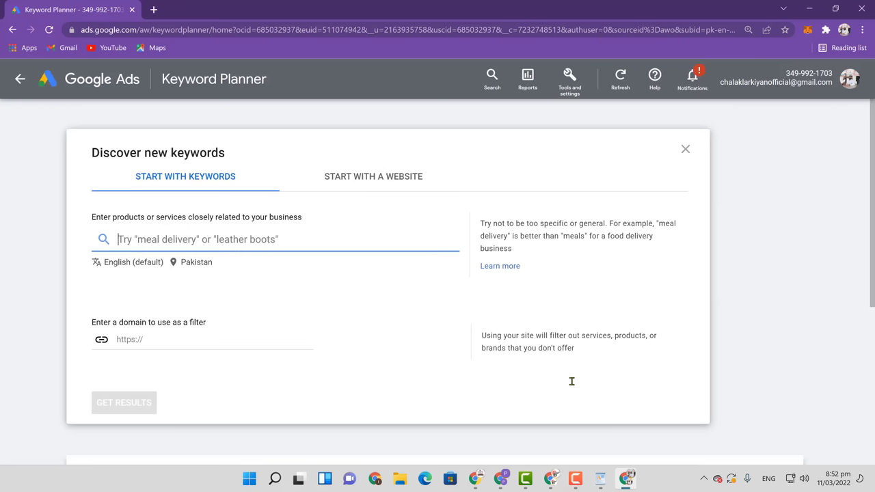
pyautogui.write('google ')
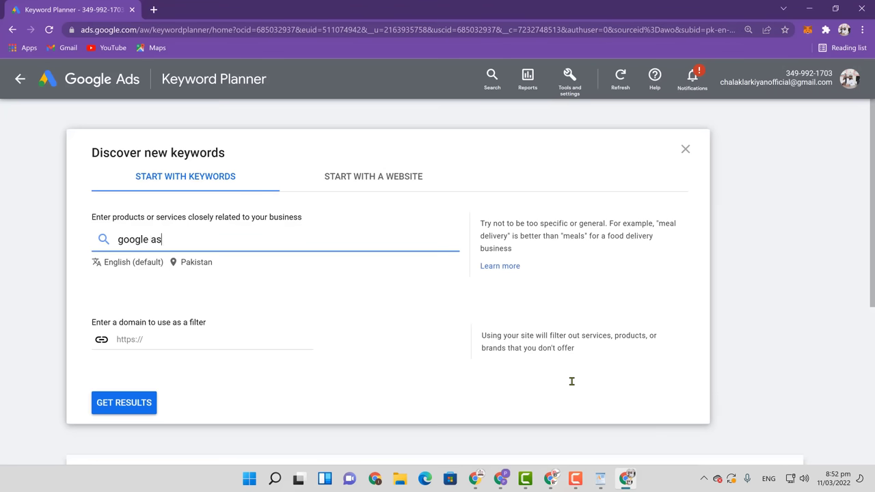
pyautogui.write('adsense approval')
pyautogui.press('Return')
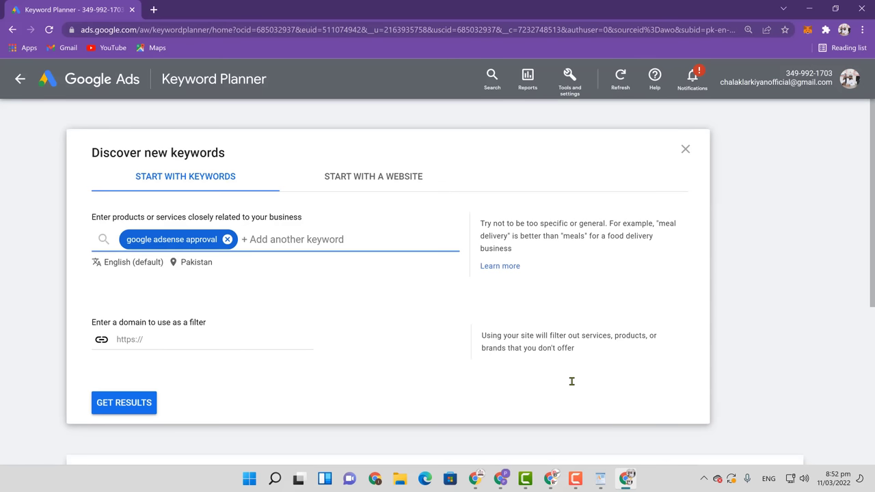
pyautogui.click(122, 404)
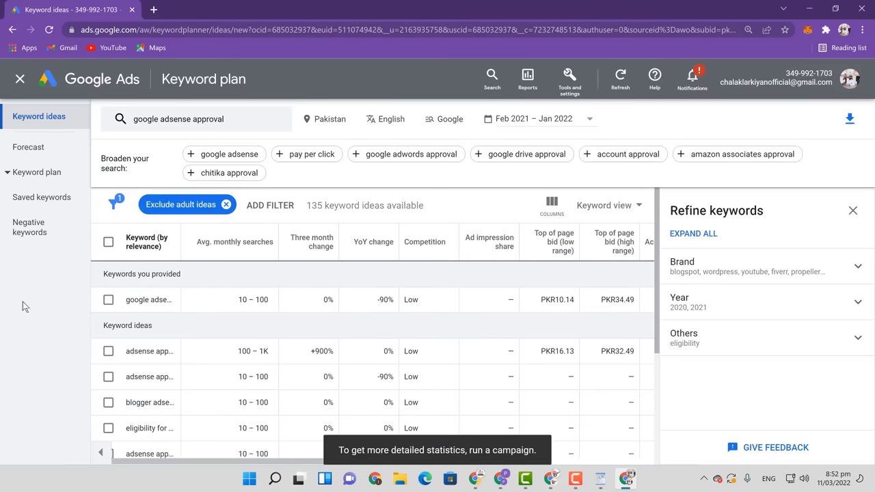
# - Remove the Pakistan targeting so the keyword ideas cover all locations, and choose the last 12 months as the date range
pyautogui.click(331, 118)
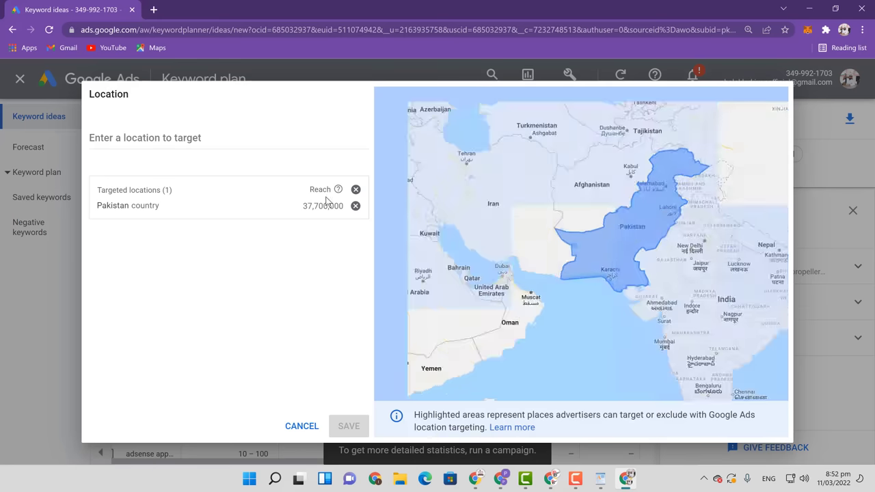
pyautogui.click(354, 206)
pyautogui.click(345, 425)
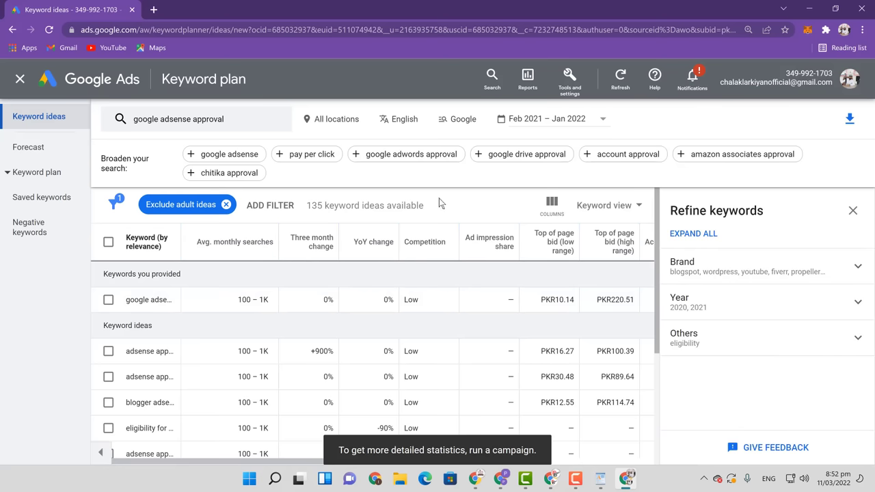
pyautogui.click(557, 118)
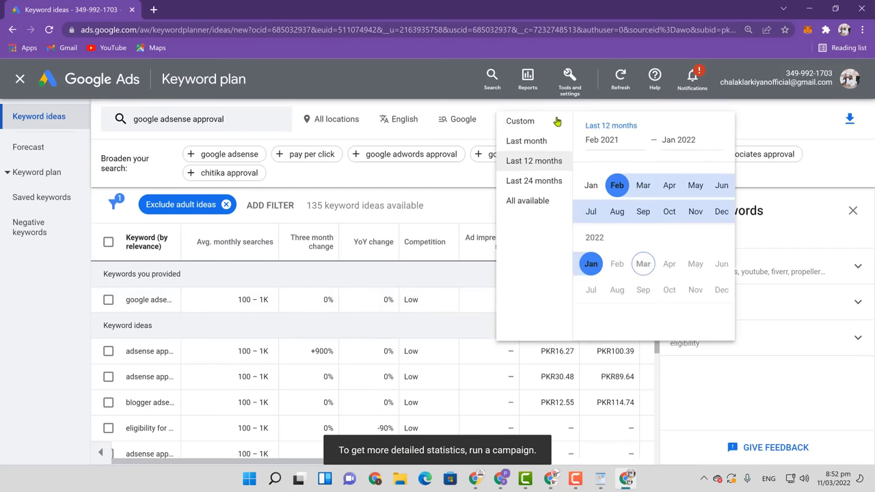
pyautogui.click(533, 160)
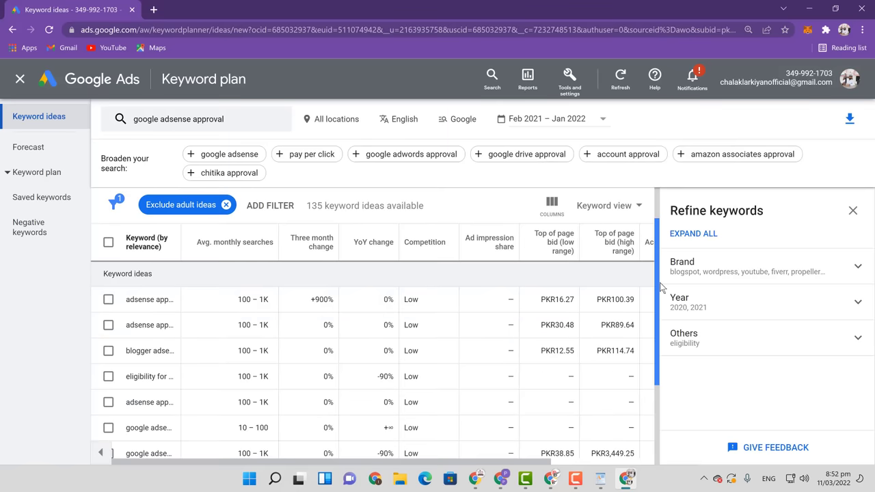
pyautogui.scroll(1, 661, 267)
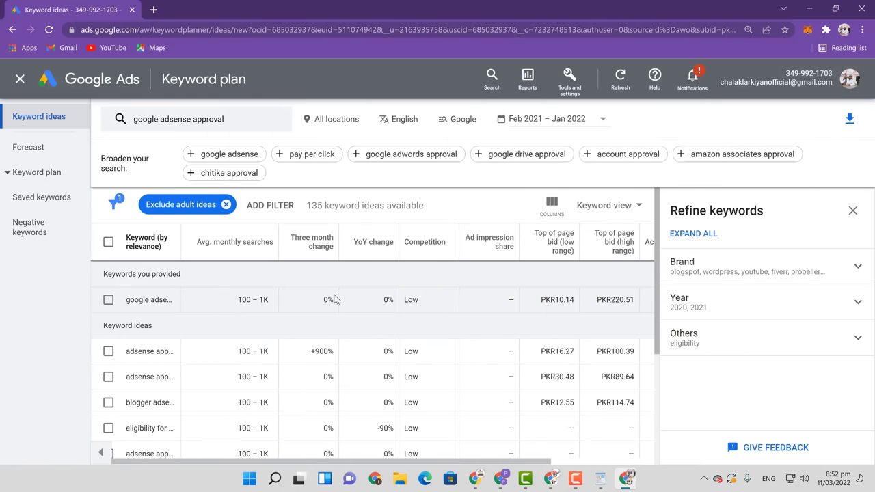
# - Replace the keyword search with "how to be rich", get its results, and look through the listed keyword ideas
pyautogui.click(217, 122)
pyautogui.click(254, 181)
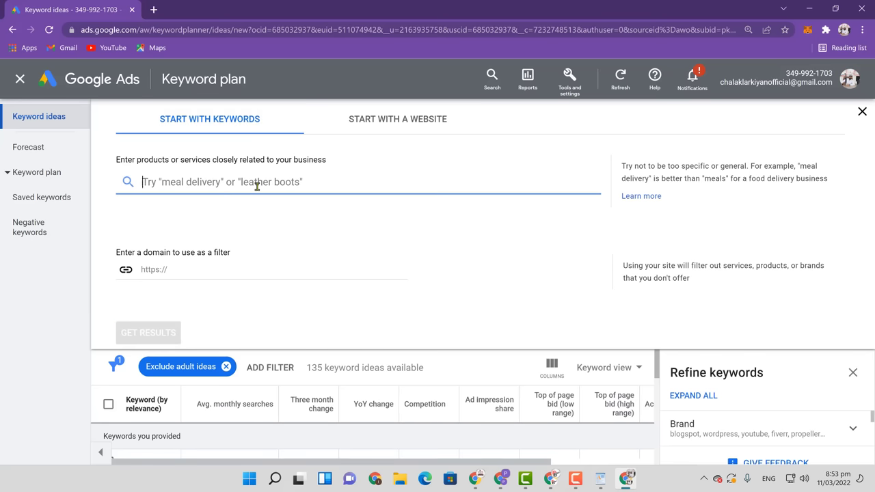
pyautogui.write('how ')
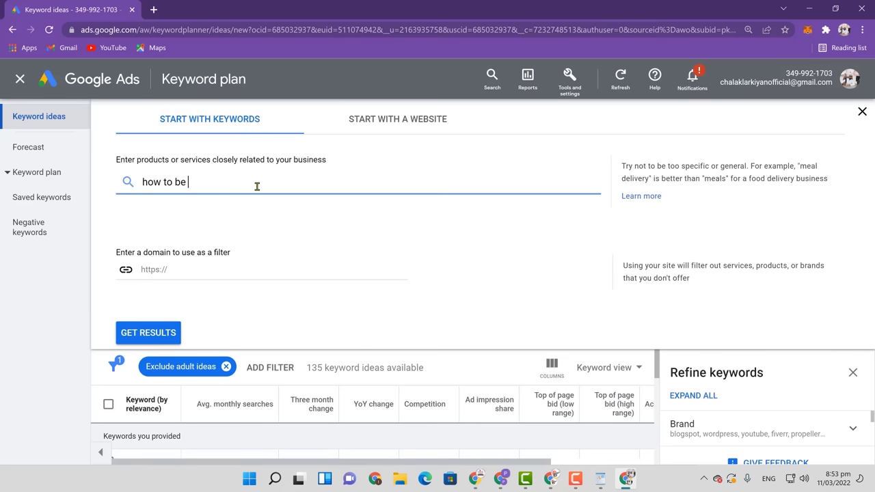
pyautogui.write('to be rich')
pyautogui.press('Return')
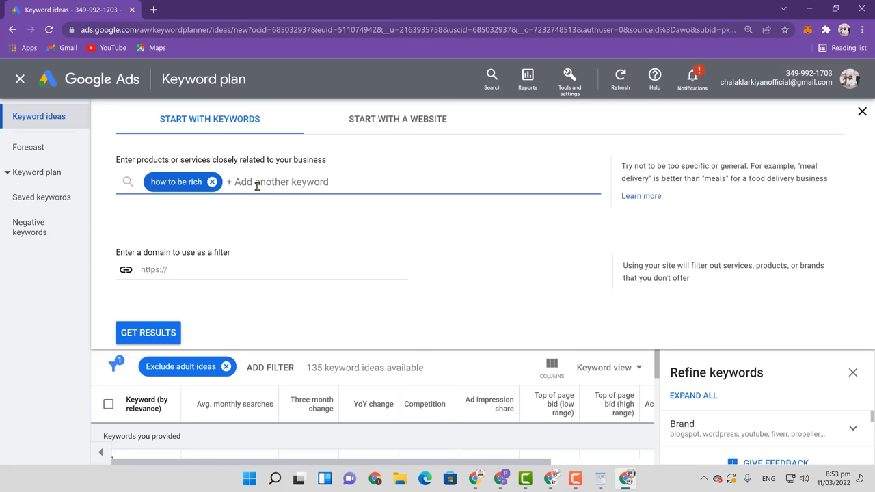
pyautogui.click(157, 345)
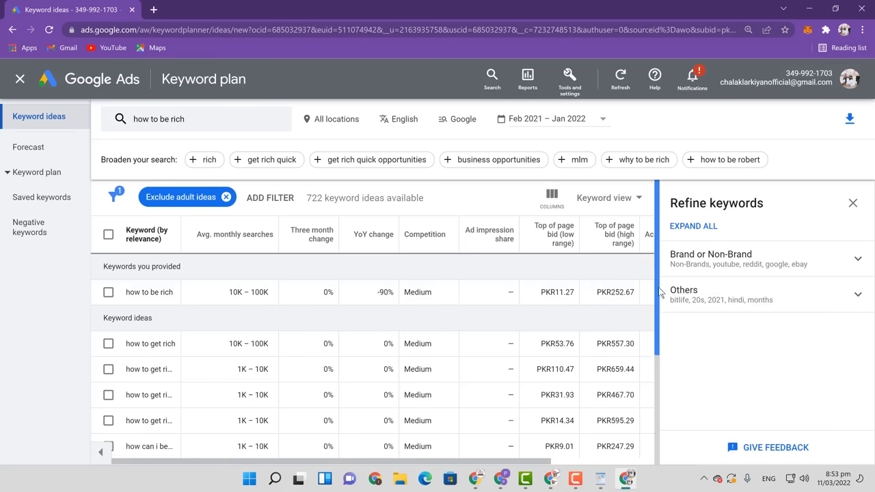
pyautogui.scroll(-3, 652, 382)
pyautogui.scroll(-2, 653, 382)
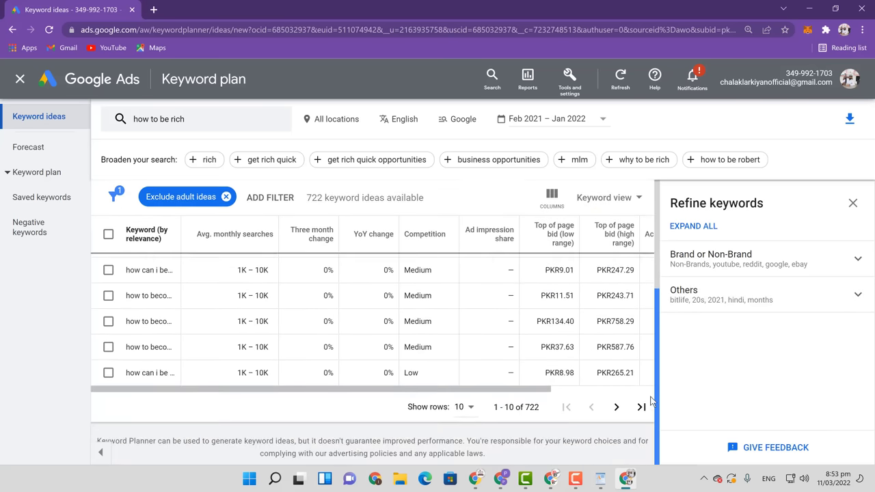
pyautogui.scroll(5, 653, 383)
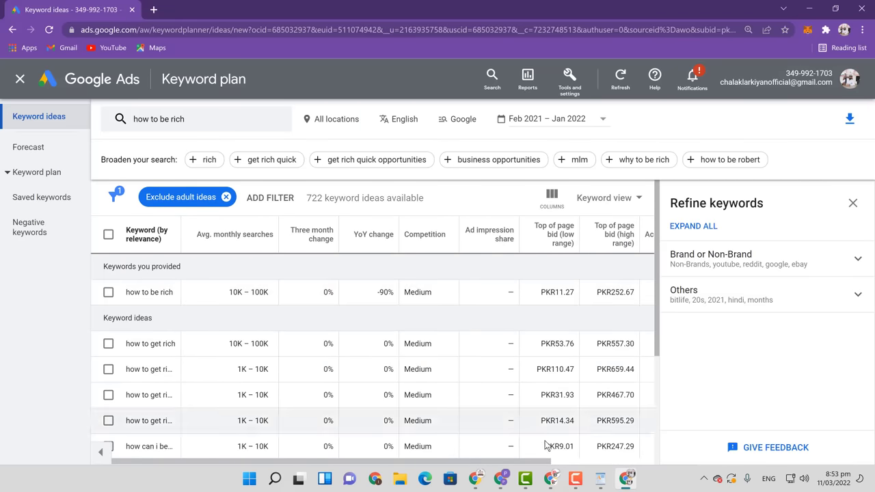
# - Copy the title "Google Adsense Approval Tips 2022" from the WordPad document into the Blogger post's title and place the cursor in the post body
pyautogui.click(509, 480)
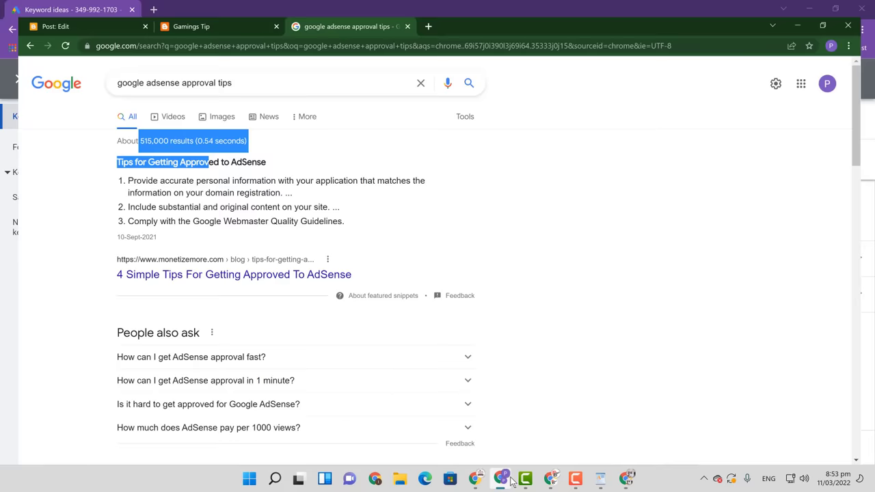
pyautogui.click(231, 8)
pyautogui.click(55, 6)
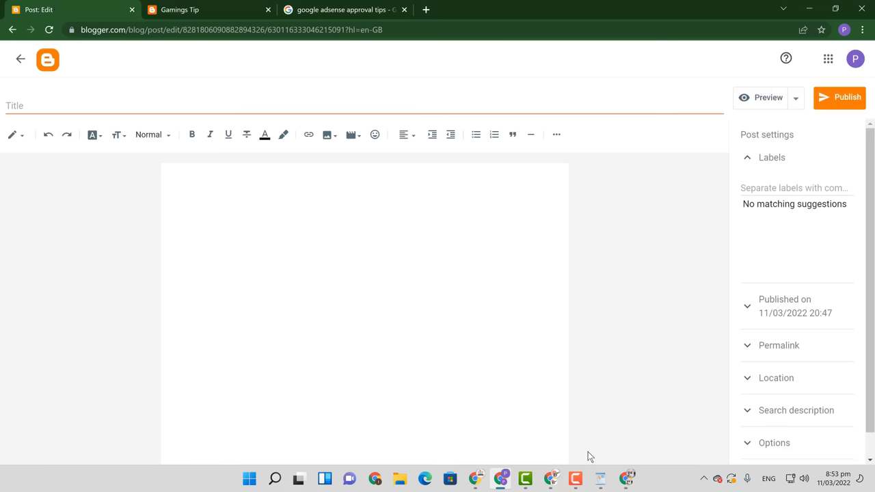
pyautogui.click(598, 478)
pyautogui.click(490, 274)
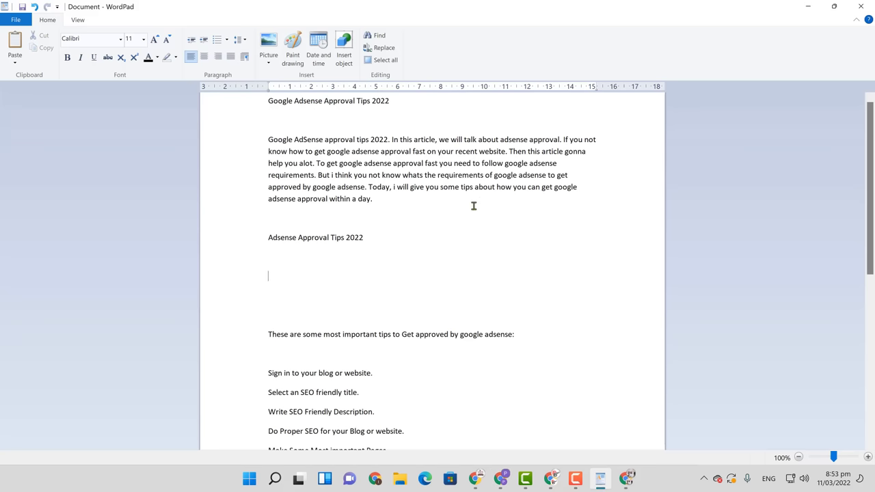
pyautogui.moveTo(414, 101); pyautogui.dragTo(283, 99)
pyautogui.hotkey('ctrl', 'c')
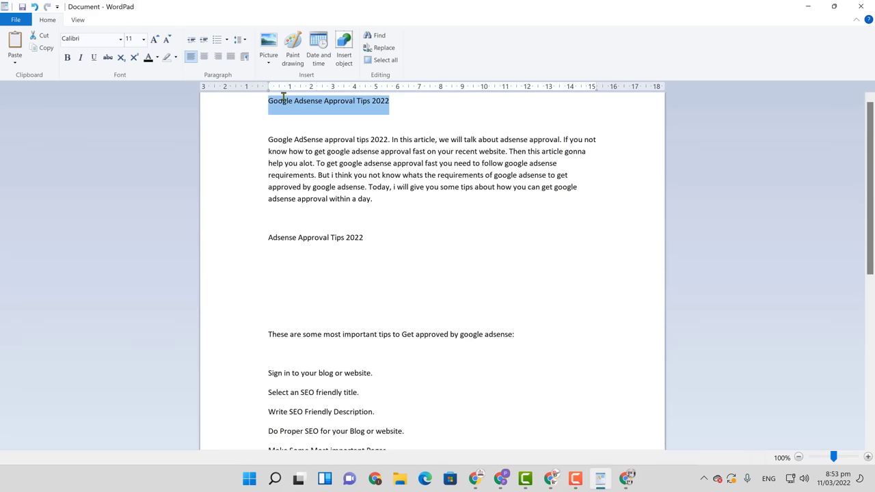
pyautogui.click(511, 478)
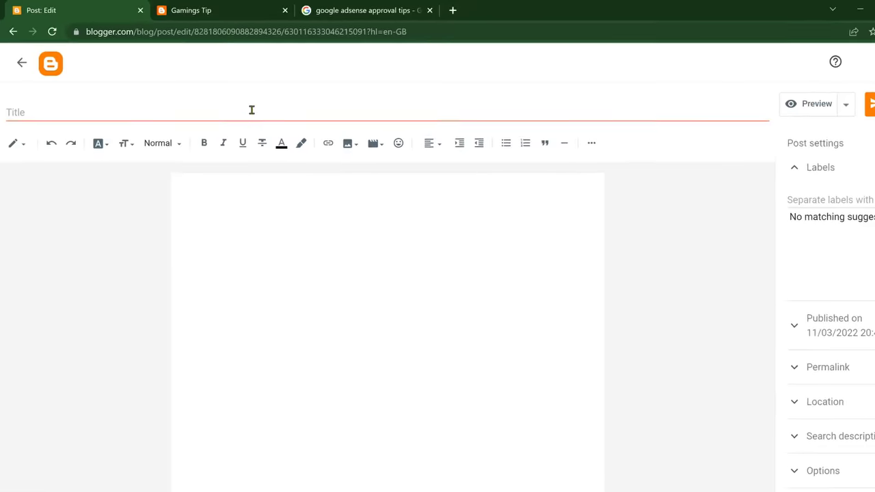
pyautogui.click(298, 132)
pyautogui.hotkey('ctrl', 'v')
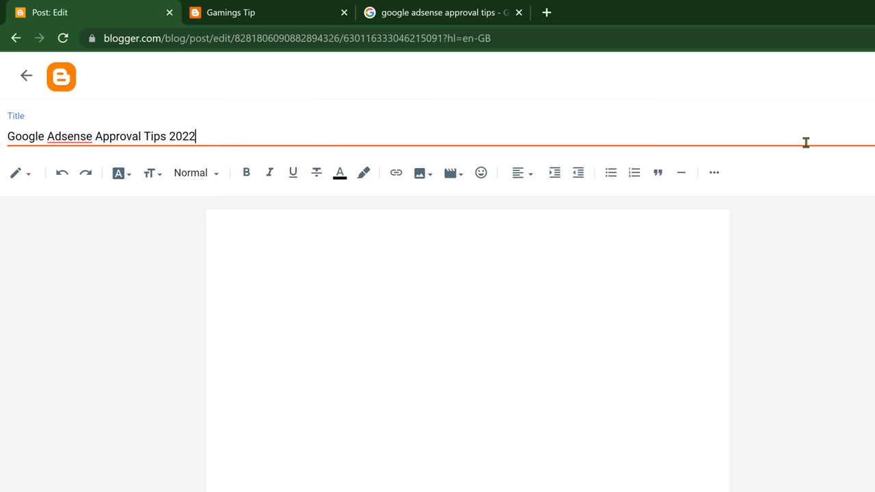
pyautogui.click(387, 349)
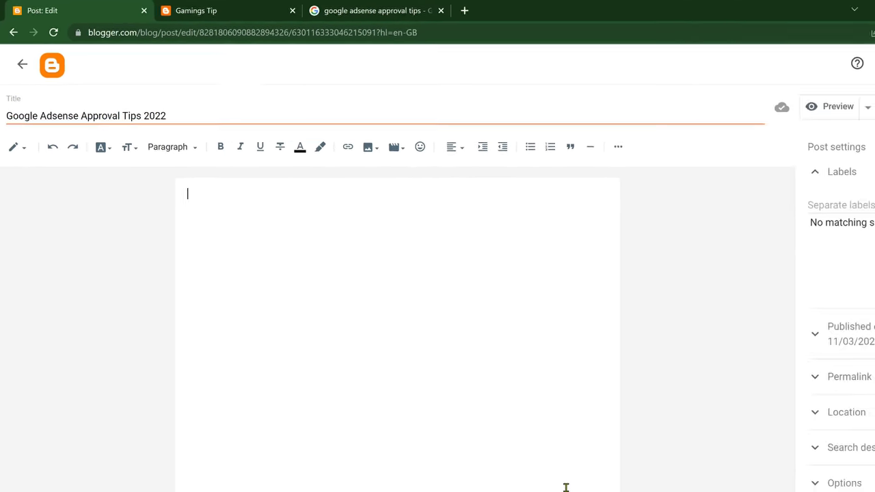
# - Return to the WordPad article and highlight the title and the matching keyword phrases in its opening paragraph, including "how to get google adsense approval fast"
pyautogui.click(600, 484)
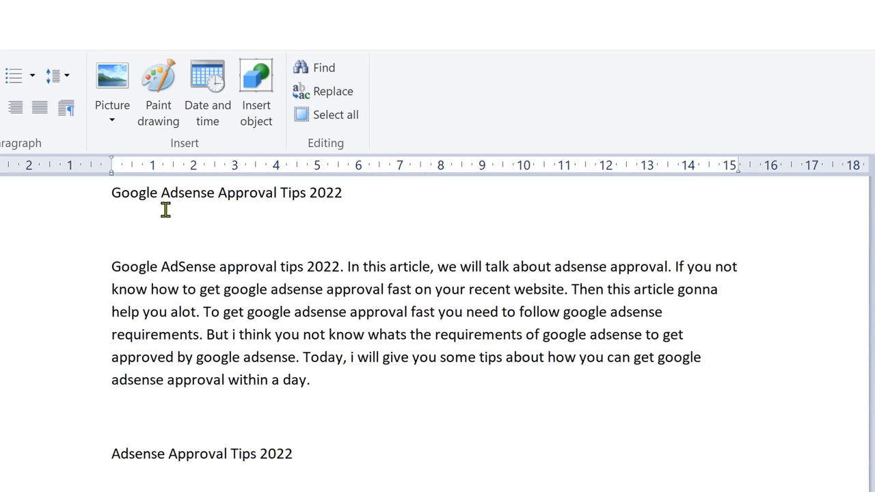
pyautogui.moveTo(112, 192); pyautogui.dragTo(252, 215)
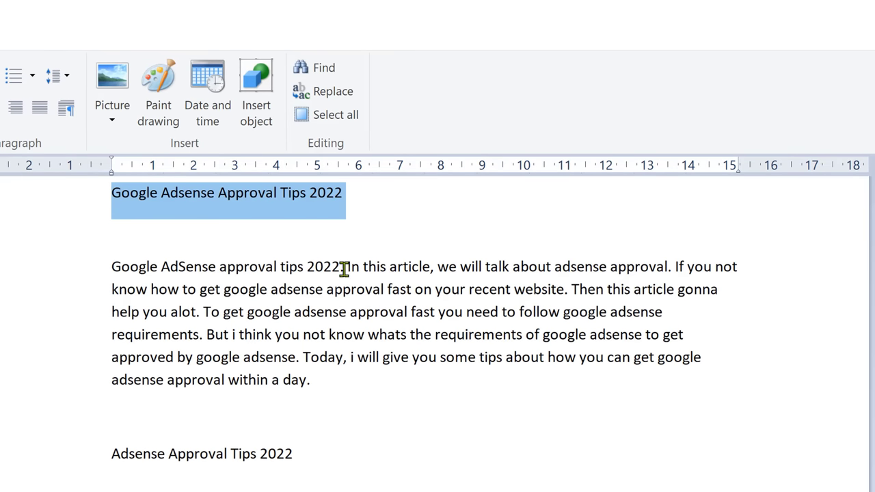
pyautogui.moveTo(337, 267); pyautogui.dragTo(114, 266)
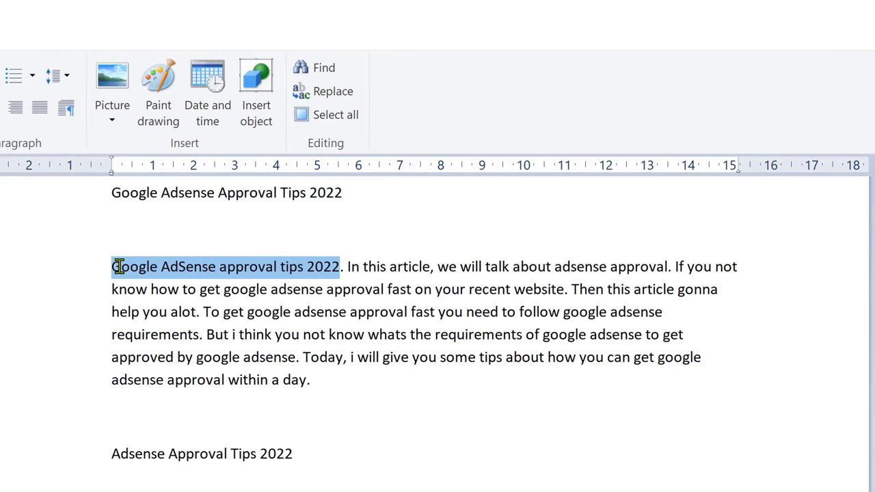
pyautogui.click(341, 261)
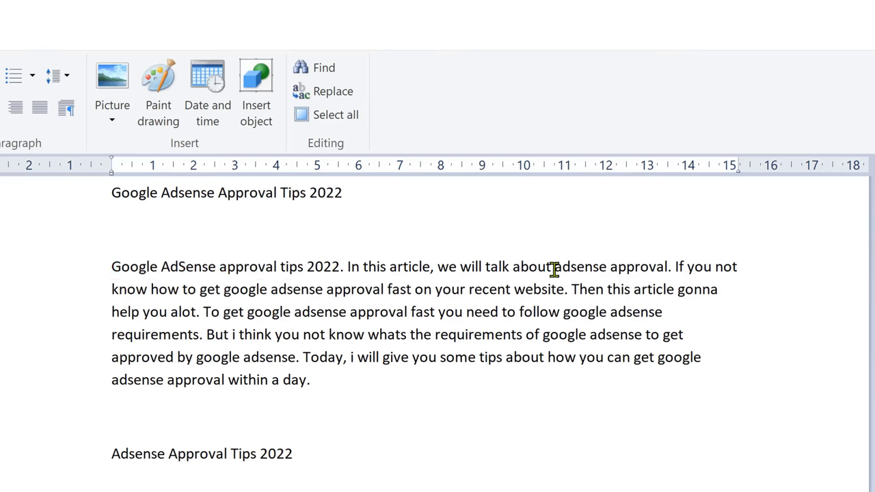
pyautogui.moveTo(162, 203); pyautogui.dragTo(257, 210)
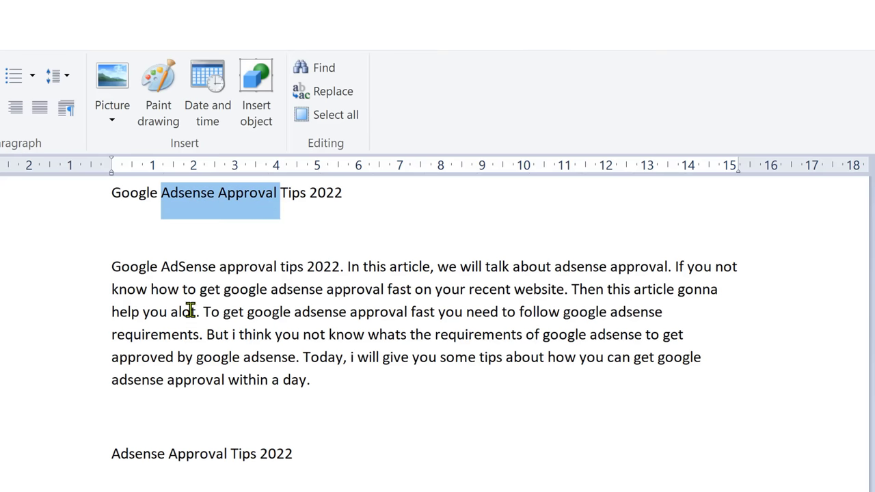
pyautogui.click(410, 291)
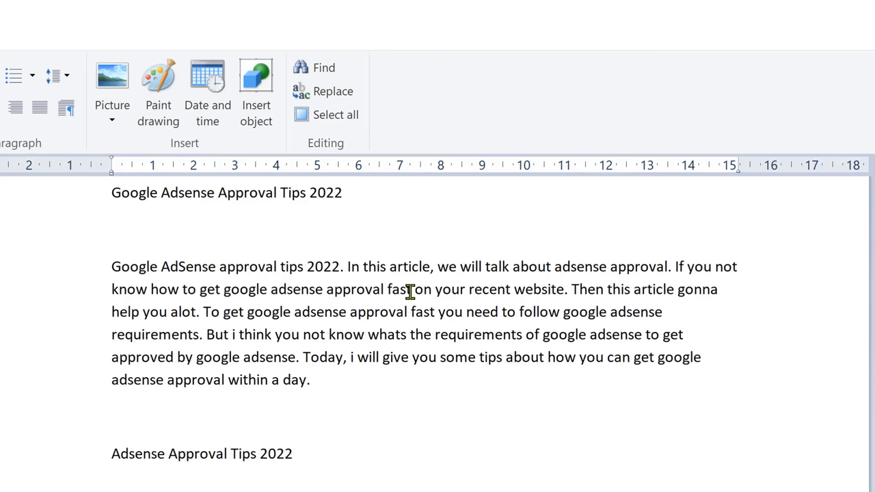
pyautogui.moveTo(410, 291); pyautogui.dragTo(157, 289)
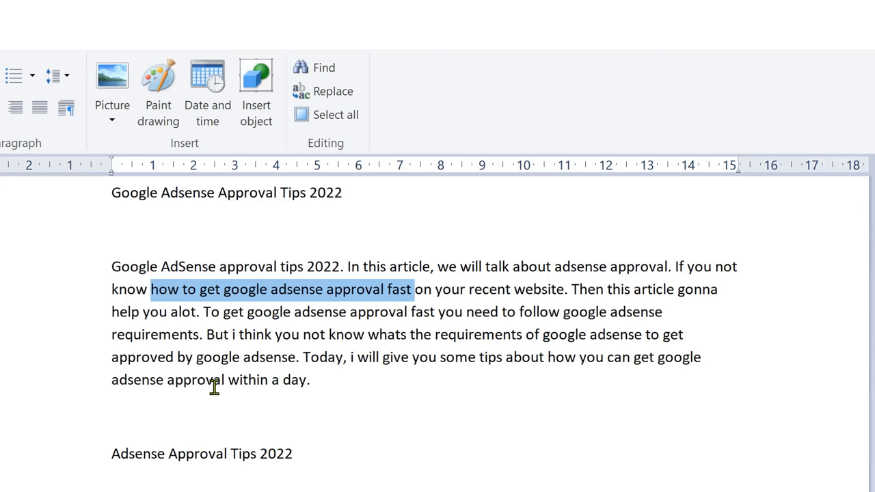
# - Copy the article's whole introductory paragraph, starting "Google AdSense approval tips 2022", from WordPad into the Blogger post body
pyautogui.moveTo(333, 372); pyautogui.dragTo(143, 300)
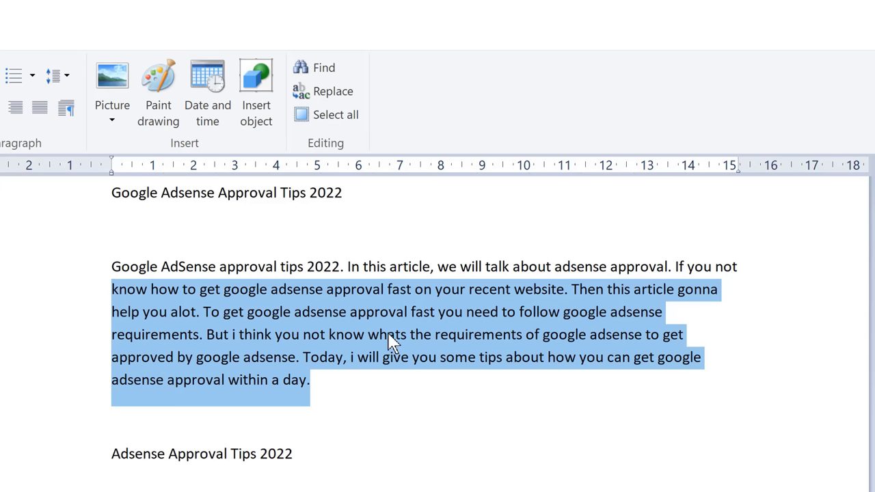
pyautogui.moveTo(349, 383); pyautogui.dragTo(91, 275)
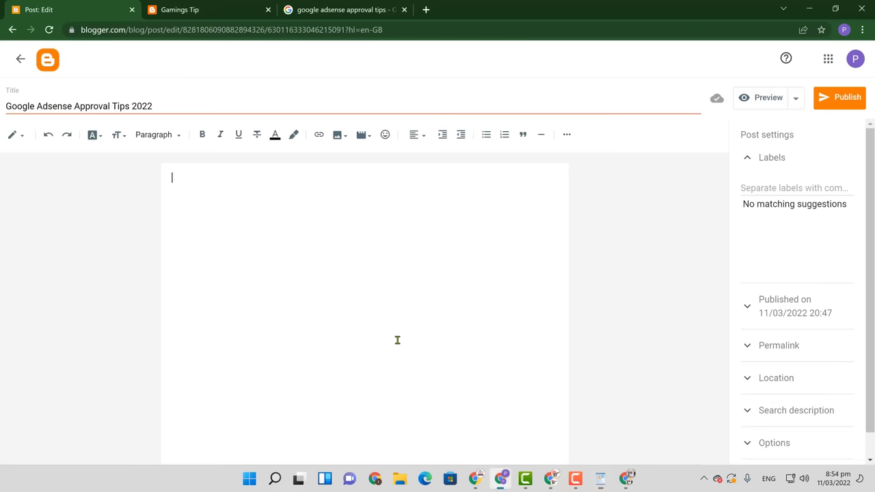
pyautogui.write('Google AdSense approval tips 2022. In this article, we will talk about adsense approval. If you not know how to get google adsense approval fast on your recent website. Then this article gonna help you alot. To get google adsense approval fast you need to follow google adsense requirements. But i think you not know whats the requirements of google adsense to get approved by google adsense. Today, i will give you some tips about how you can get google adsense approval within a day.')
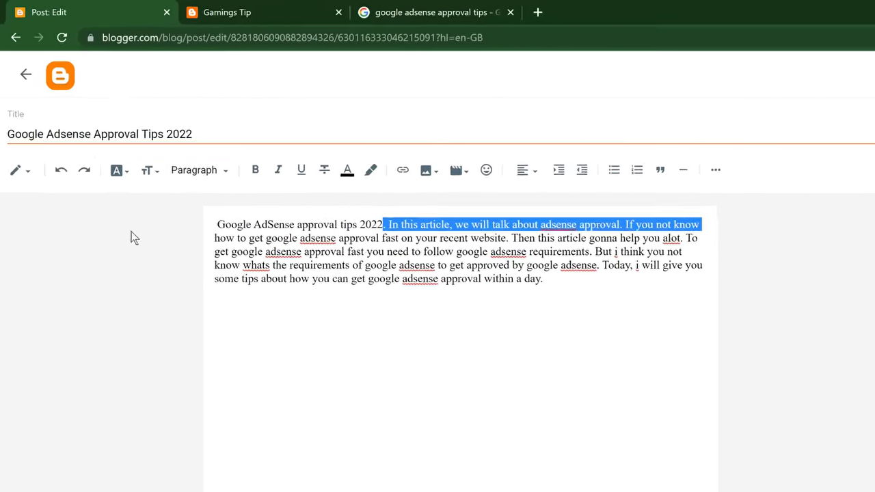
# - Bold the keyword phrases in the post's introductory paragraph, including "Google AdSense approval tips 2022", "how to get google adsense approval fast" and "adsense approval"
pyautogui.click(195, 177)
pyautogui.moveTo(463, 271); pyautogui.dragTo(258, 272)
pyautogui.click(305, 208)
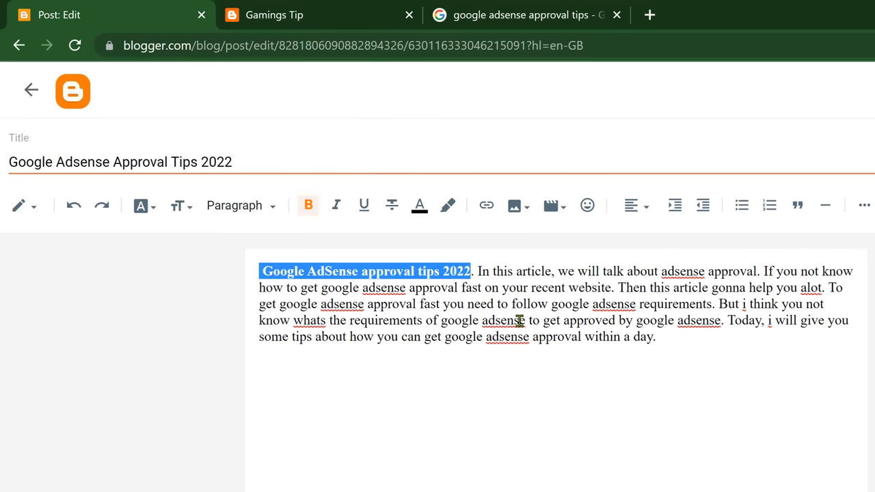
pyautogui.click(591, 337)
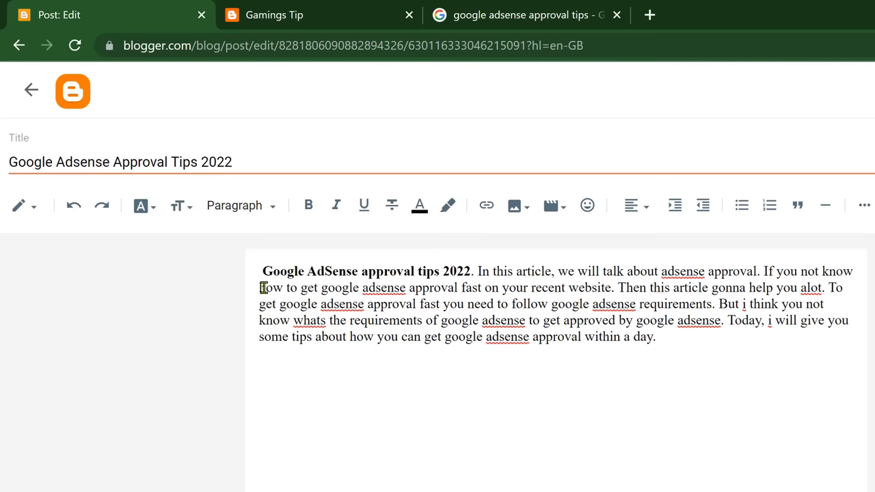
pyautogui.moveTo(260, 288); pyautogui.dragTo(487, 288)
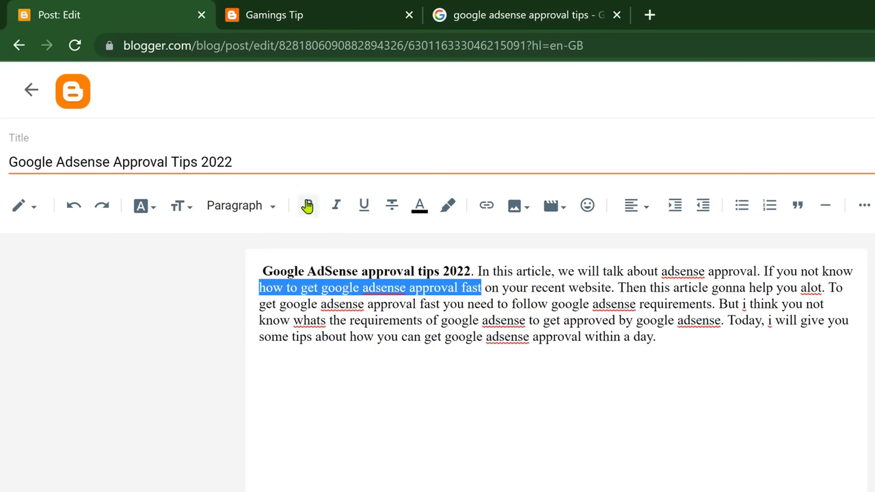
pyautogui.click(308, 205)
pyautogui.moveTo(665, 272); pyautogui.dragTo(757, 275)
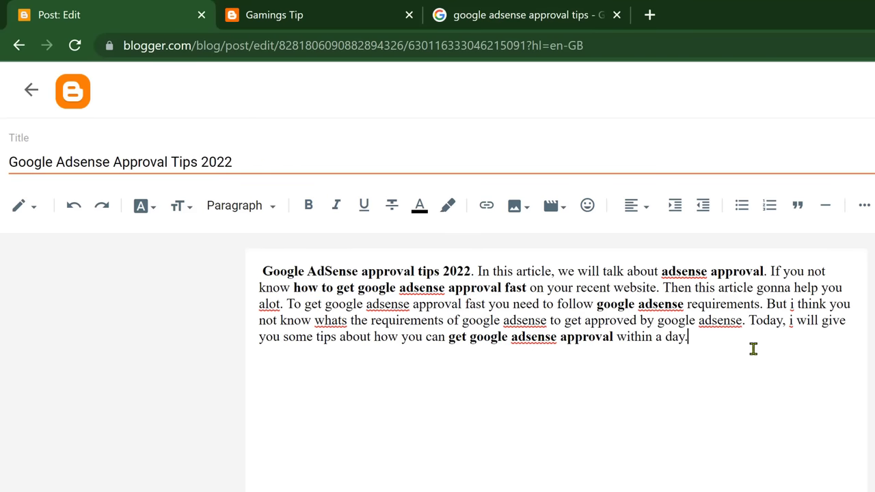
# - Copy "Google Adsense Approval" from the post title onto a new line below the introductory paragraph
pyautogui.press('Return')
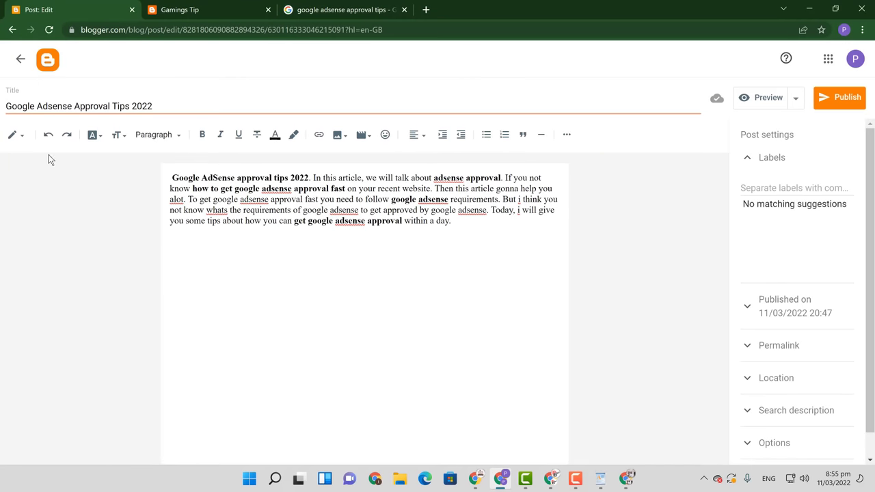
pyautogui.moveTo(111, 106); pyautogui.dragTo(3, 114)
pyautogui.hotkey('ctrl', 'c')
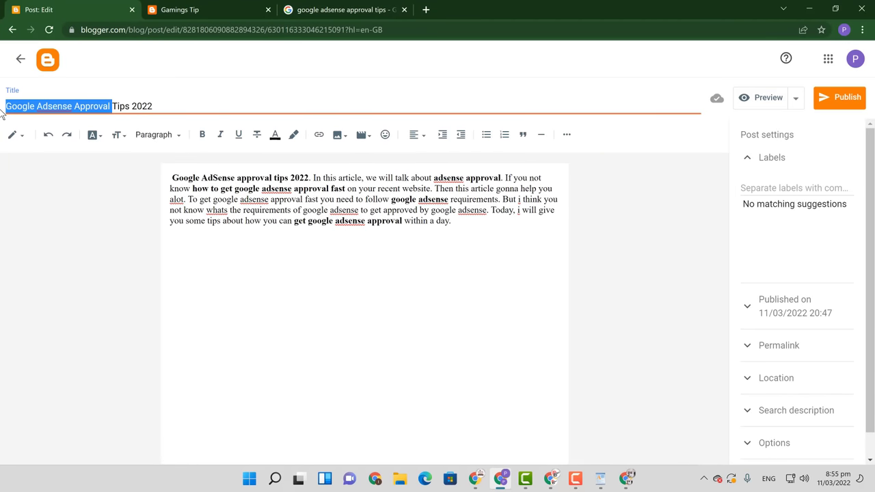
pyautogui.click(270, 249)
pyautogui.hotkey('ctrl', 'v')
# - Make the "Google Adsense Approval" line bold, format it as a Major heading, and start a new line below it
pyautogui.moveTo(280, 249); pyautogui.dragTo(98, 250)
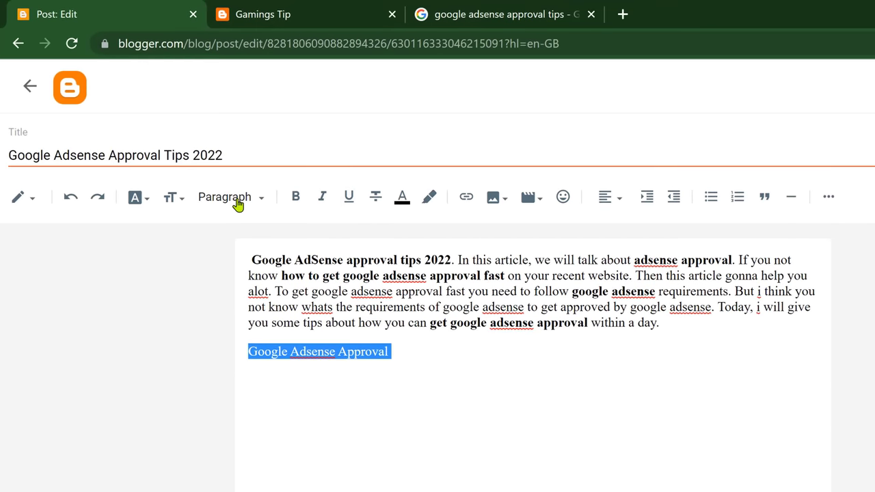
pyautogui.click(237, 205)
pyautogui.click(294, 227)
pyautogui.click(244, 201)
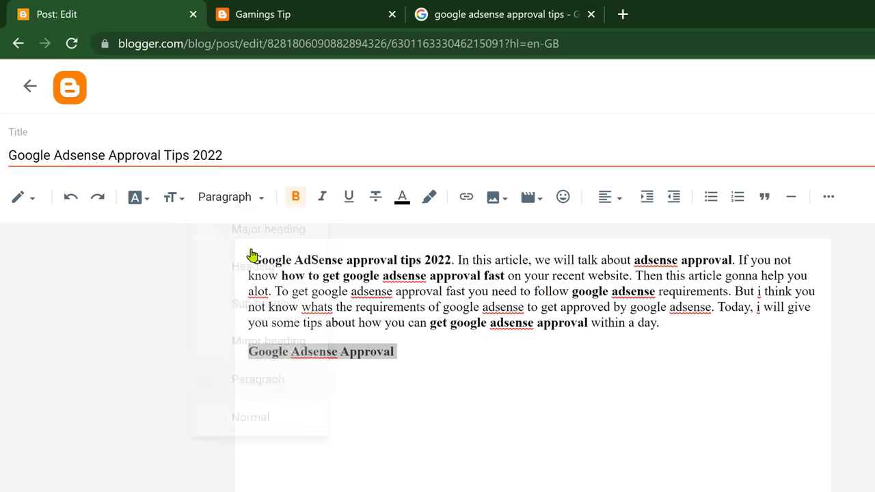
pyautogui.click(250, 232)
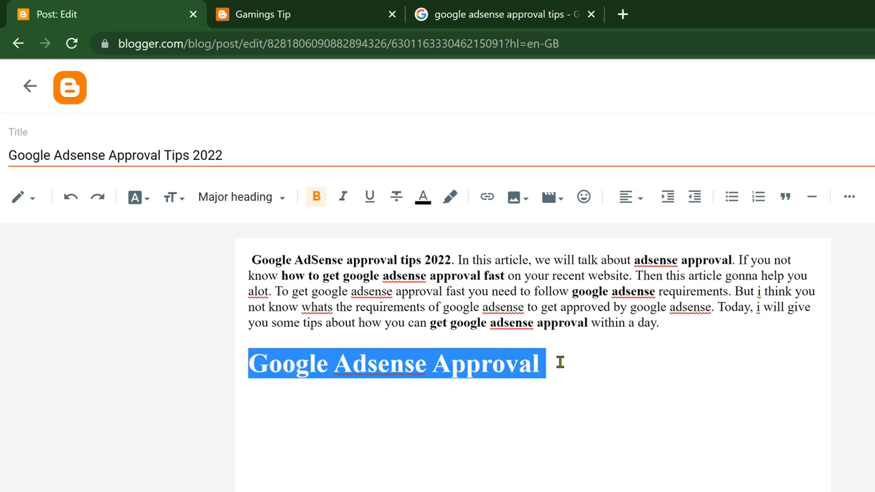
pyautogui.click(560, 362)
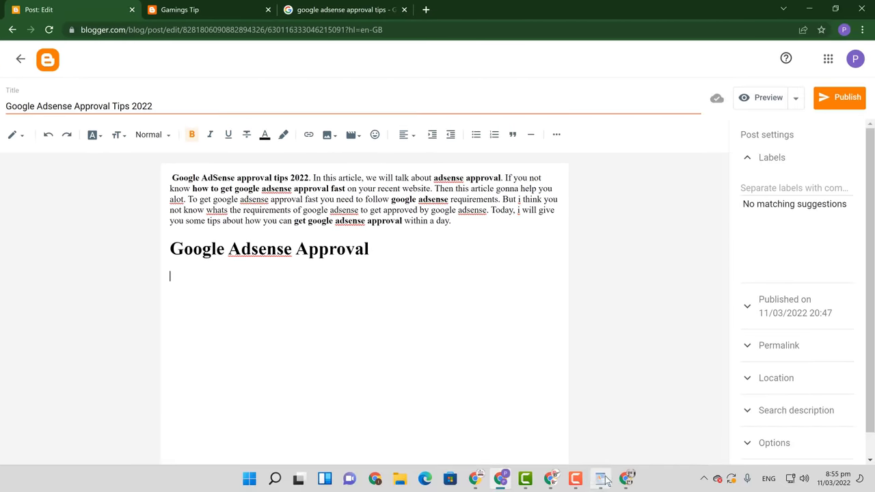
# - Switch to the WordPad article and go to its list of AdSense approval tips
pyautogui.click(600, 478)
pyautogui.click(501, 332)
pyautogui.moveTo(871, 164); pyautogui.dragTo(873, 246)
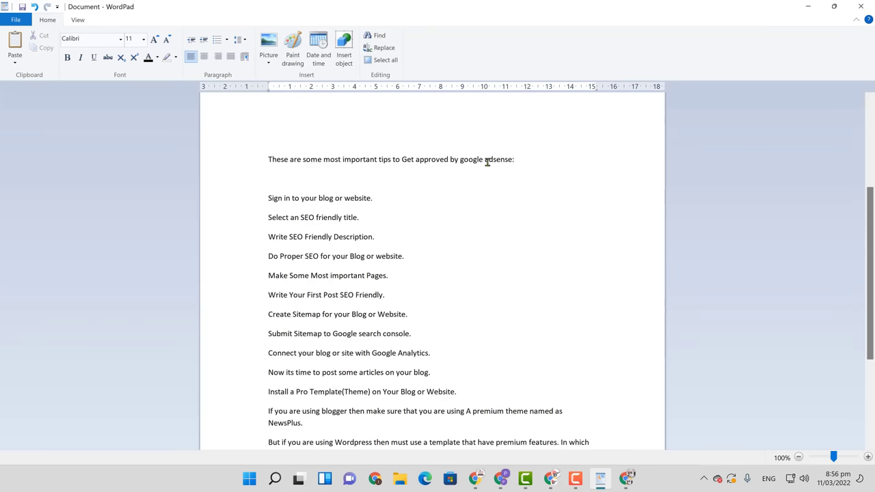
pyautogui.moveTo(872, 206); pyautogui.dragTo(849, 220)
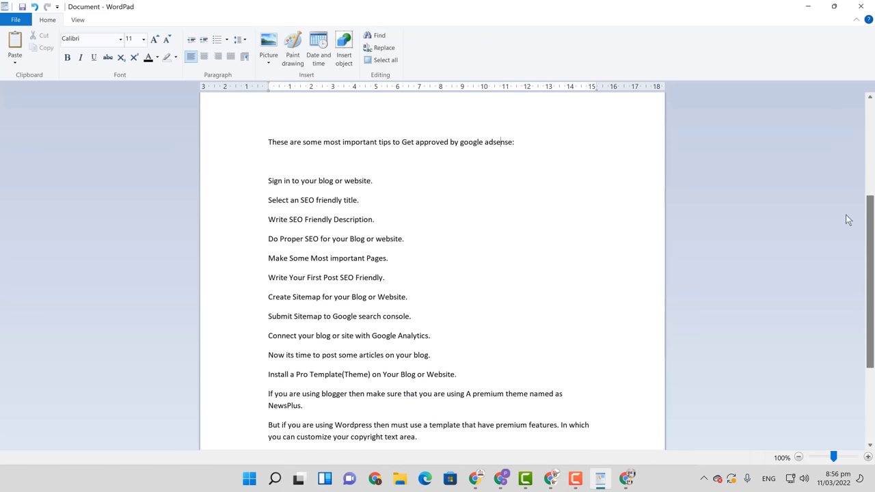
# - Try to merge the first tips of the WordPad list, from "Sign in to your blog" to "Make Some Most important Pages", into running lines
pyautogui.click(268, 199)
pyautogui.press('BackSpace')
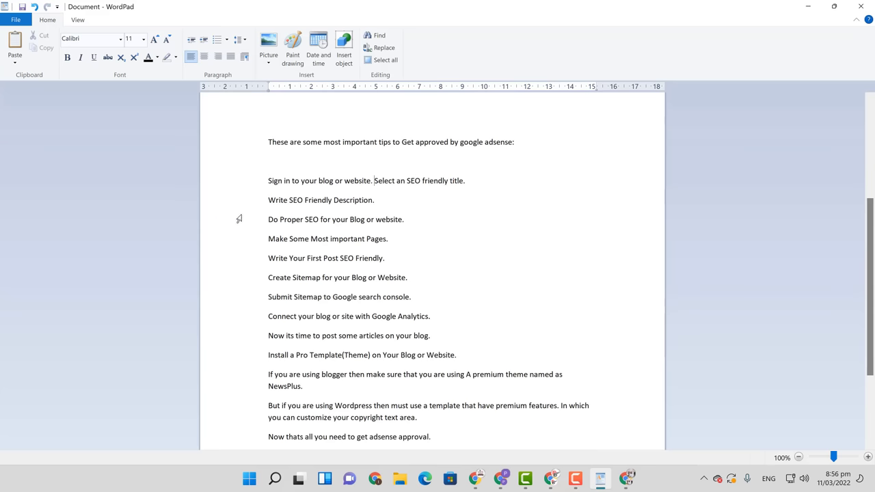
pyautogui.click(269, 199)
pyautogui.press('BackSpace')
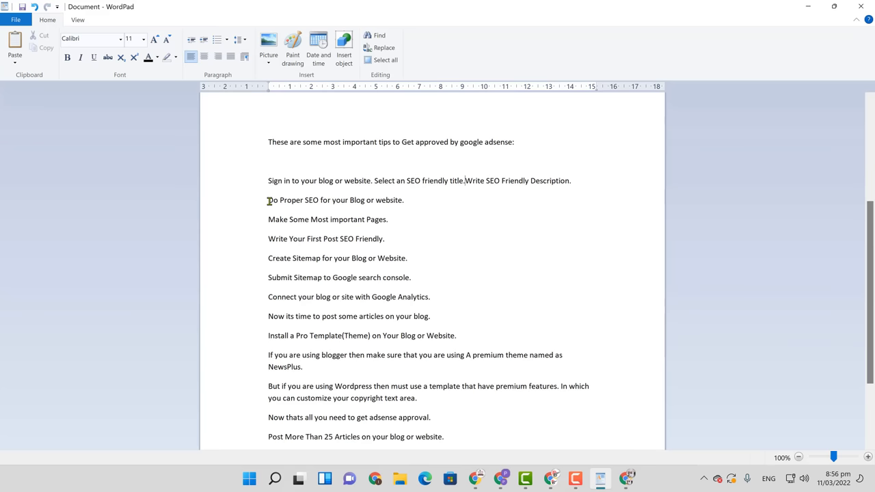
pyautogui.hotkey('ctrl', 'z')
pyautogui.press('BackSpace')
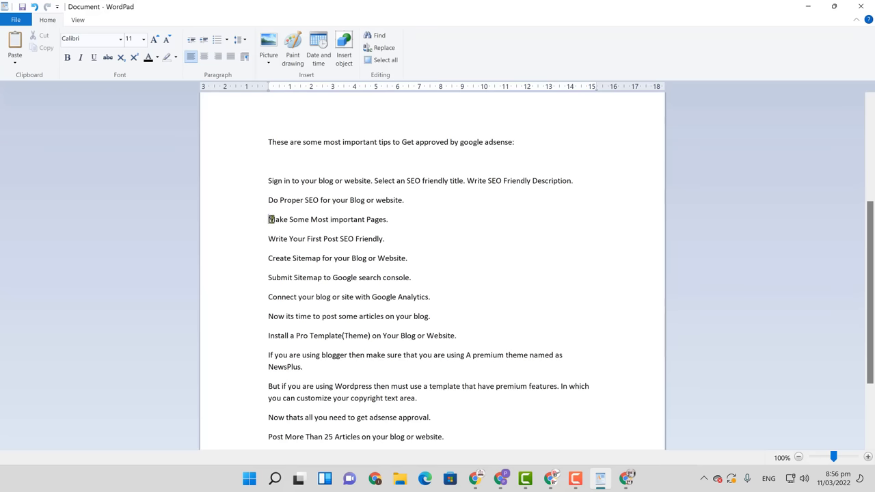
pyautogui.click(268, 219)
pyautogui.press('BackSpace')
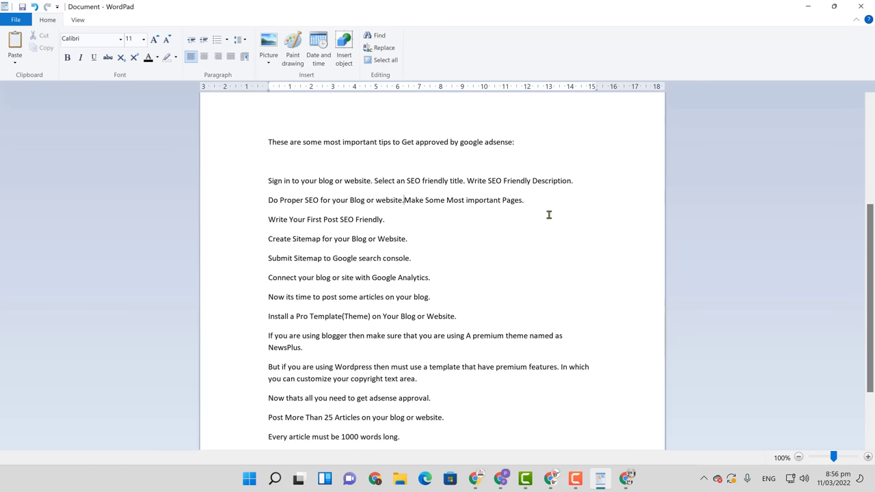
# - Undo the line merges in the WordPad tips list
pyautogui.moveTo(548, 214); pyautogui.dragTo(263, 140)
pyautogui.scroll(4, 871, 291)
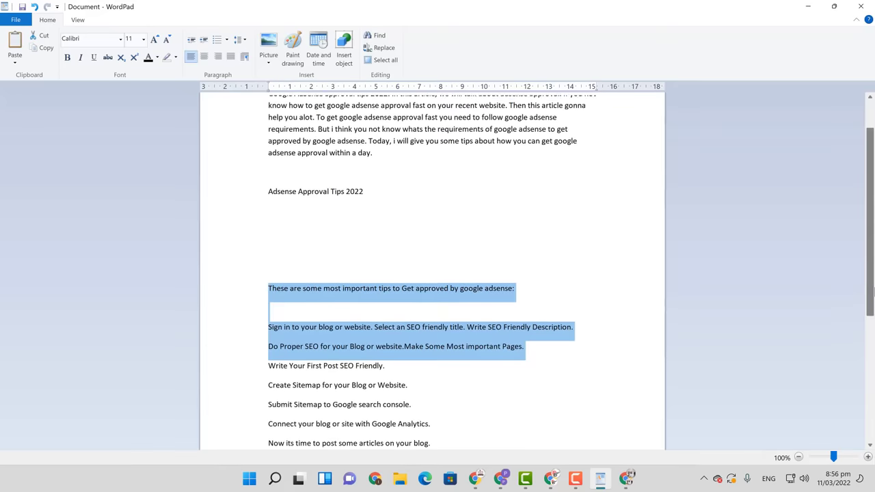
pyautogui.scroll(1, 871, 290)
pyautogui.moveTo(399, 209); pyautogui.dragTo(271, 143)
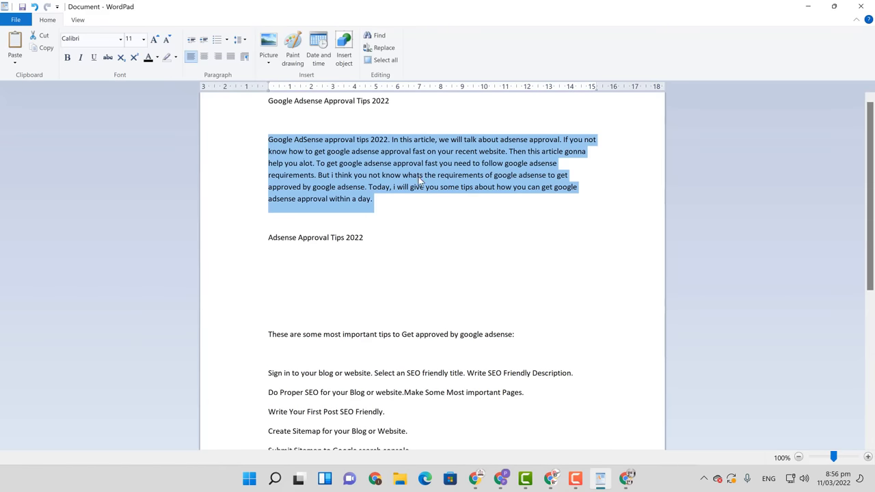
pyautogui.hotkey('ctrl', 'z')
pyautogui.hotkey('ctrl', 'z')
pyautogui.hotkey('ctrl', 'z')
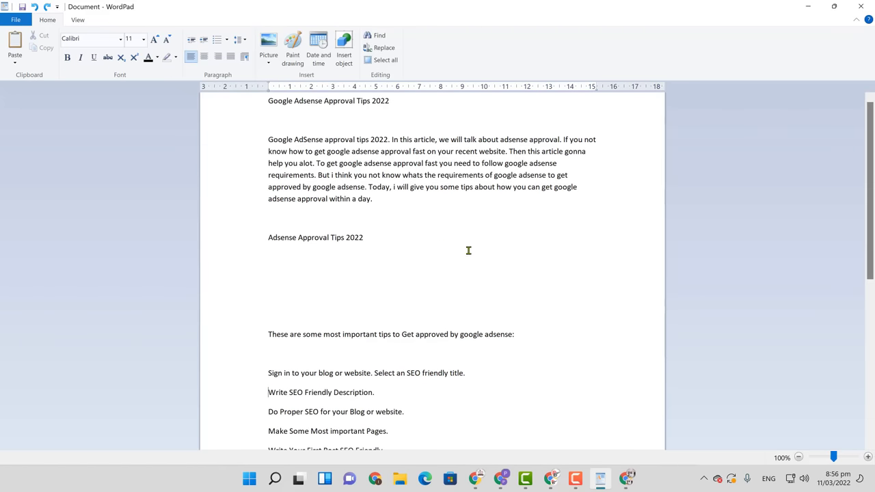
# - Copy the rest of the WordPad article, from "These are some most important tips" to the closing thanks line, into the Blogger post below the heading
pyautogui.scroll(-5, 868, 292)
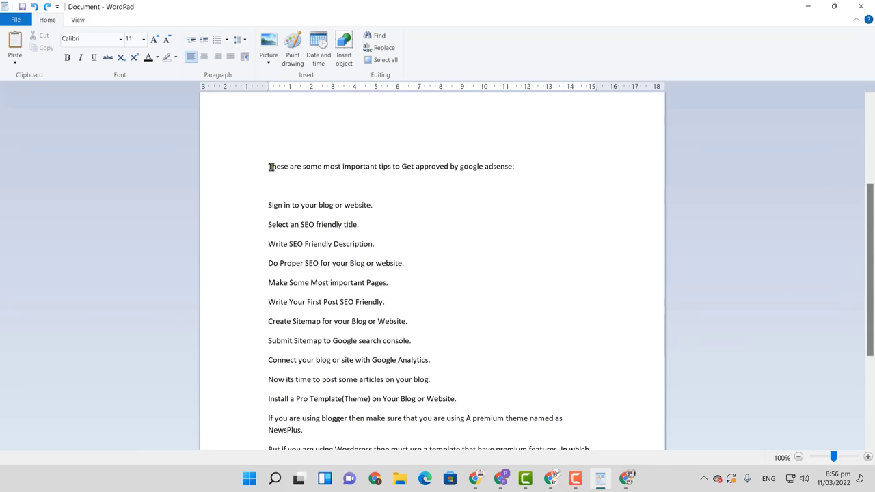
pyautogui.moveTo(270, 166); pyautogui.dragTo(519, 424)
pyautogui.hotkey('ctrl', 'c')
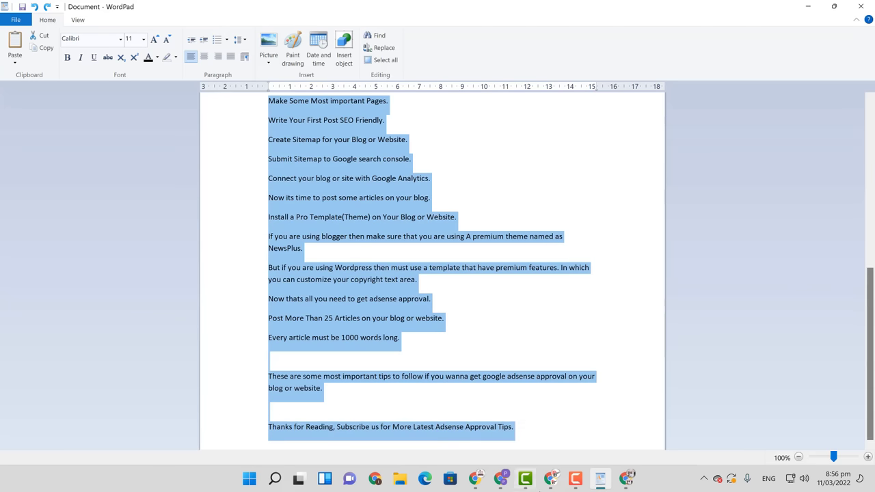
pyautogui.click(510, 482)
pyautogui.write('These are some most important tips to Get approved by google adsense:  Sign in to your blog or website. Select an SEO friendly title. Write SEO Friendly Description. Do Proper SEO for your Blog or website. Make Some Most important Pages. Write Your First Post SEO Friendly. Create Sitemap for your Blog or Website. Submit Sitemap to Google search console. Connect your blog or site with Google Analytics. Now its time to post some articles on your blog. Install a Pro Template(Theme) on Your Blog or Website. If you are using blogger then make sure that you are using A premium theme named as NewsPlus. But if you are using Wordpress then must use a template that have premium features. In which you can customize your copyright text area. Now thats all you need to get adsense approval. Post More Than 25 Articles on your blog or website. Every article must be 1000 words long.  These are some most important tips to follow if you wanna get google adsense approval on your blog or website.  Thanks for Reading, Subscribe us for More Latest Adsense Approval Tips.')
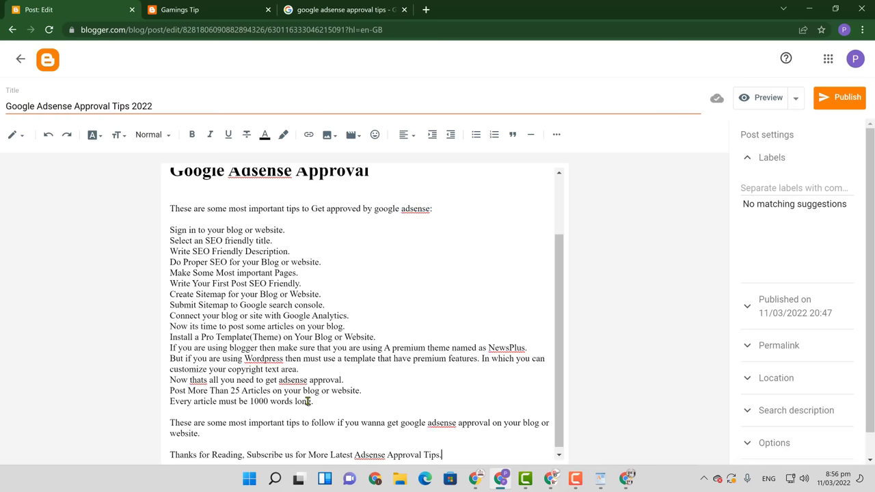
# - Turn the tips from "Sign in to your blog or website" to "Every article must be 1000 words long" into a numbered list
pyautogui.moveTo(314, 402); pyautogui.dragTo(166, 237)
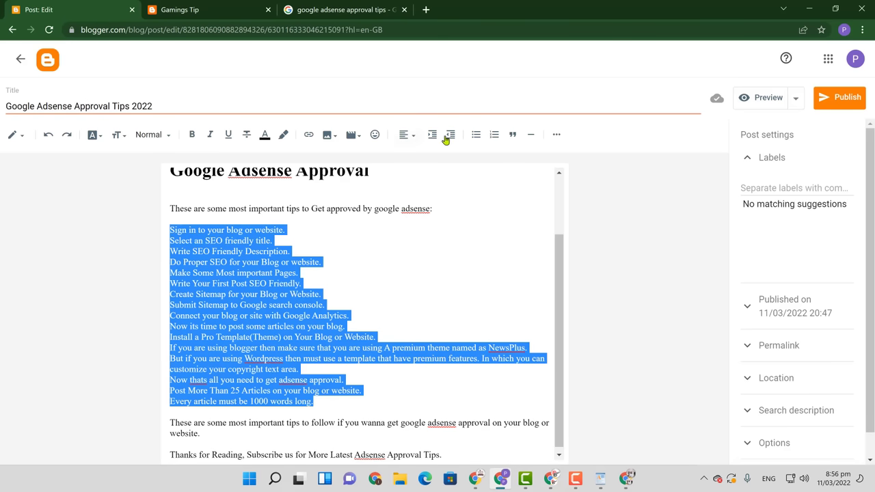
pyautogui.click(494, 134)
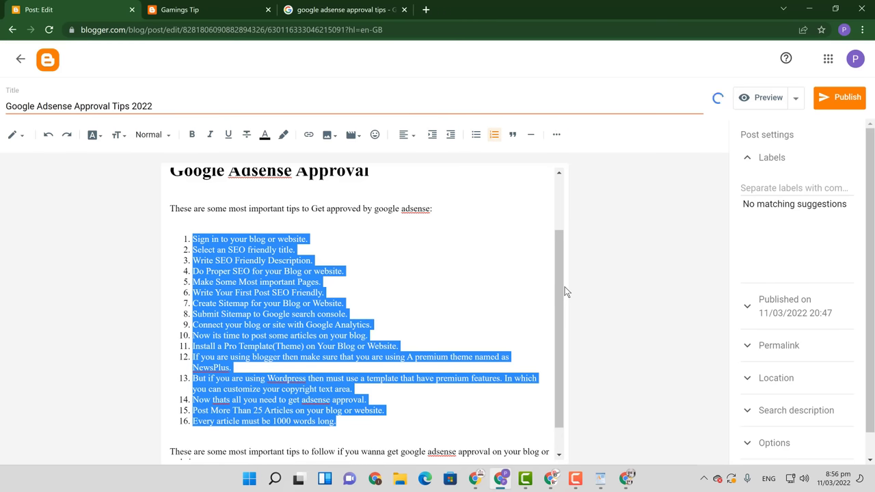
pyautogui.scroll(-1, 557, 308)
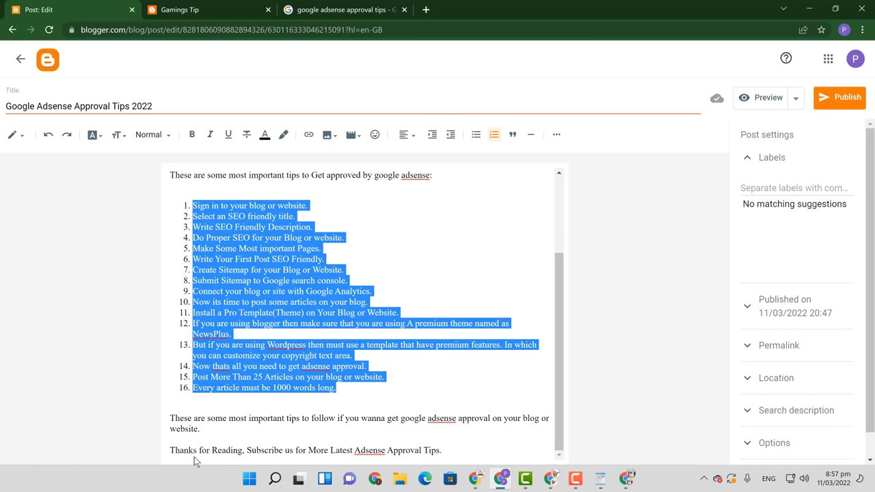
pyautogui.click(454, 450)
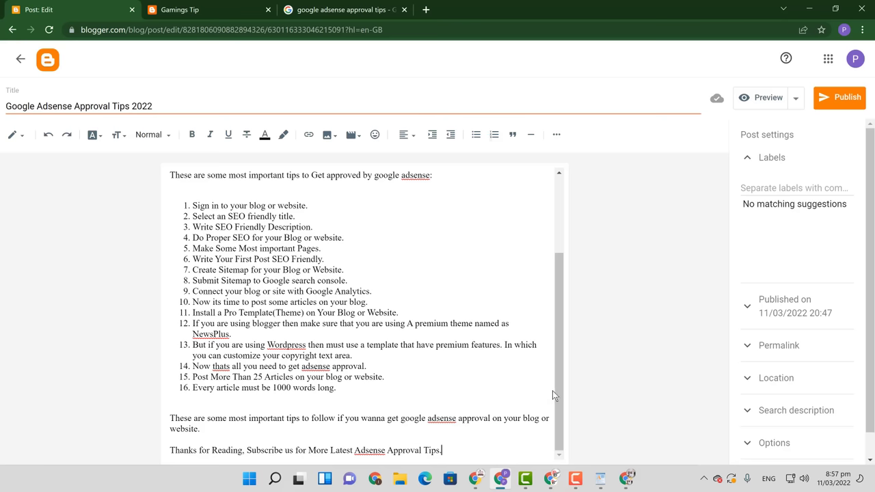
# - Select and copy the entire text of the post body
pyautogui.scroll(3, 558, 393)
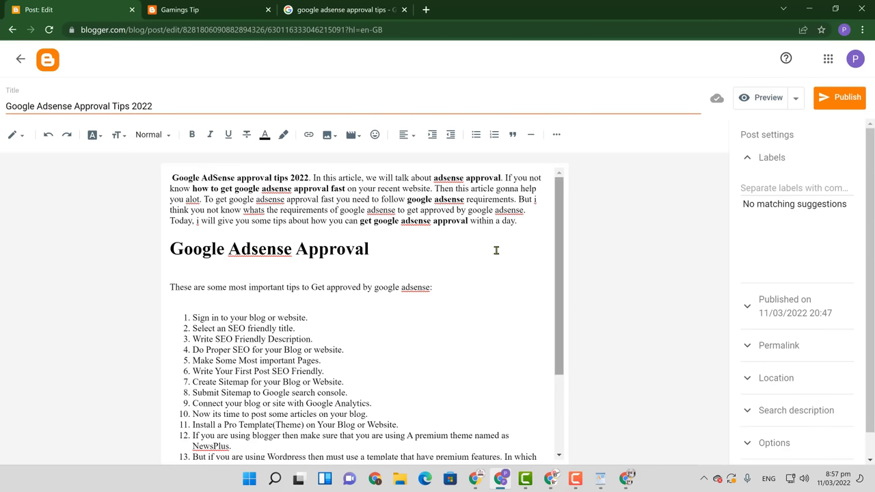
pyautogui.click(344, 206)
pyautogui.hotkey('ctrl', 'a')
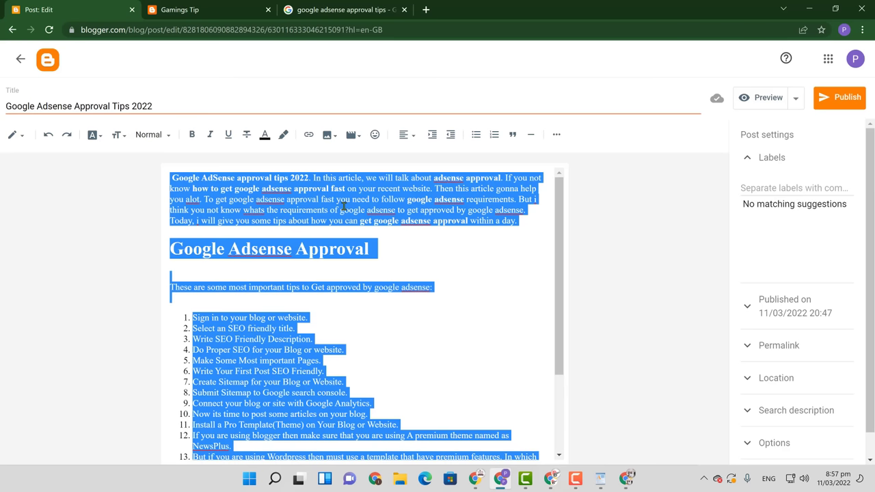
# - Search Google for "words counter" in place of the previous query and open the WordCounter website
pyautogui.click(408, 15)
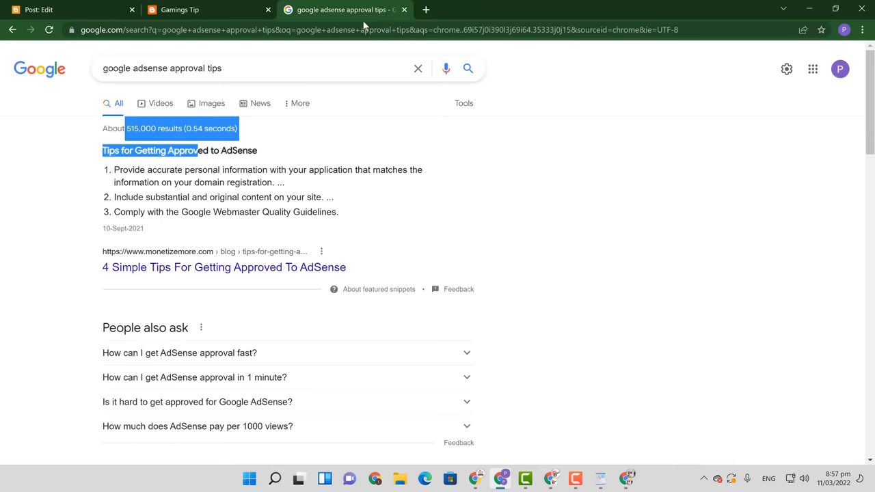
pyautogui.hotkey('ctrl', 'a')
pyautogui.tripleClick(272, 66)
pyautogui.write('wor')
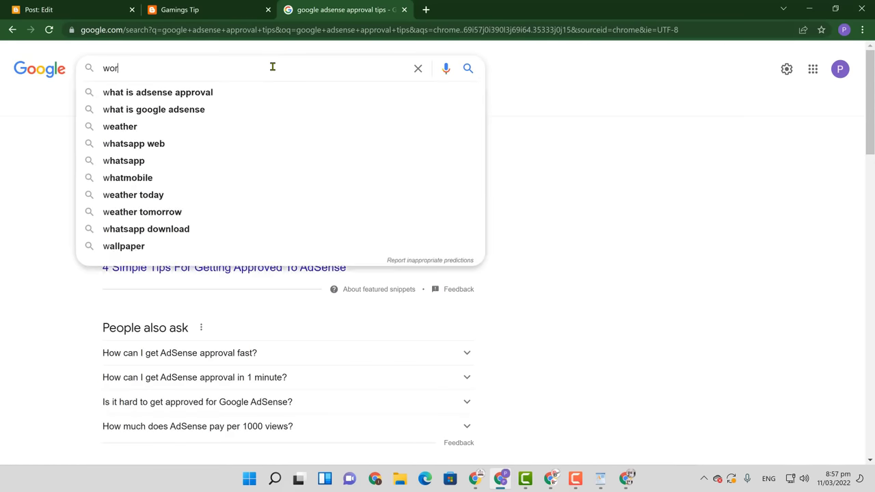
pyautogui.write('ds counter')
pyautogui.press('Return')
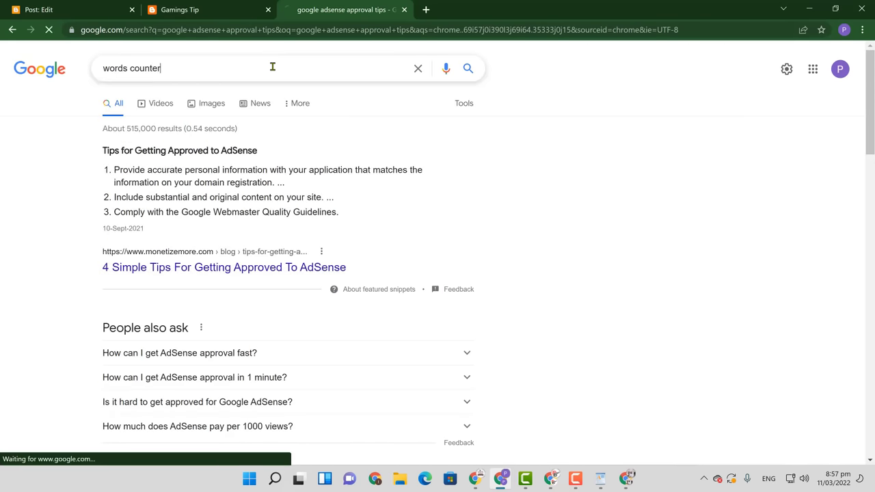
pyautogui.click(201, 167)
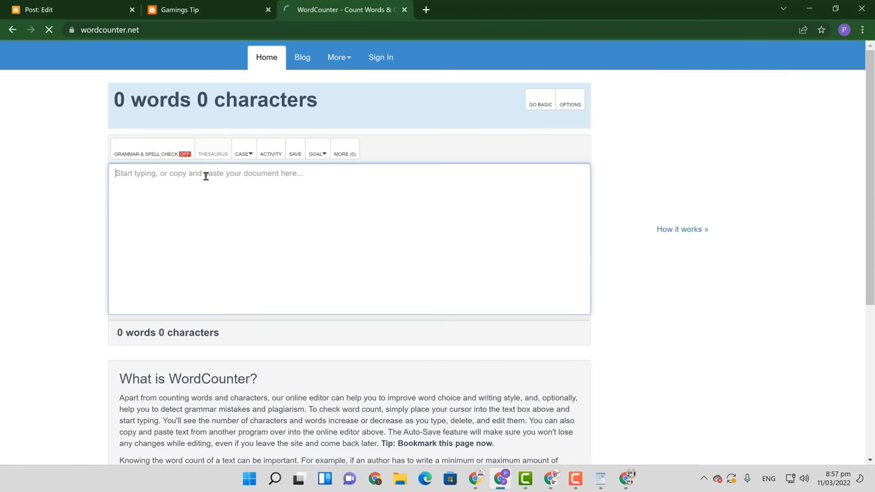
# - Paste the copied post text into WordCounter, check its word count, and return to the Blogger post
pyautogui.hotkey('ctrl', 'v')
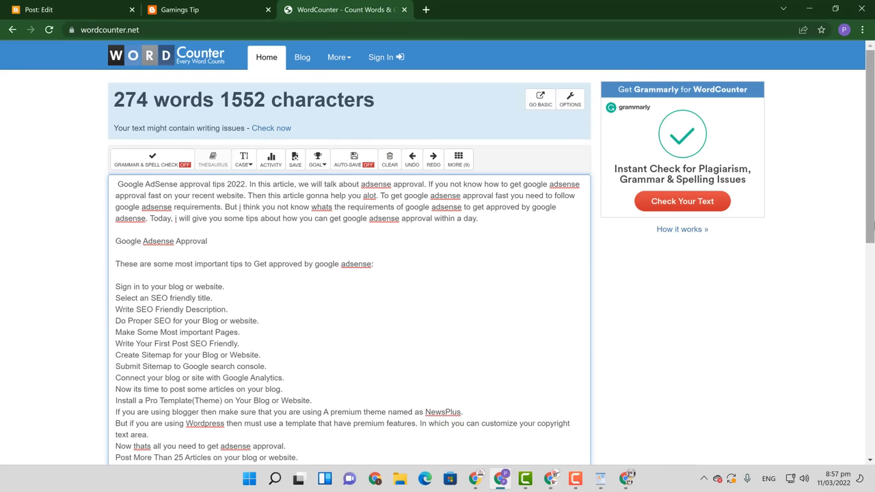
pyautogui.moveTo(871, 226)
pyautogui.mouseDown()
pyautogui.moveTo(870, 329)
pyautogui.moveTo(870, 209)
pyautogui.mouseUp()
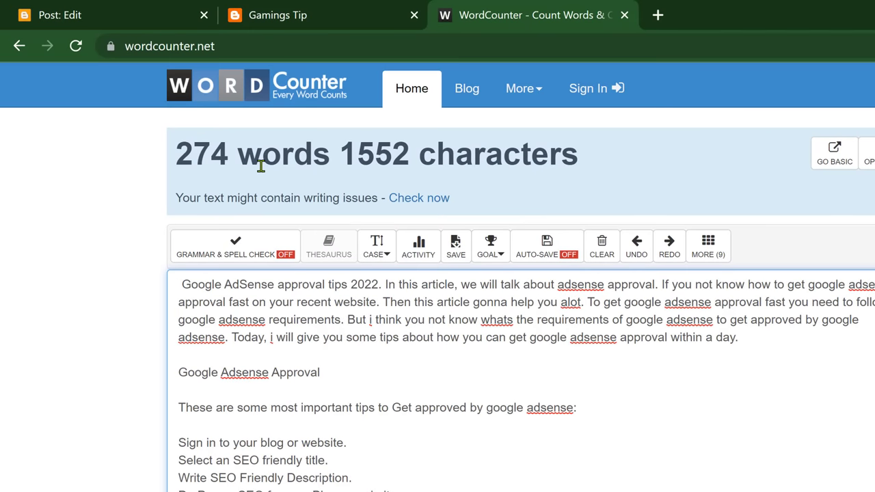
pyautogui.click(98, 8)
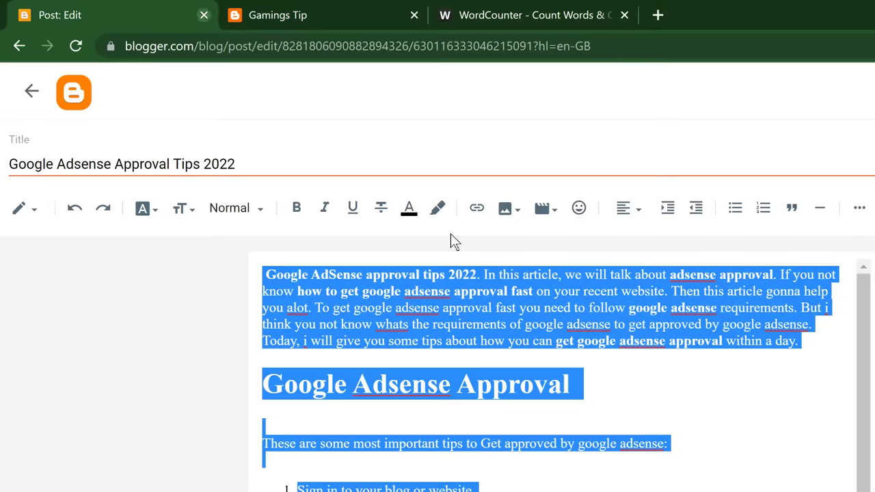
# - Upload the Google AdSense approval image from the computer and insert it on a new line below the intro paragraph
pyautogui.click(501, 389)
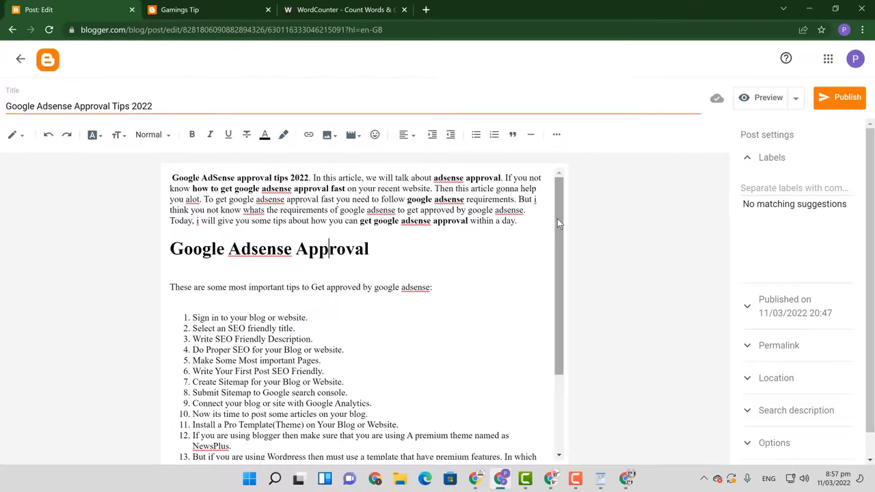
pyautogui.scroll(-2, 855, 442)
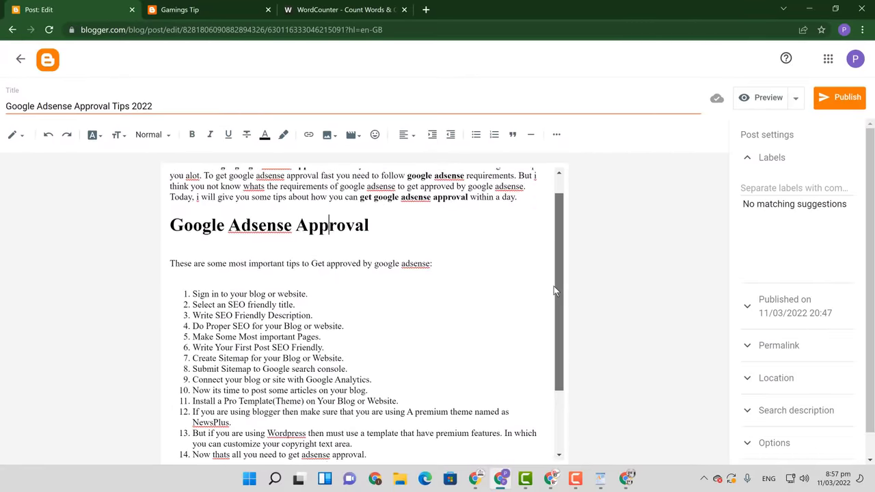
pyautogui.scroll(-2, 554, 287)
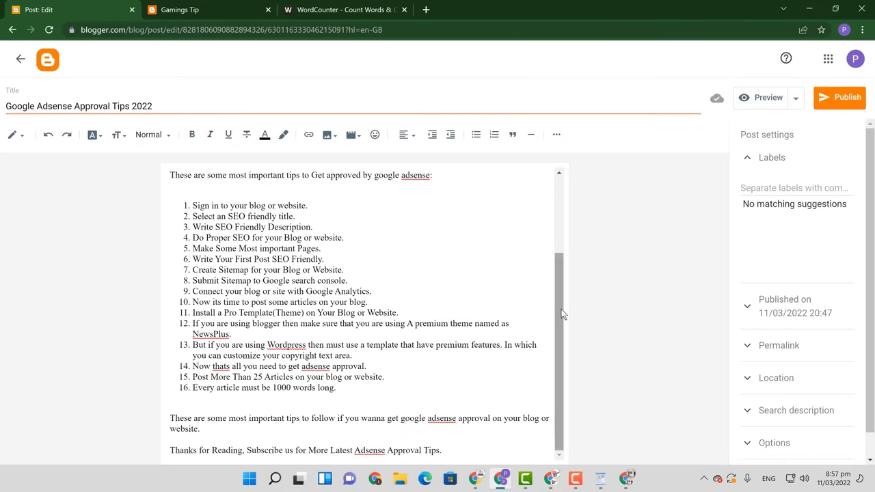
pyautogui.scroll(3, 558, 312)
pyautogui.click(523, 226)
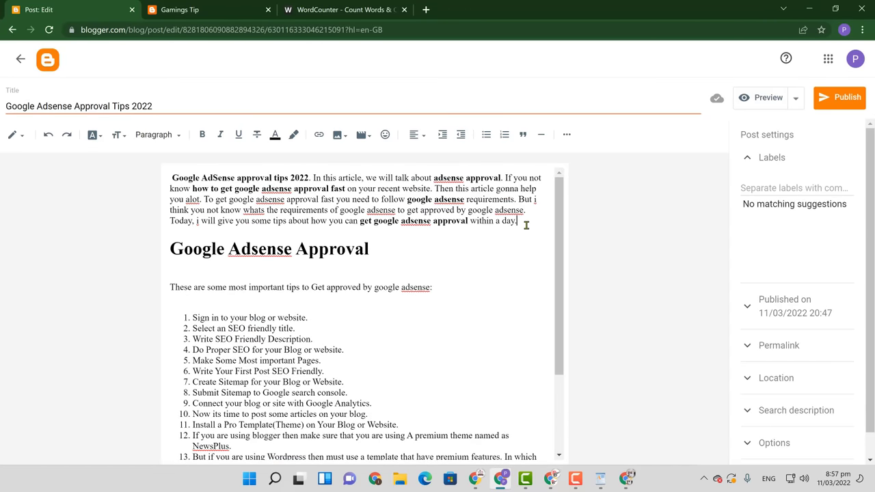
pyautogui.press('Return')
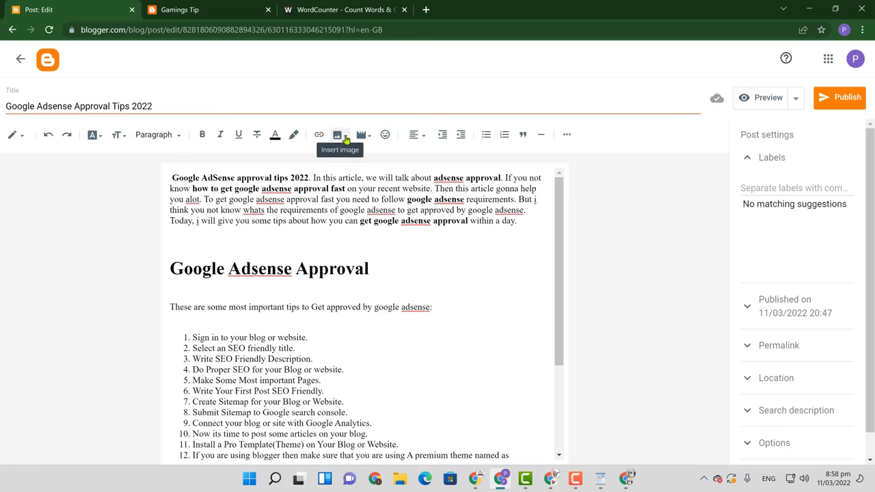
pyautogui.click(342, 136)
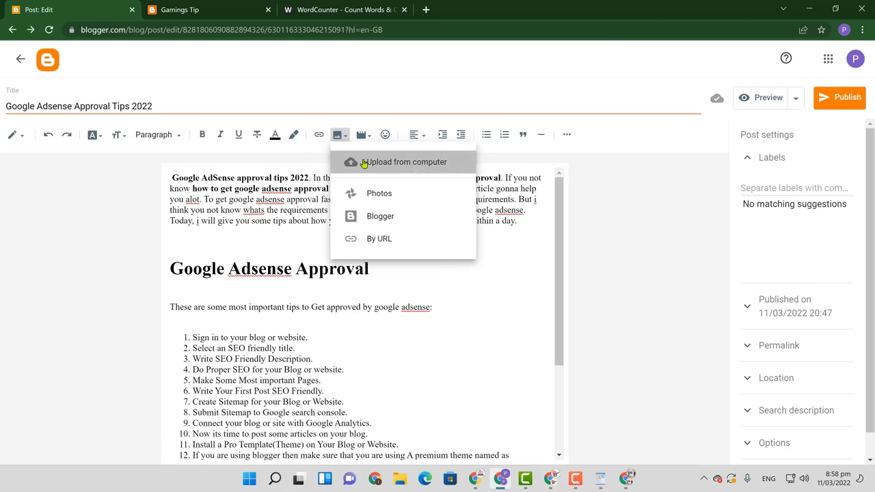
pyautogui.click(364, 163)
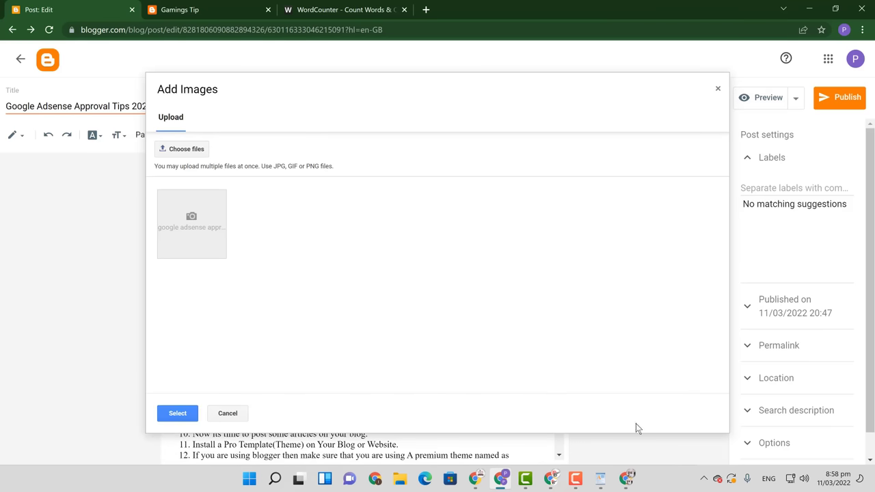
pyautogui.click(256, 238)
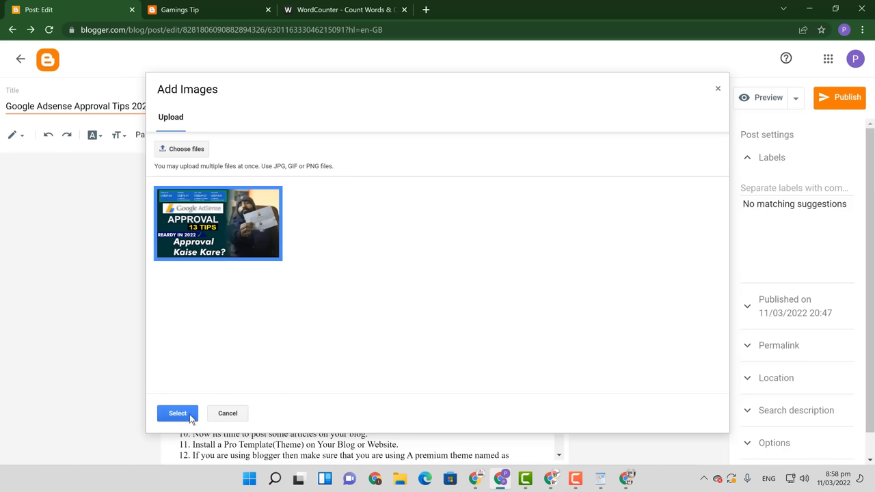
pyautogui.click(190, 415)
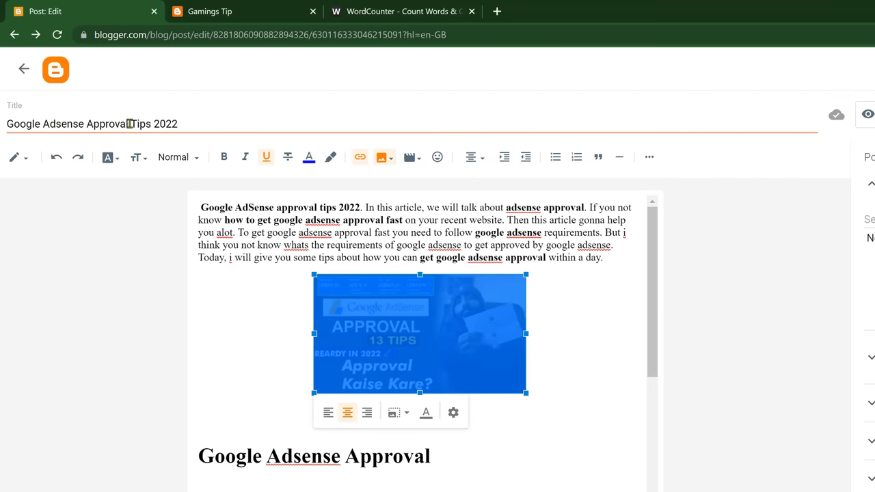
# - Set the image's alt text and title text to "Google Adsense Approval", copied from the post title, and its size to Large
pyautogui.moveTo(130, 123); pyautogui.dragTo(2, 116)
pyautogui.hotkey('ctrl', 'c')
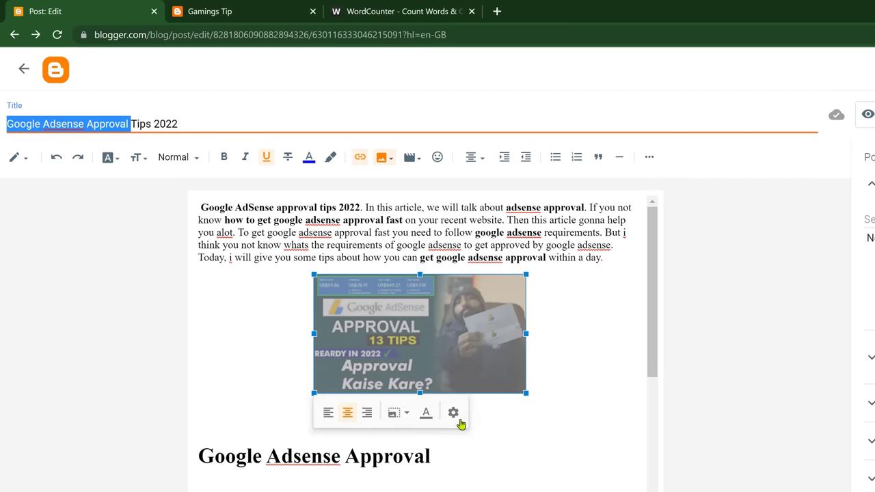
pyautogui.click(458, 424)
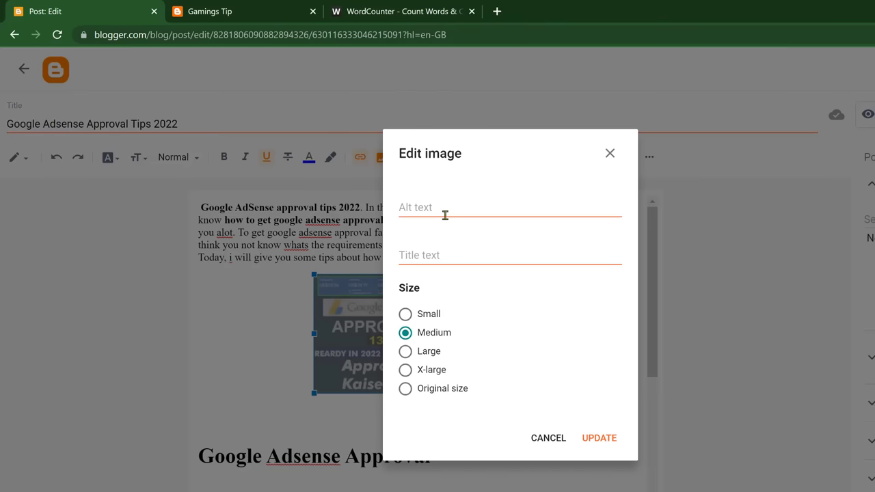
pyautogui.click(444, 216)
pyautogui.hotkey('ctrl', 'v')
pyautogui.click(451, 255)
pyautogui.hotkey('ctrl', 'v')
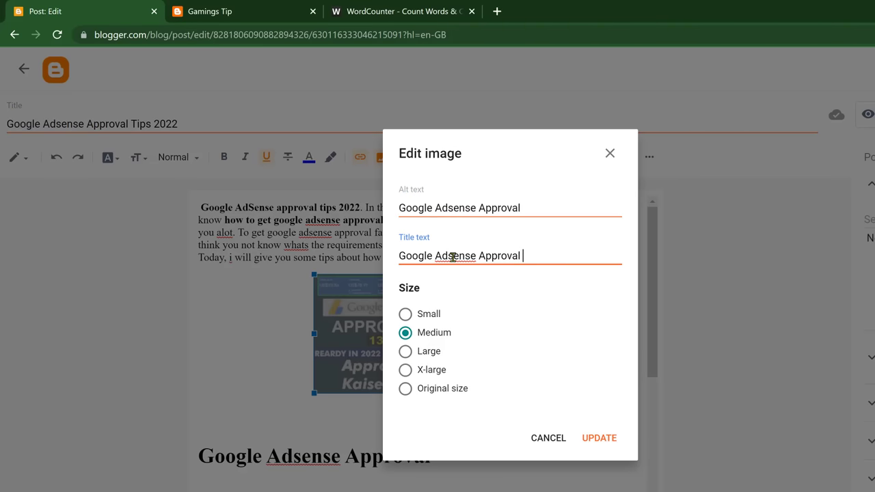
pyautogui.click(405, 352)
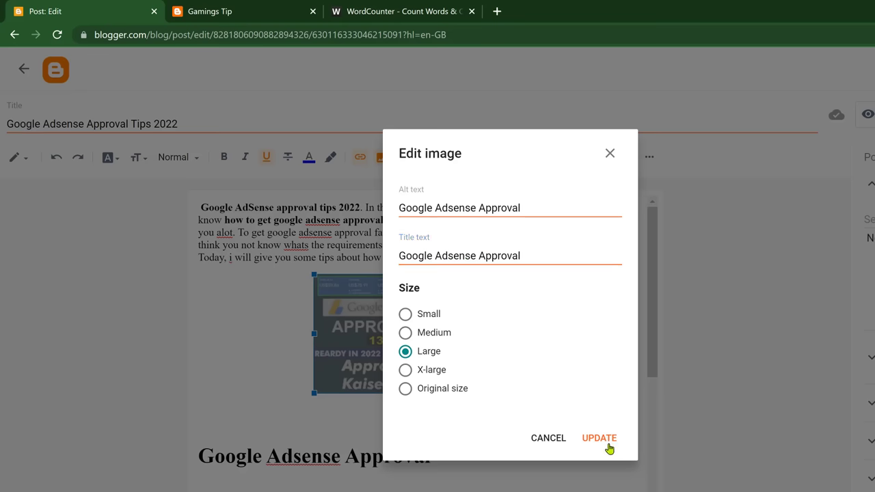
pyautogui.click(608, 441)
# - Remove the extra blank line between the image and the "Google Adsense Approval" heading
pyautogui.click(508, 449)
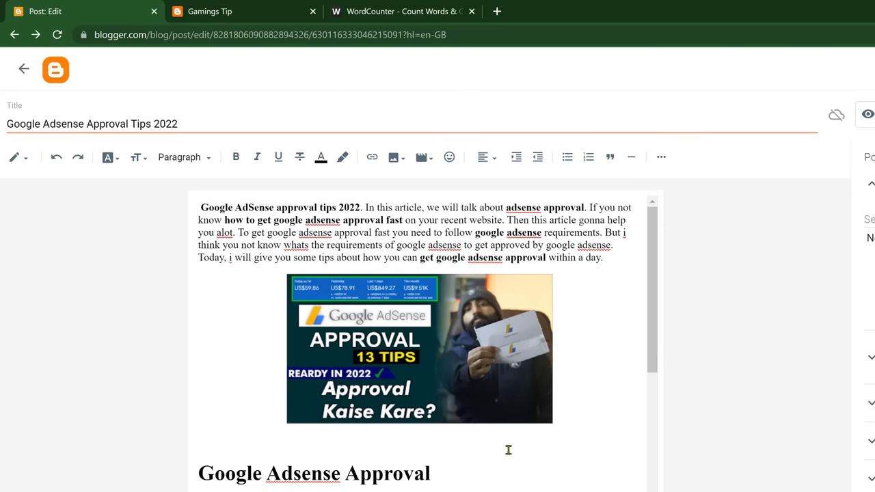
pyautogui.press('BackSpace')
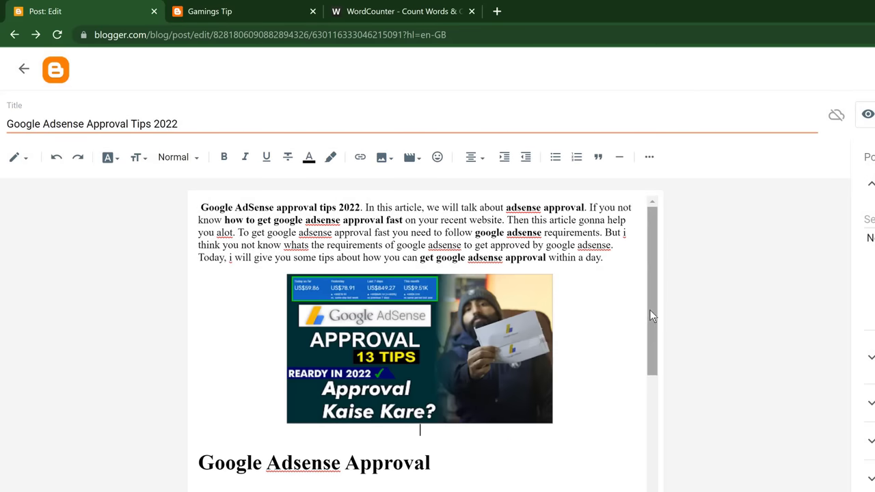
pyautogui.moveTo(649, 309); pyautogui.dragTo(666, 203)
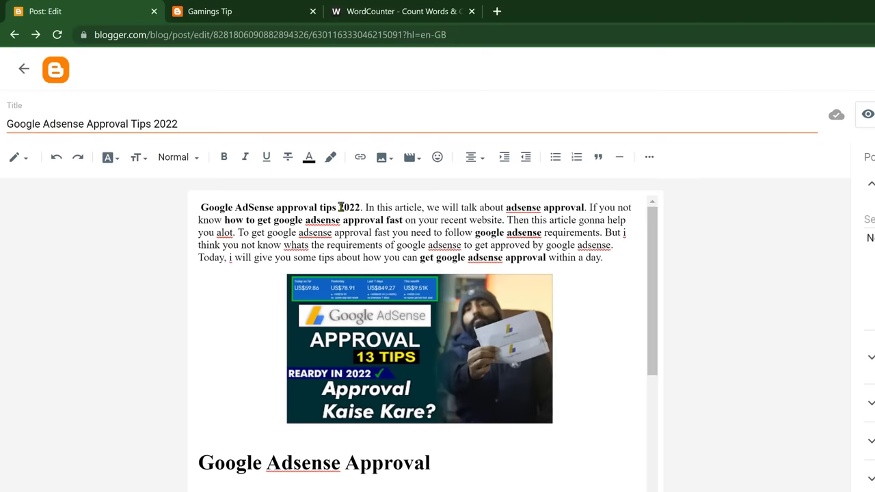
# - Copy the intro text from "Google AdSense approval tips 2022" to "recent website" into the post's search description
pyautogui.moveTo(202, 208); pyautogui.dragTo(502, 220)
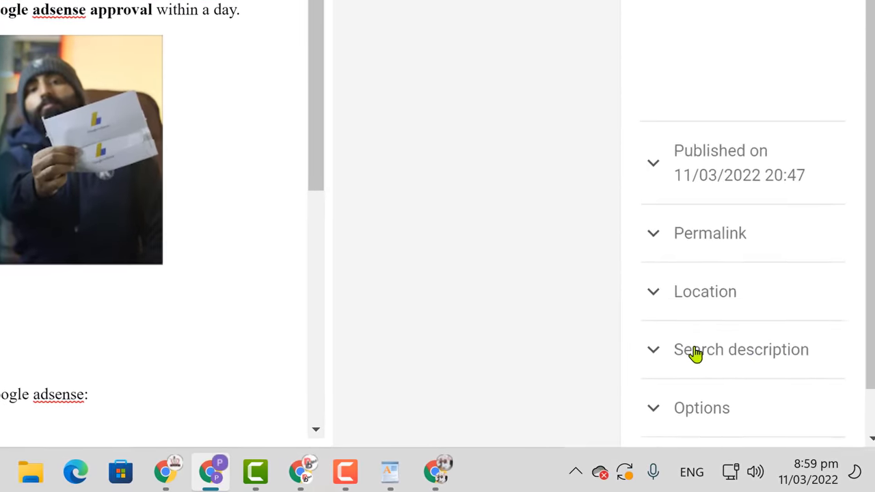
pyautogui.click(772, 412)
pyautogui.write('...adsense approval tips 2022. In this article, we will talk about adsense approval. If you not know how to get google adsense approval fast on yo')
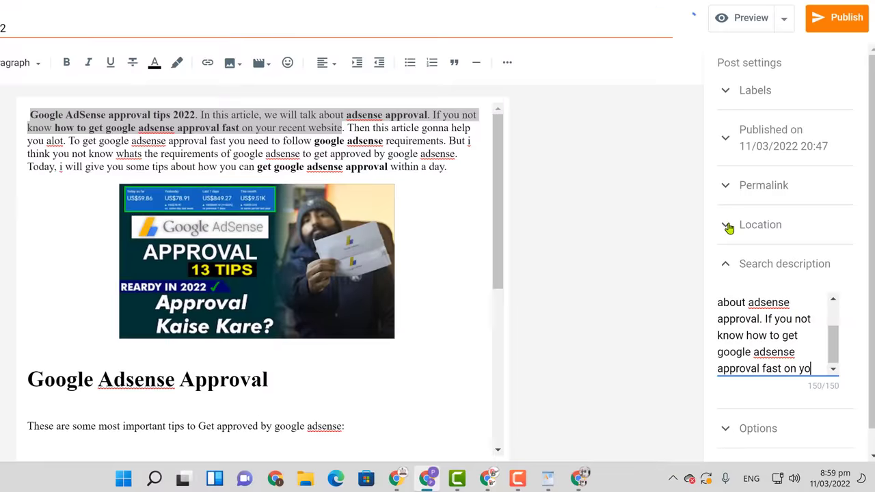
pyautogui.click(710, 193)
pyautogui.click(707, 264)
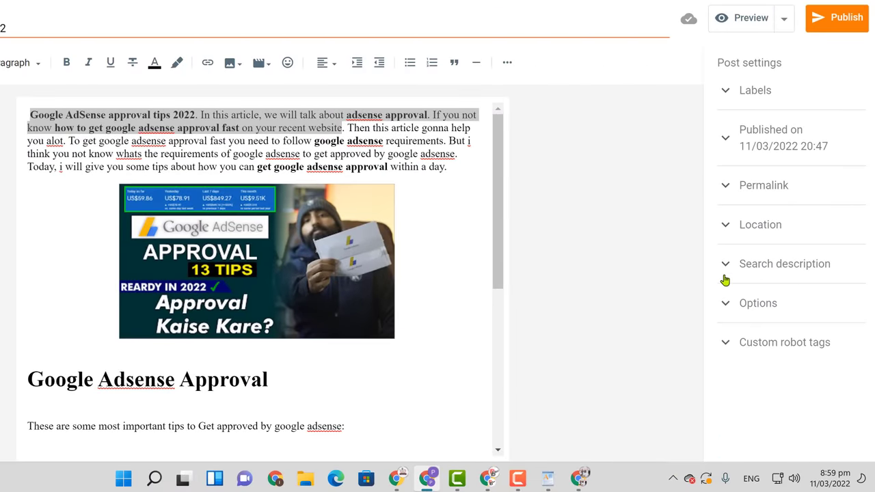
# - Add the label "Google Adsense" to the post
pyautogui.click(737, 103)
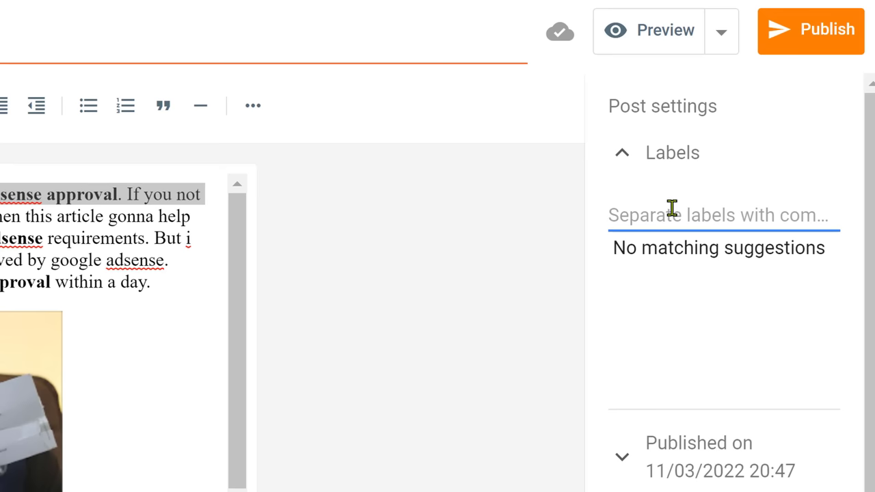
pyautogui.write('Goole A')
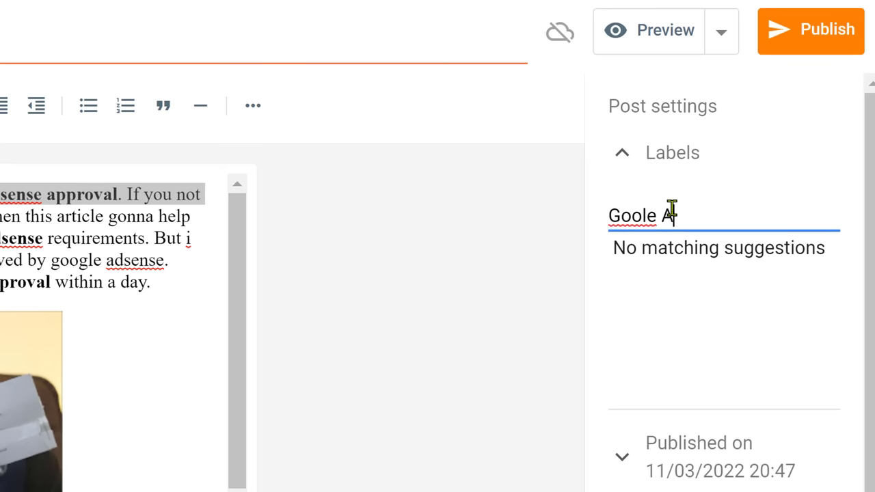
pyautogui.press('BackSpace')
pyautogui.press('BackSpace')
pyautogui.write('gle Ad')
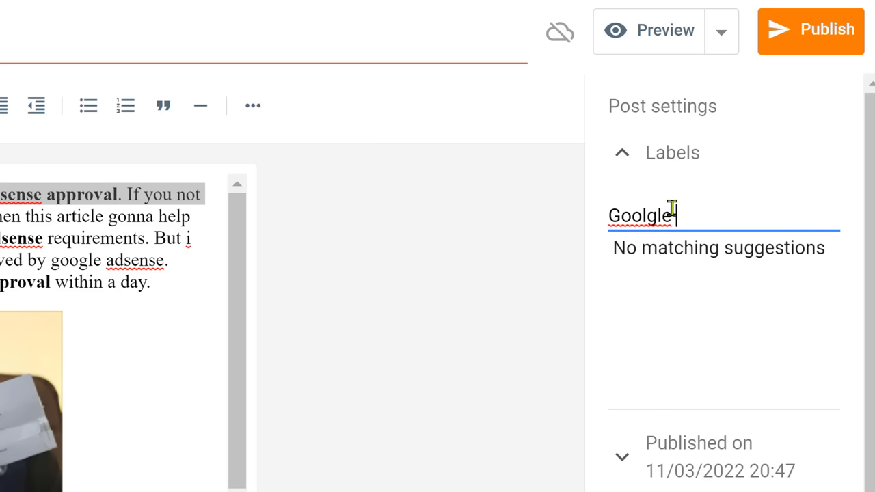
pyautogui.write('sense')
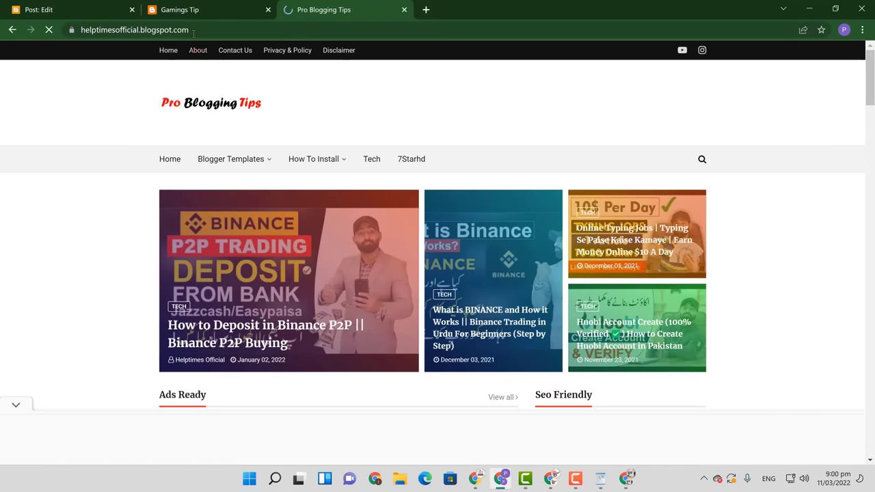
# - Examine the navigation menu categories on helptimesofficial.blogspot.com as a label example and return to the Blogger post
pyautogui.moveTo(193, 33); pyautogui.dragTo(60, 32)
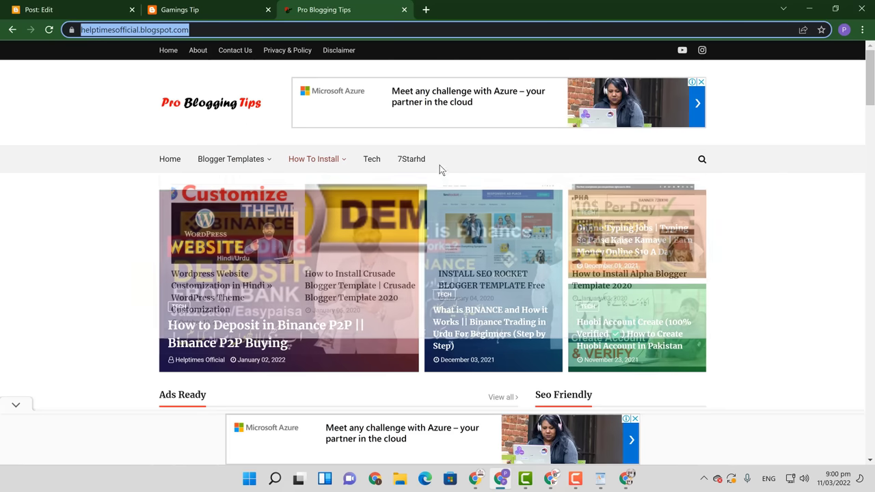
pyautogui.tripleClick(439, 165)
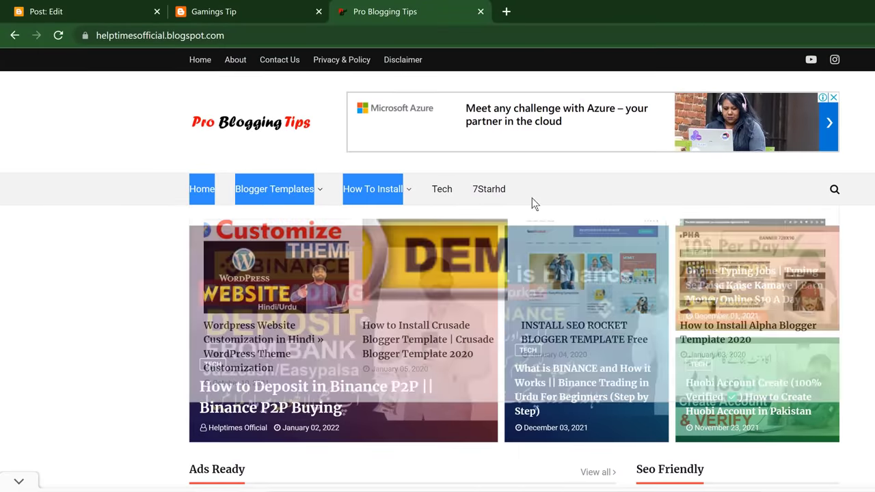
pyautogui.click(533, 194)
pyautogui.moveTo(189, 190); pyautogui.dragTo(507, 191)
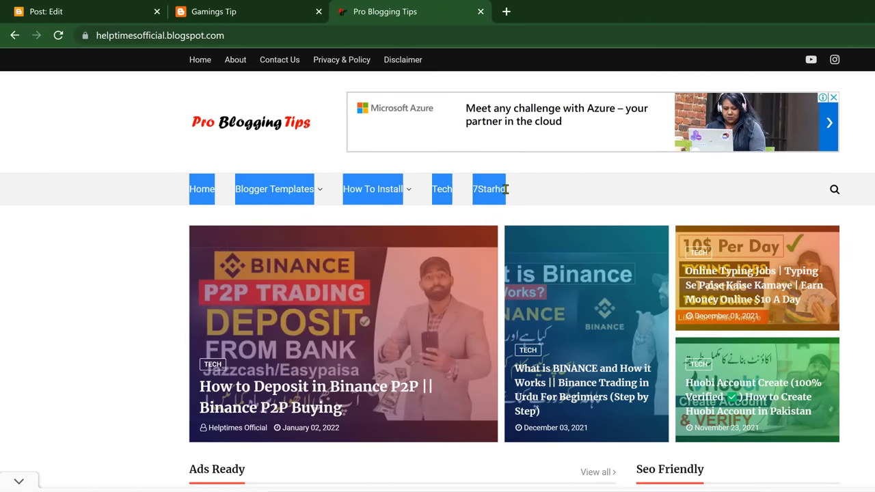
pyautogui.click(276, 13)
pyautogui.click(38, 7)
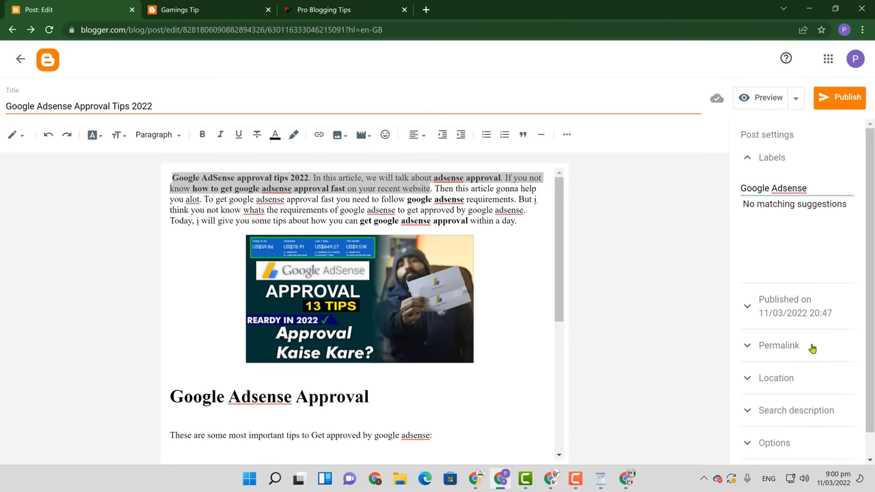
# - Switch the post to a custom permalink and fill it with "Google Adsense Approval" copied from the title
pyautogui.click(811, 348)
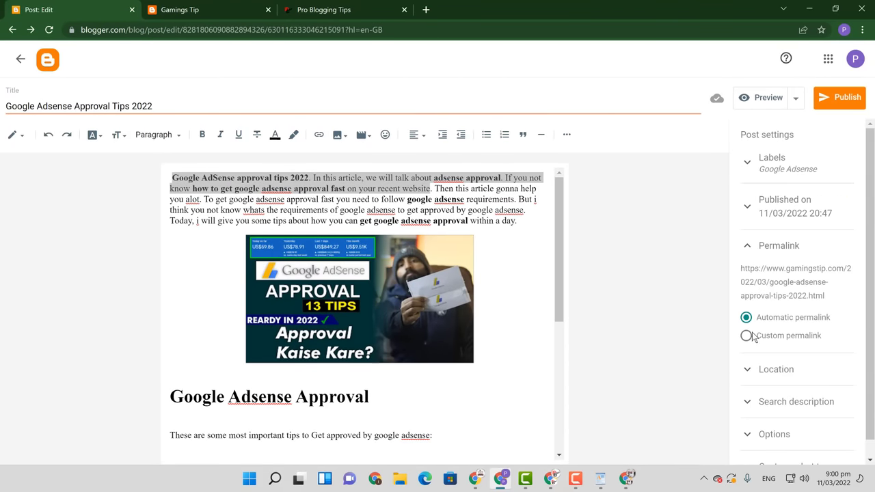
pyautogui.click(745, 336)
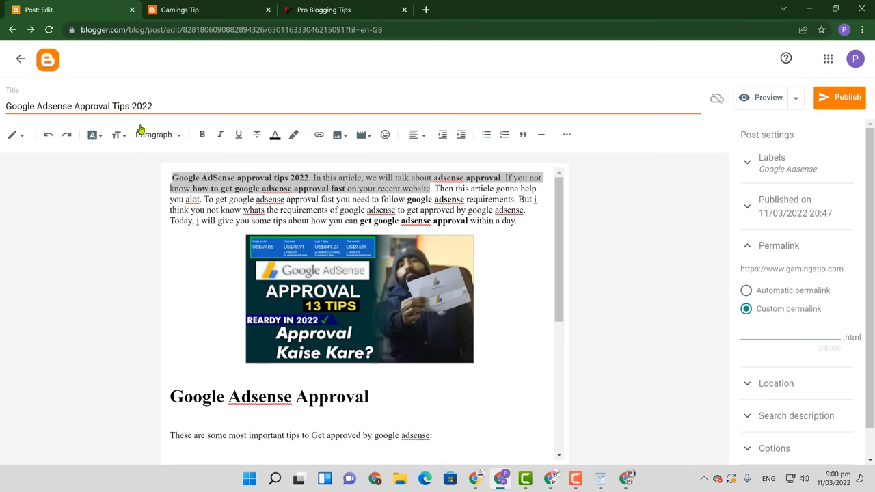
pyautogui.moveTo(109, 106); pyautogui.dragTo(2, 110)
pyautogui.hotkey('ctrl', 'c')
pyautogui.click(785, 335)
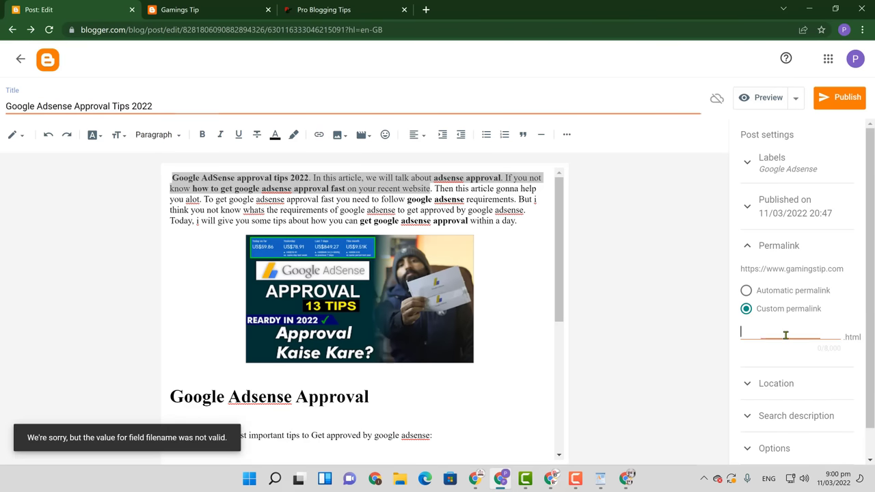
pyautogui.hotkey('ctrl', 'v')
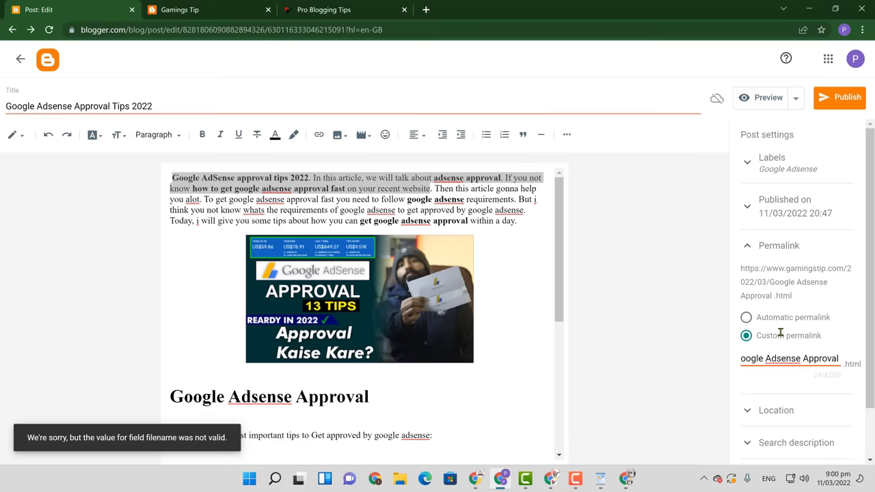
# - Replace the spaces between the permalink words with hyphens to read "Google-Adsense-Approval"
pyautogui.press('BackSpace')
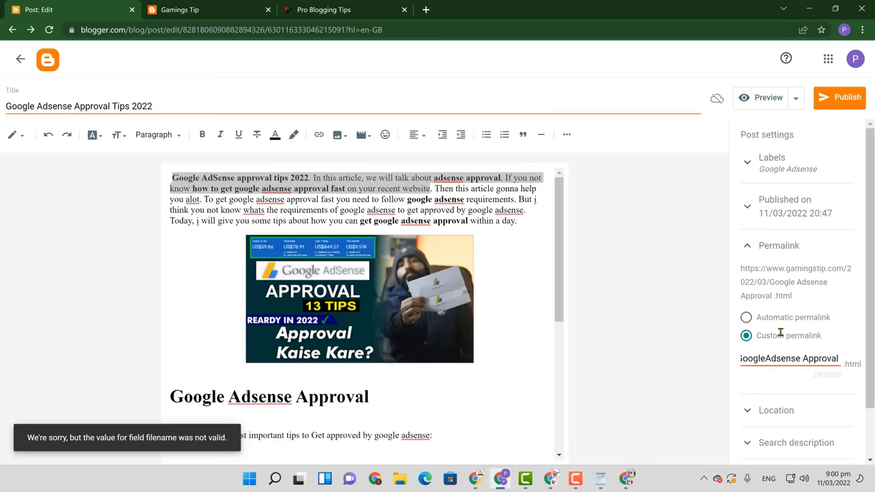
pyautogui.write('=')
pyautogui.press('BackSpace')
pyautogui.write('-')
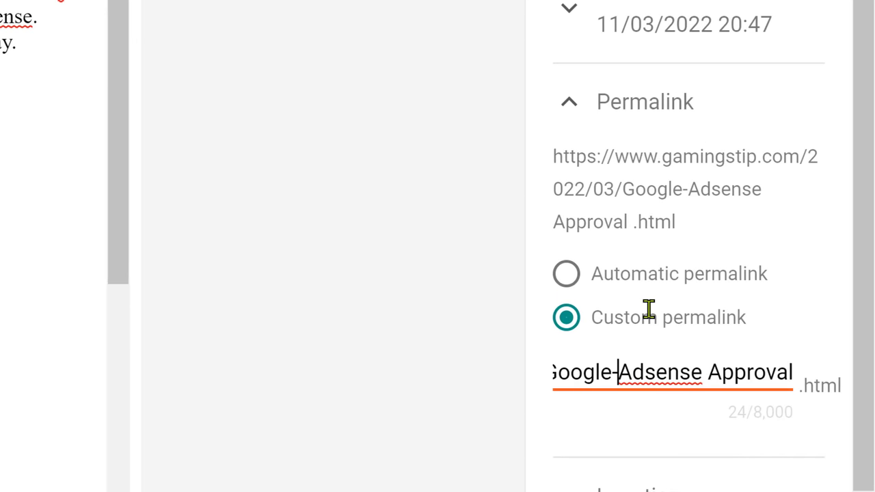
pyautogui.press('Right')
pyautogui.press('Right')
pyautogui.press('Right')
pyautogui.press('BackSpace')
pyautogui.write('-')
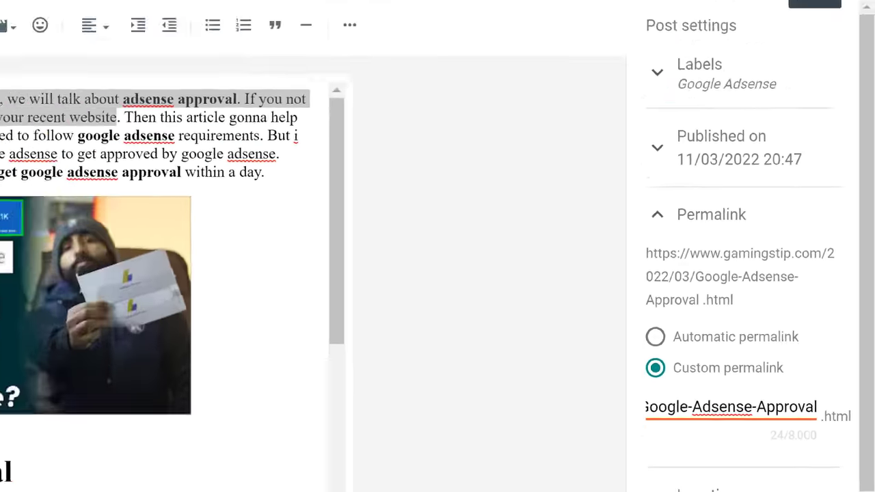
# - Publish the "Google Adsense Approval Tips 2022" post to the blog and open its live page in a new tab
pyautogui.click(831, 93)
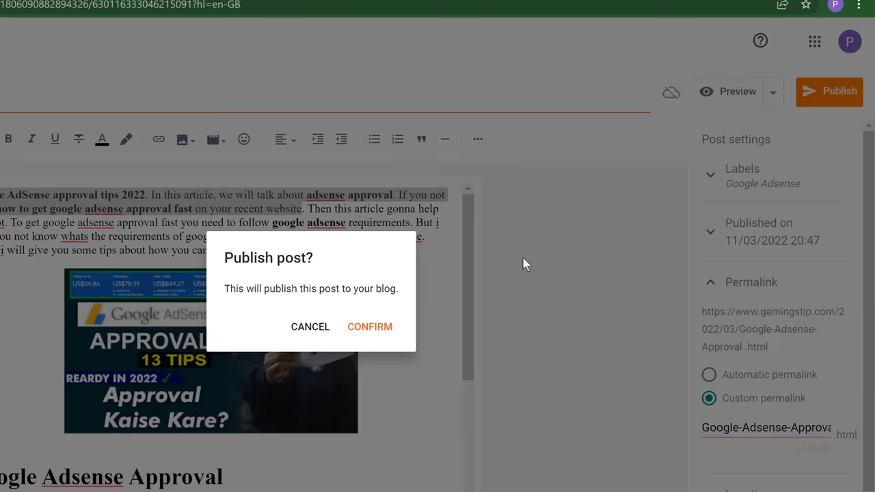
pyautogui.click(356, 330)
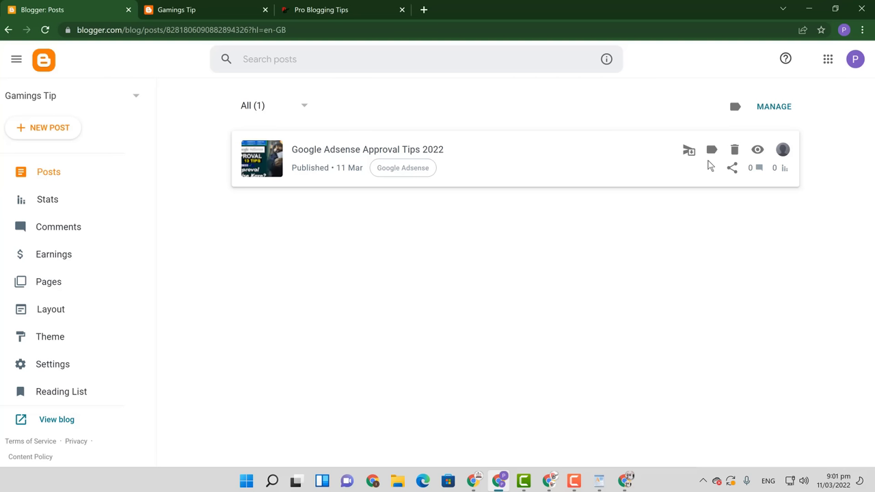
pyautogui.rightClick(757, 157)
pyautogui.click(708, 170)
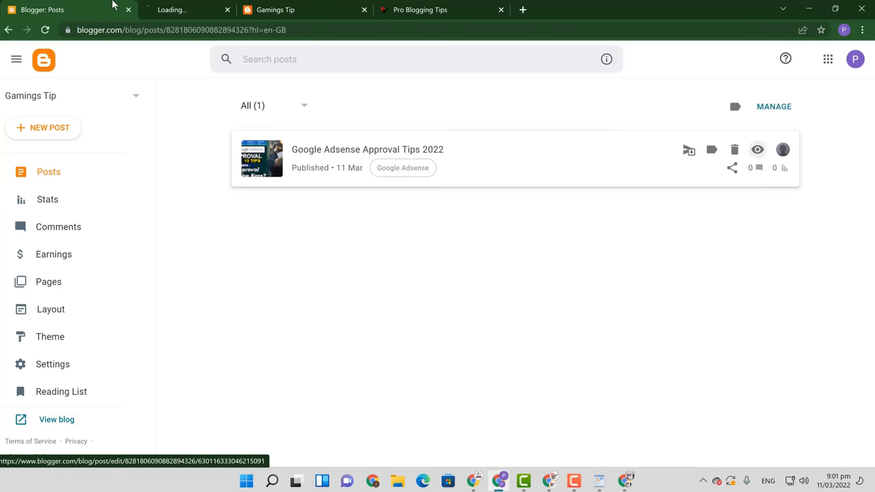
pyautogui.click(200, 7)
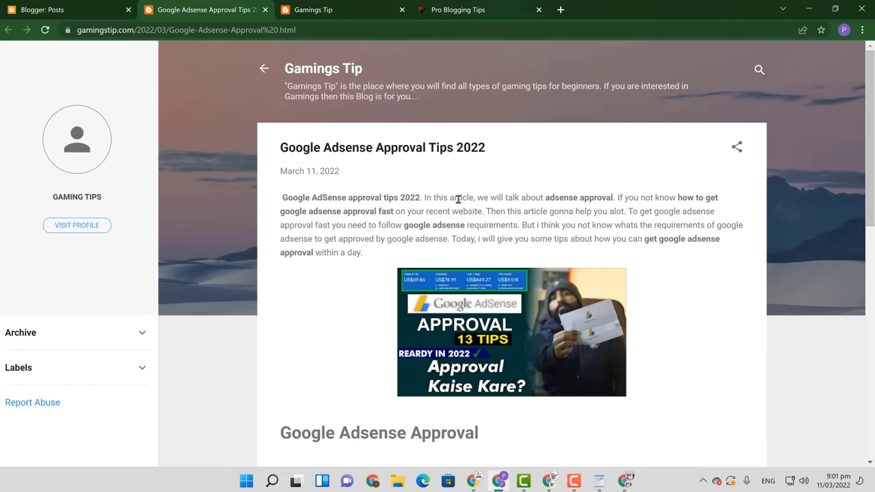
# - Look over the live post's layout and compare it with the Pro Blogging Tips home page
pyautogui.moveTo(869, 109); pyautogui.dragTo(554, 5)
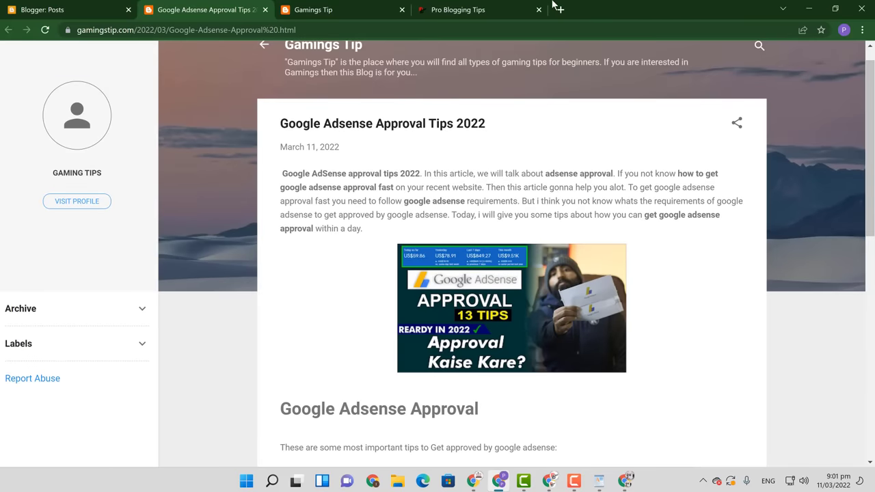
pyautogui.click(500, 5)
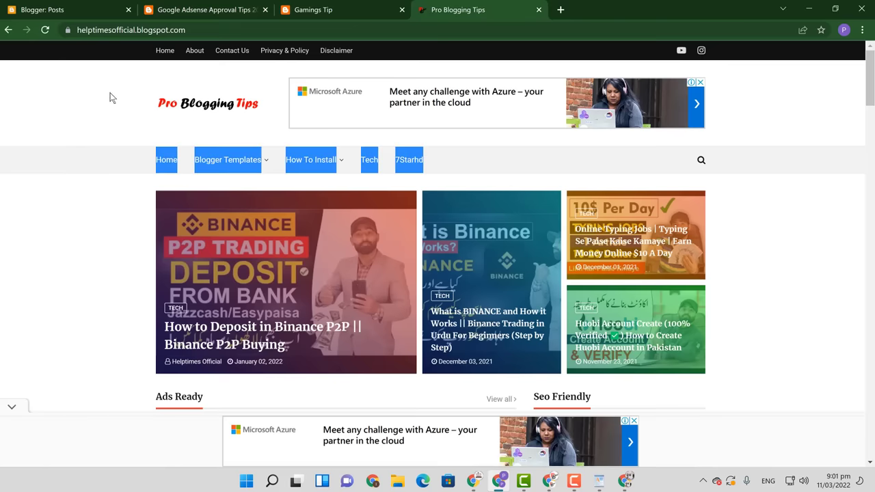
pyautogui.moveTo(870, 82); pyautogui.dragTo(872, 114)
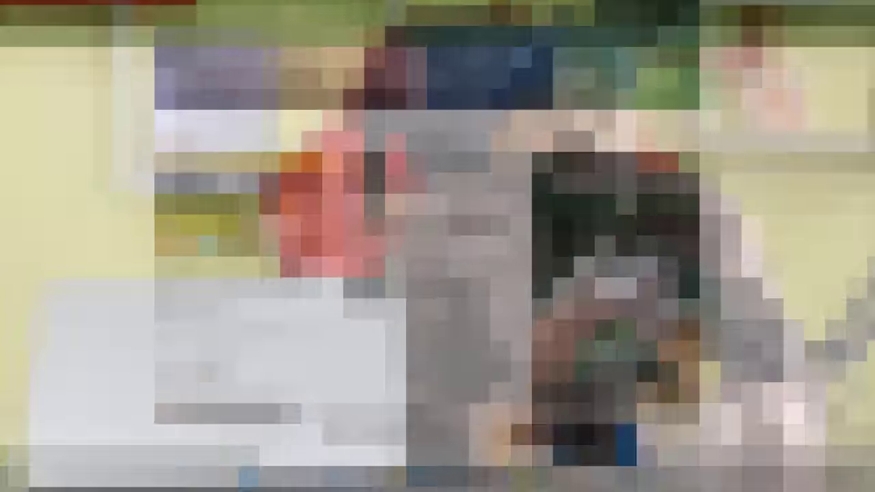
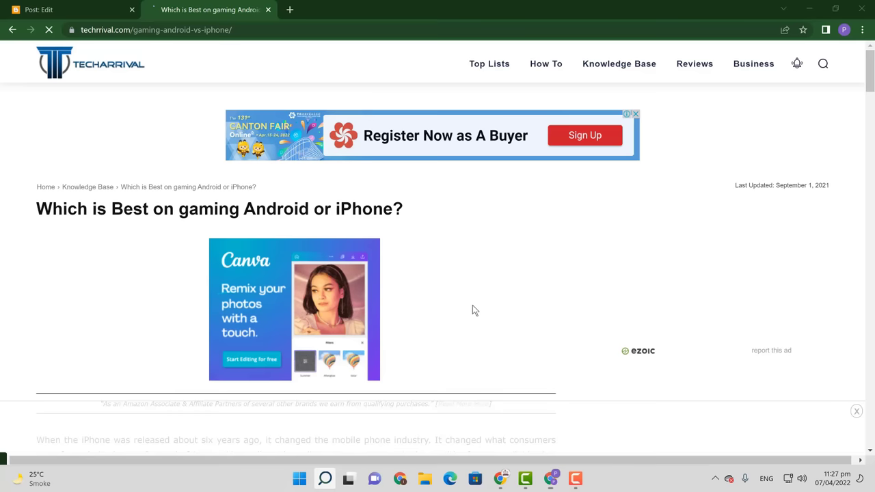
# - Open WordPad and paste in the body text of the techrrival.com article, from its opening paragraph through the paragraph on other developers' views
pyautogui.press('super+s')
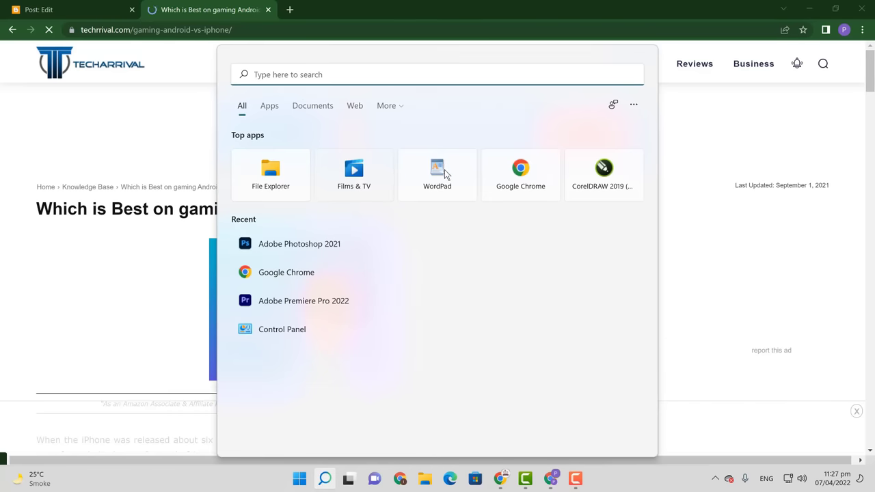
pyautogui.click(441, 181)
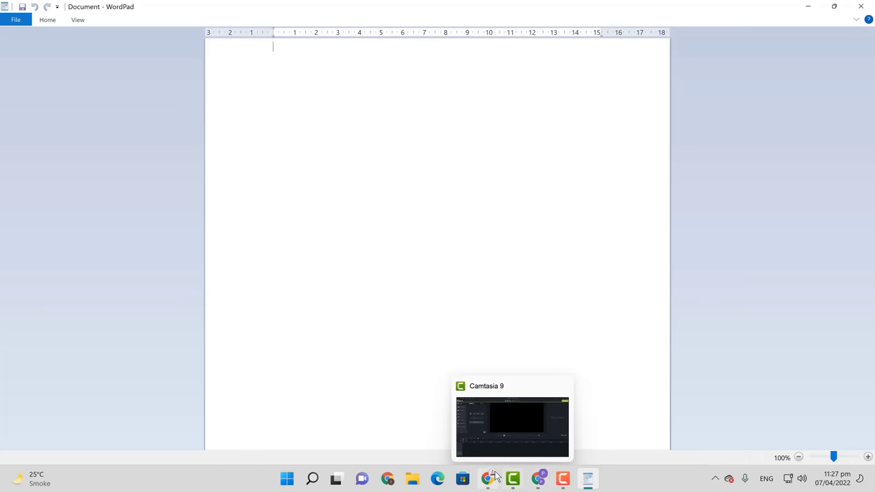
pyautogui.click(539, 478)
pyautogui.scroll(-3, 410, 260)
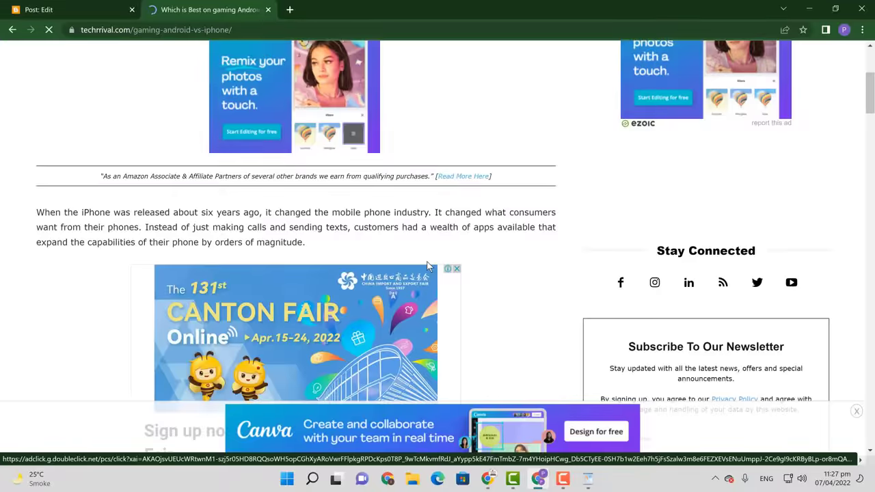
pyautogui.scroll(-3, 427, 265)
pyautogui.scroll(3, 130, 221)
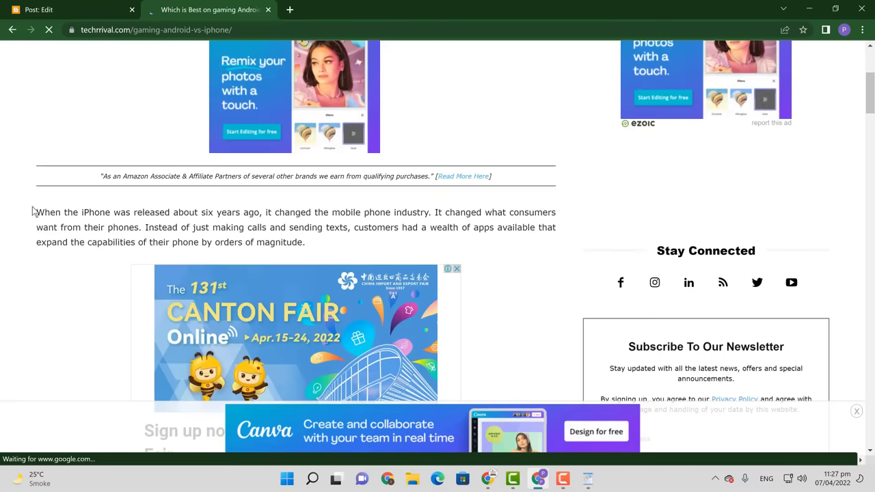
pyautogui.moveTo(118, 227); pyautogui.dragTo(333, 432)
pyautogui.hotkey('alt', 'Tab')
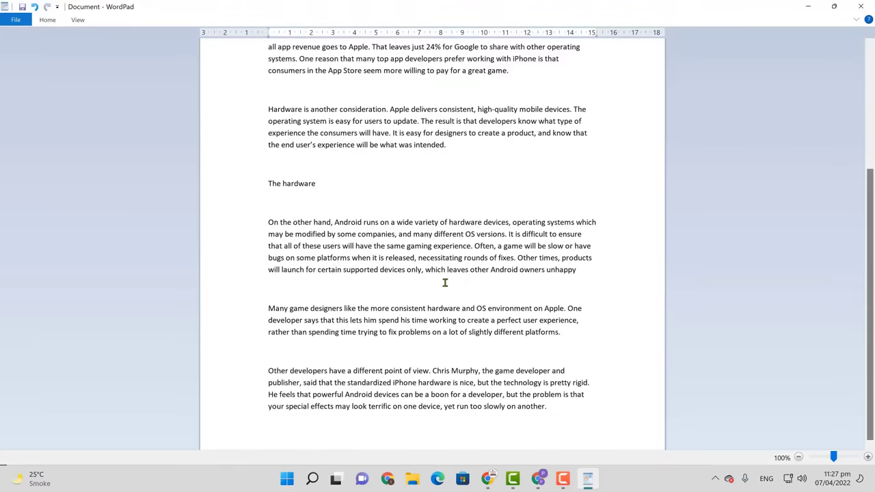
pyautogui.scroll(5, 430, 267)
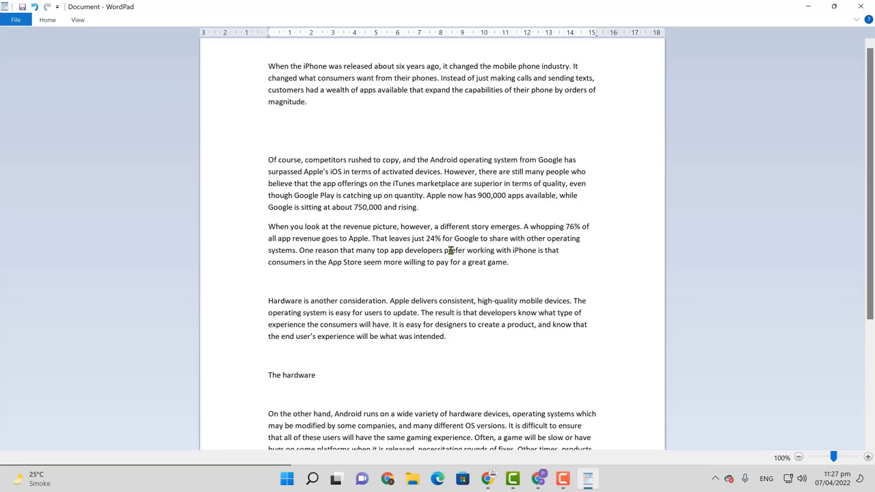
# - Copy the entire article text from the WordPad document
pyautogui.hotkey('ctrl', 'a')
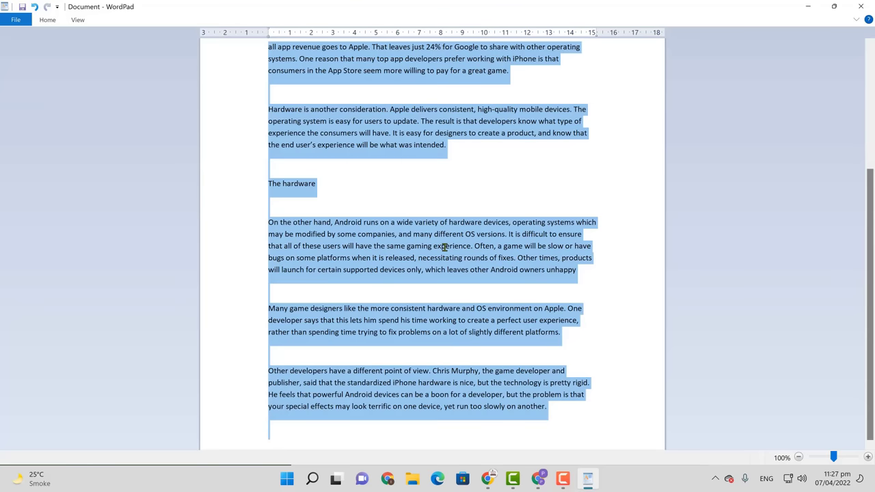
pyautogui.scroll(5, 397, 225)
pyautogui.rightClick(344, 195)
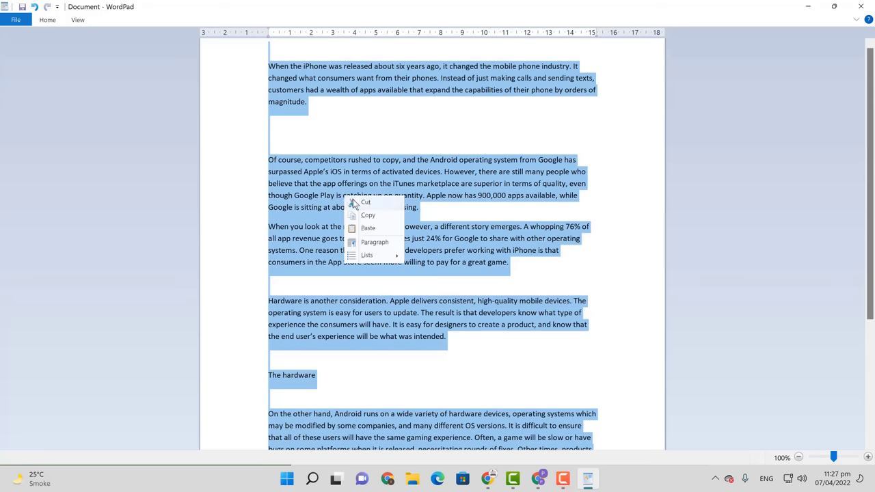
pyautogui.click(364, 216)
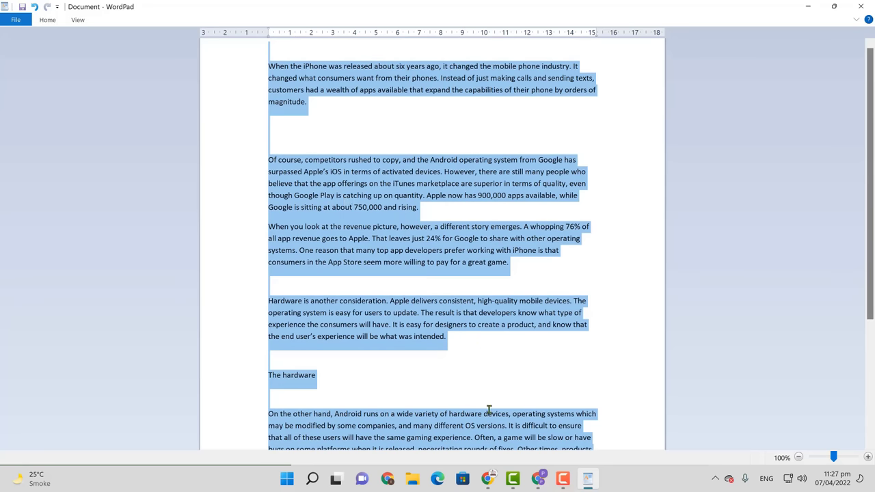
# - Switch to Chrome, search Google for "spin bot" in a new tab and open the spinbot.com result
pyautogui.click(530, 481)
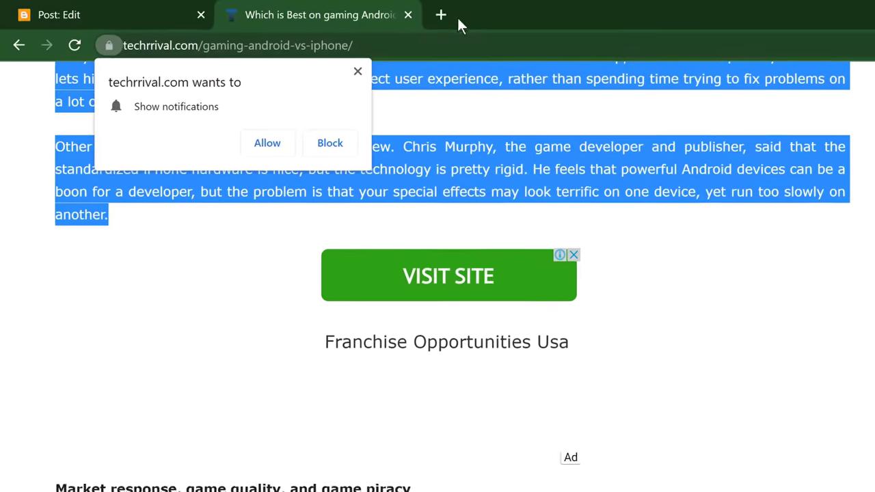
pyautogui.click(443, 15)
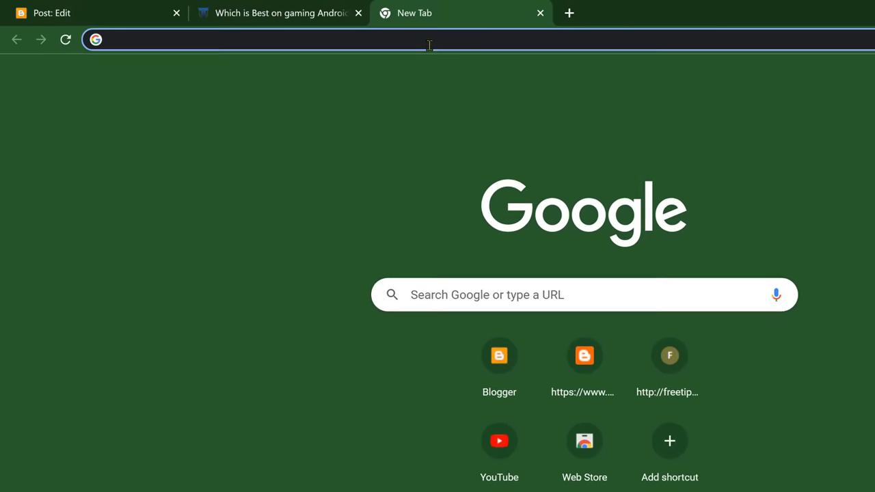
pyautogui.click(465, 294)
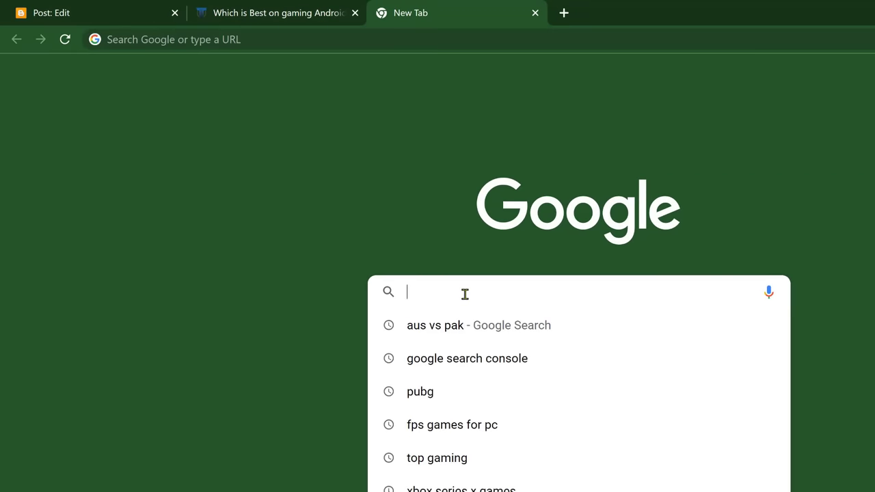
pyautogui.write('spin bot')
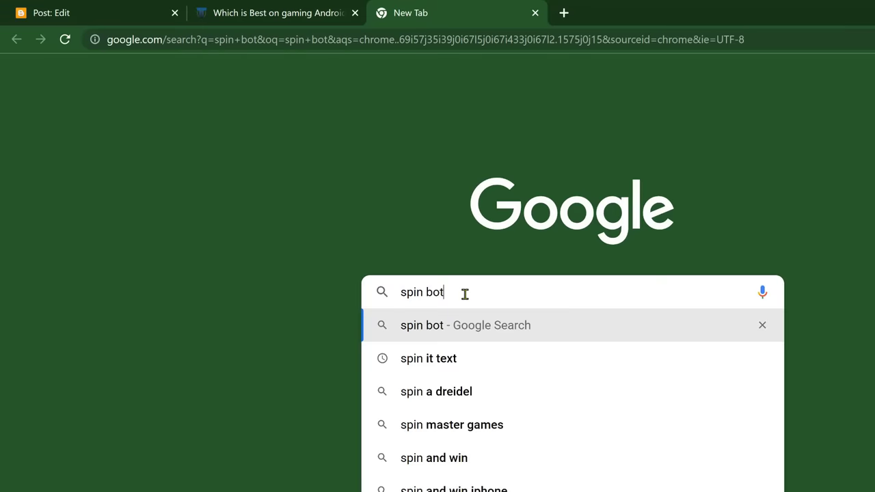
pyautogui.press('Return')
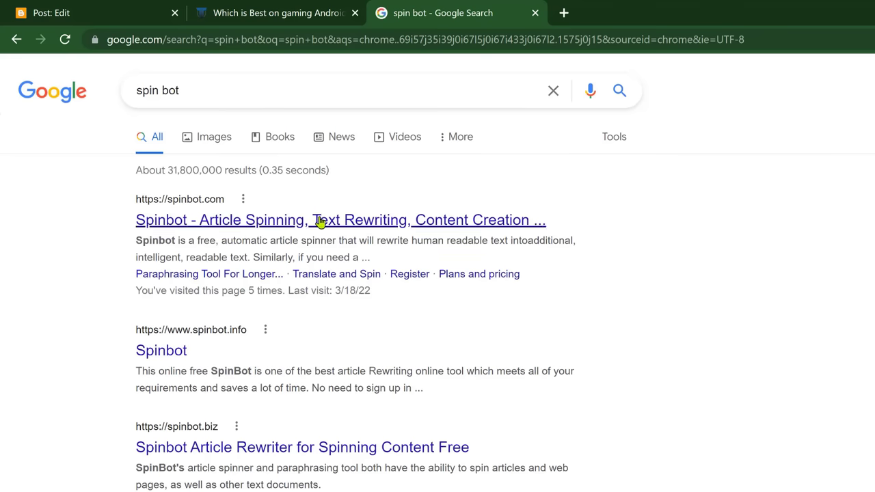
pyautogui.click(251, 220)
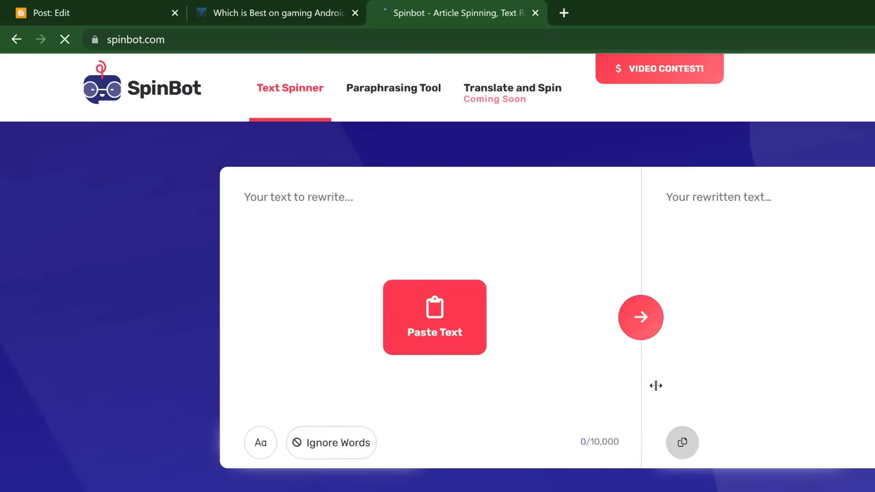
# - Paste the copied article into Spinbot's source text, block the site's clipboard access request and spin the text
pyautogui.click(387, 219)
pyautogui.hotkey('ctrl', 'v')
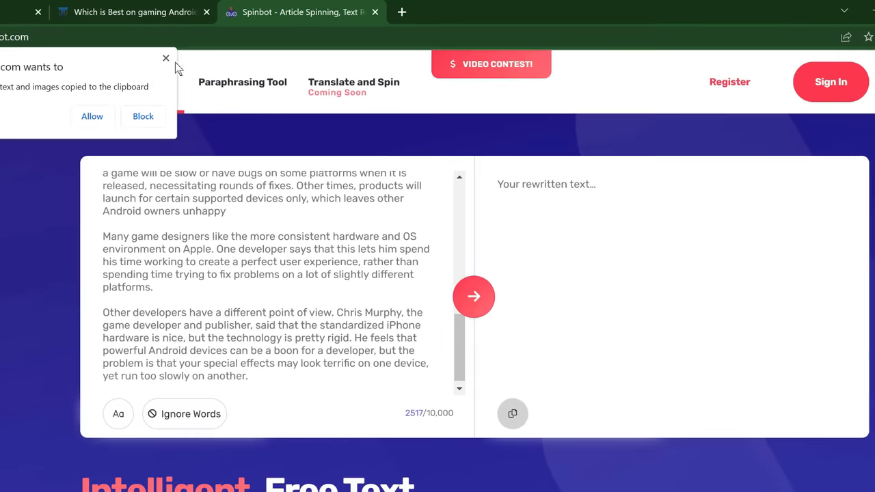
pyautogui.click(242, 112)
pyautogui.click(528, 115)
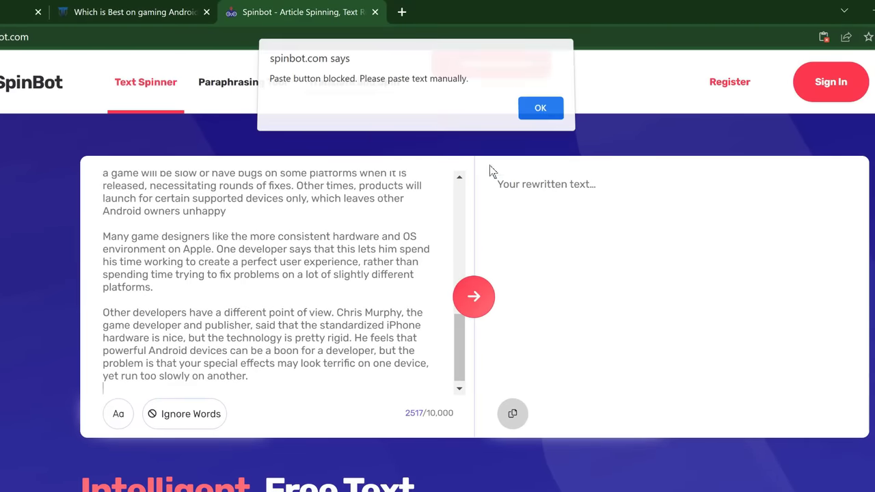
pyautogui.click(480, 301)
pyautogui.moveTo(342, 442); pyautogui.dragTo(434, 444)
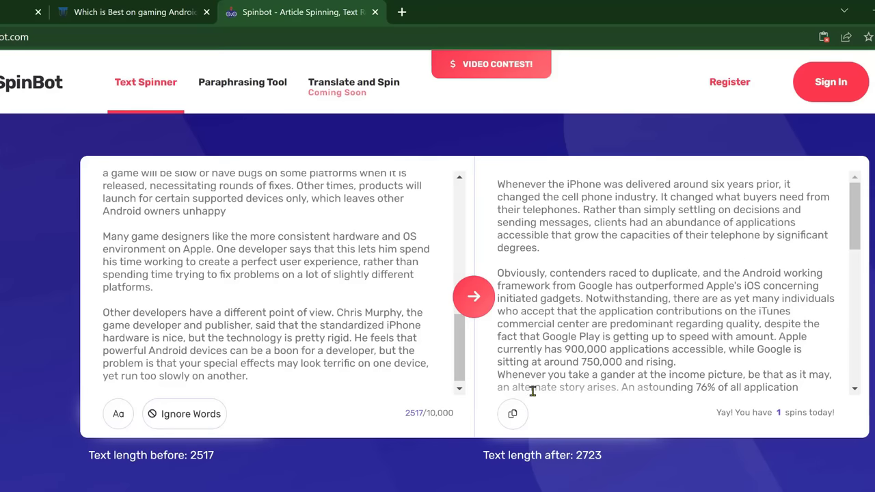
# - Copy Spinbot's rewritten text and replace the original article in the WordPad document with it
pyautogui.click(518, 412)
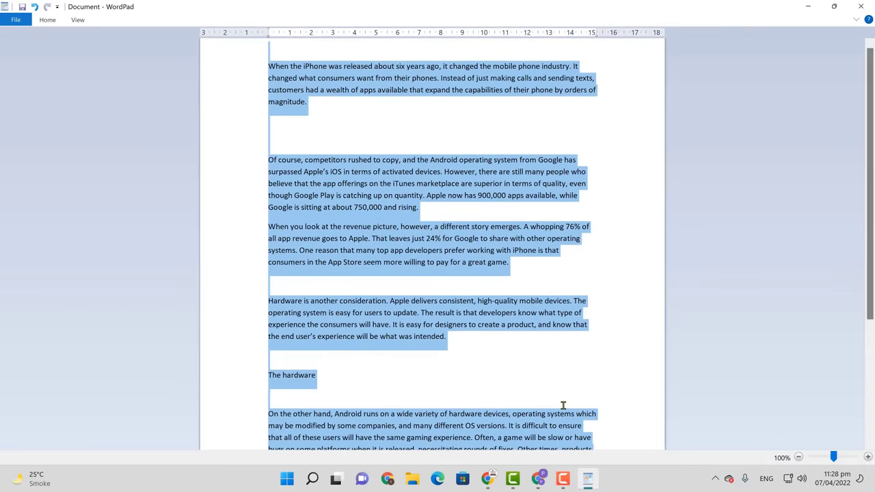
pyautogui.press('Delete')
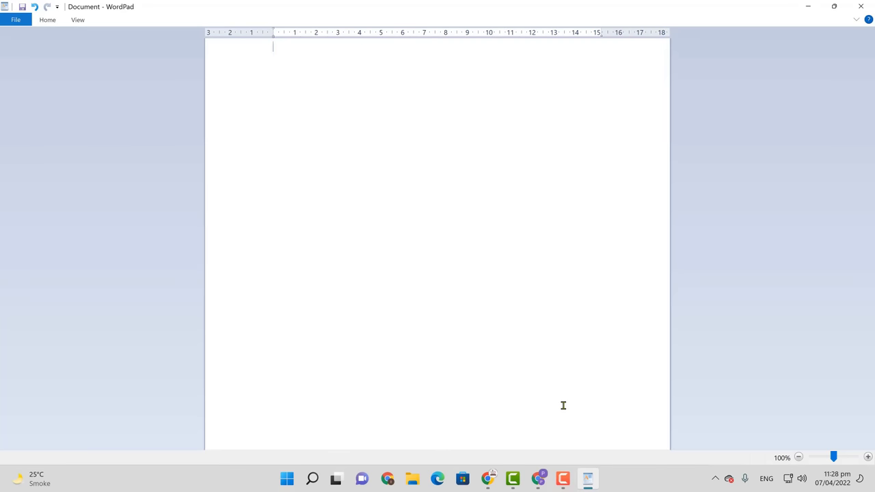
pyautogui.rightClick(424, 206)
pyautogui.click(448, 238)
pyautogui.scroll(5, 523, 262)
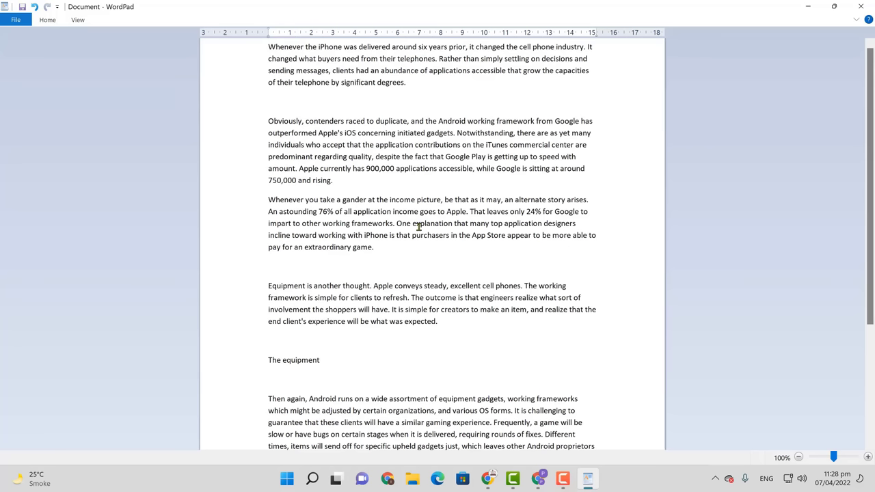
# - Copy the whole rewritten article from the WordPad document
pyautogui.hotkey('ctrl', 'a')
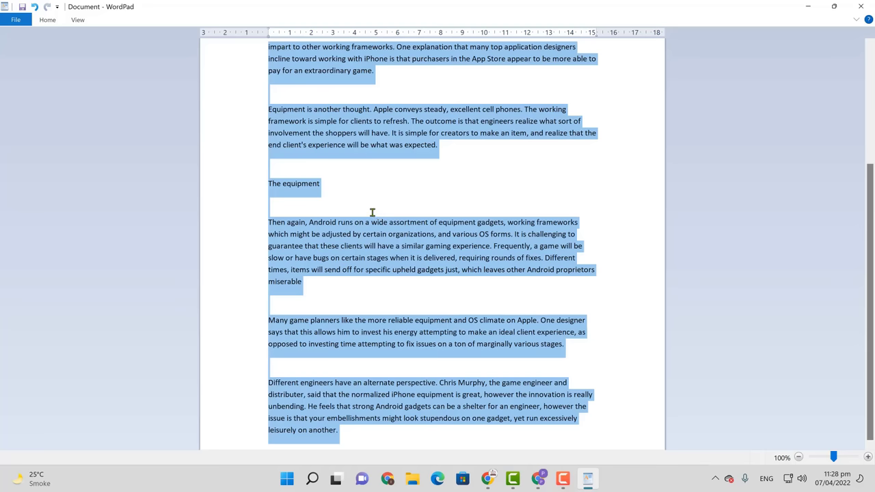
pyautogui.rightClick(356, 234)
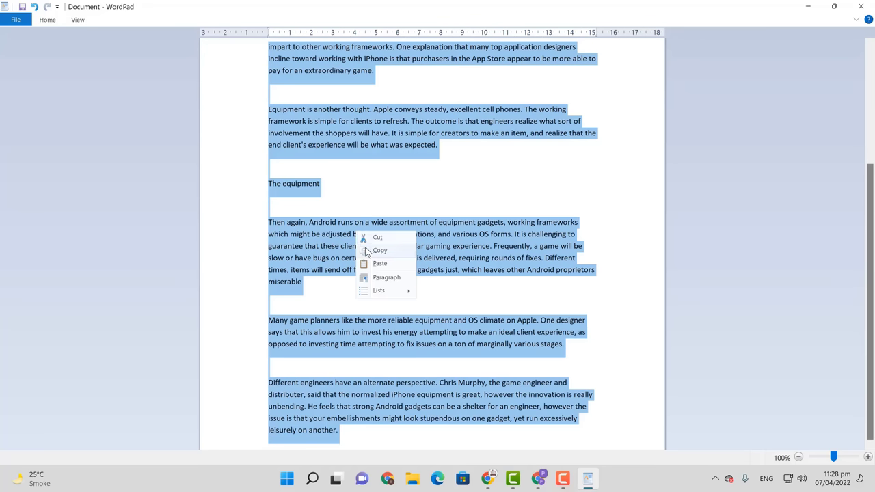
pyautogui.click(369, 250)
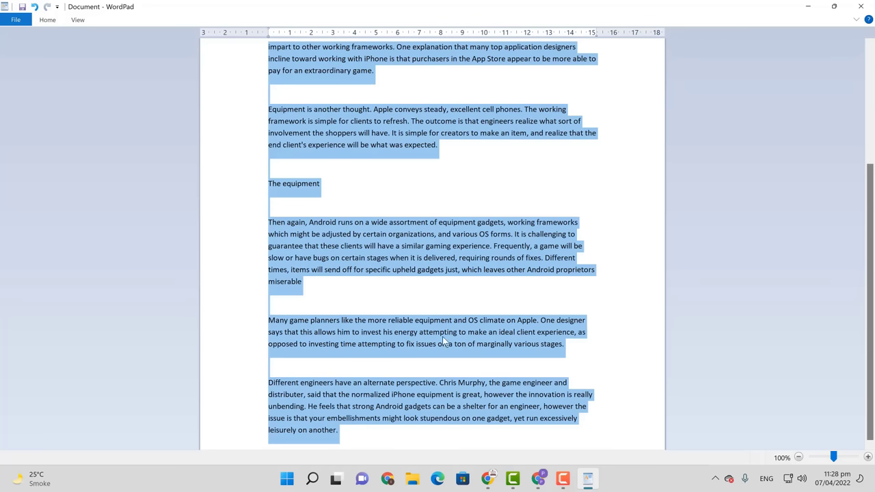
# - Switch to Chrome and search Google for "plagiarism checker" in a new tab
pyautogui.click(539, 482)
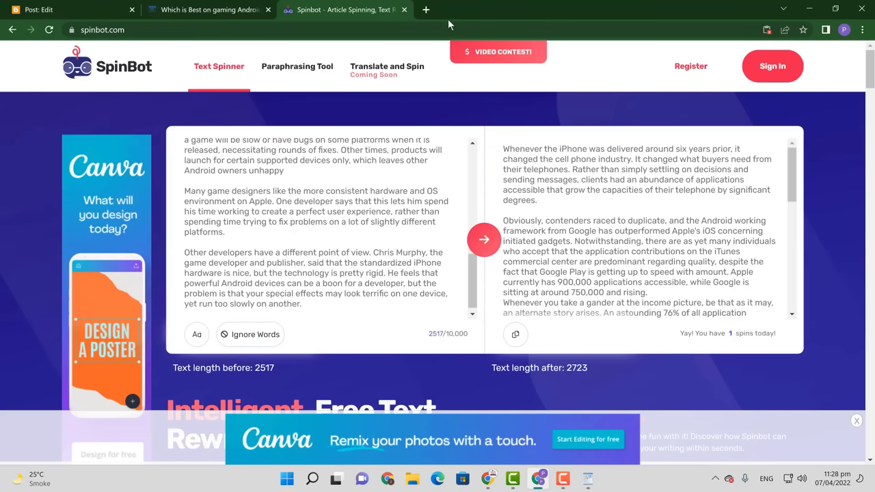
pyautogui.click(426, 10)
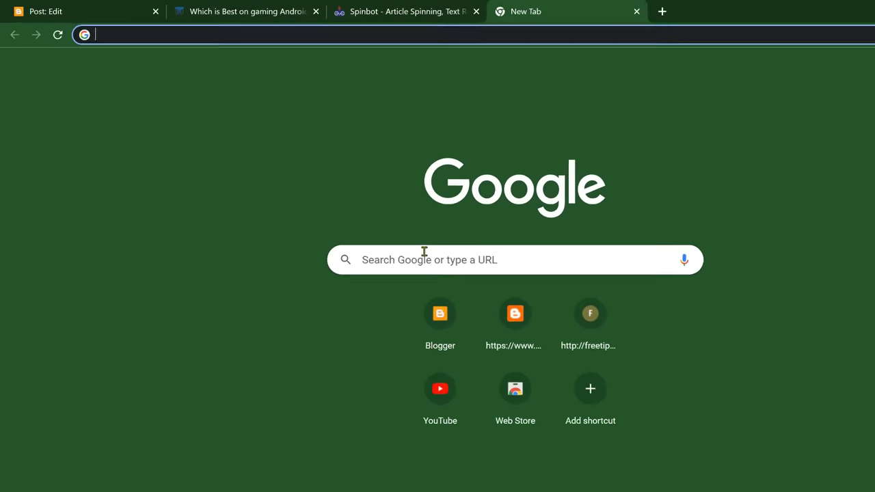
pyautogui.click(360, 214)
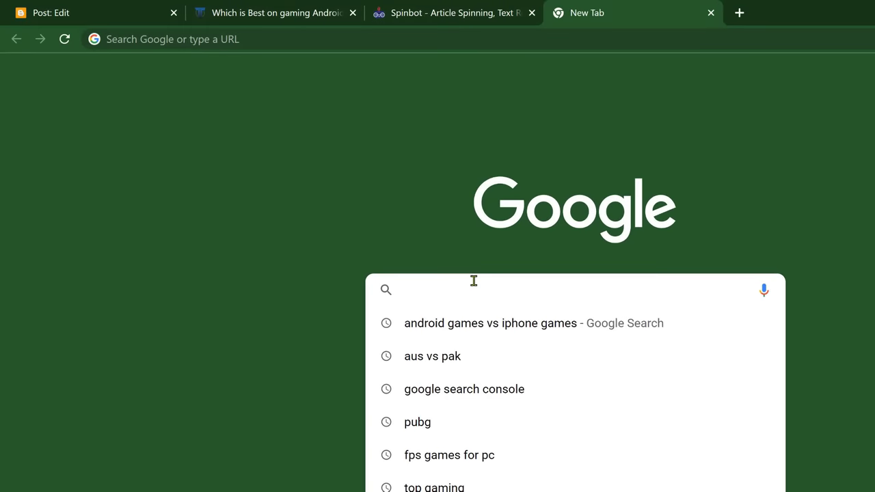
pyautogui.write('pla')
pyautogui.press('Down')
pyautogui.press('Return')
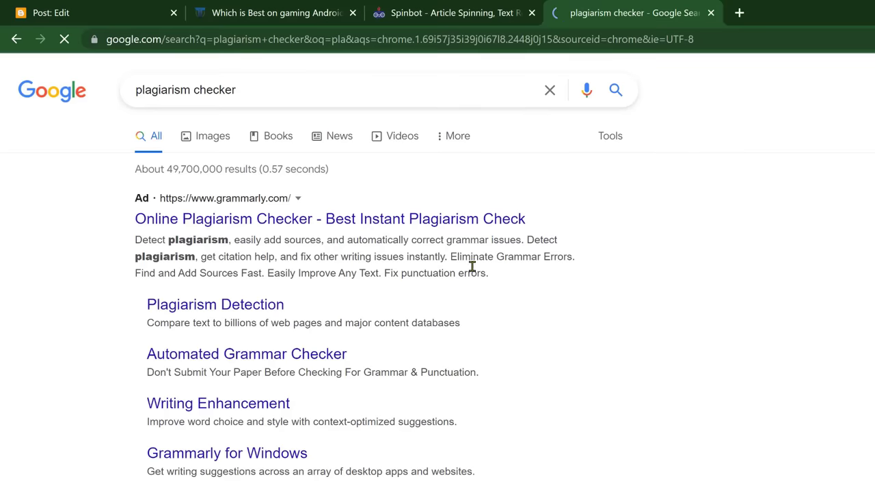
# - Open the smallseotools.com, plagiarismdetector.net and duplichecker.com results in separate new tabs
pyautogui.scroll(-2, 795, 277)
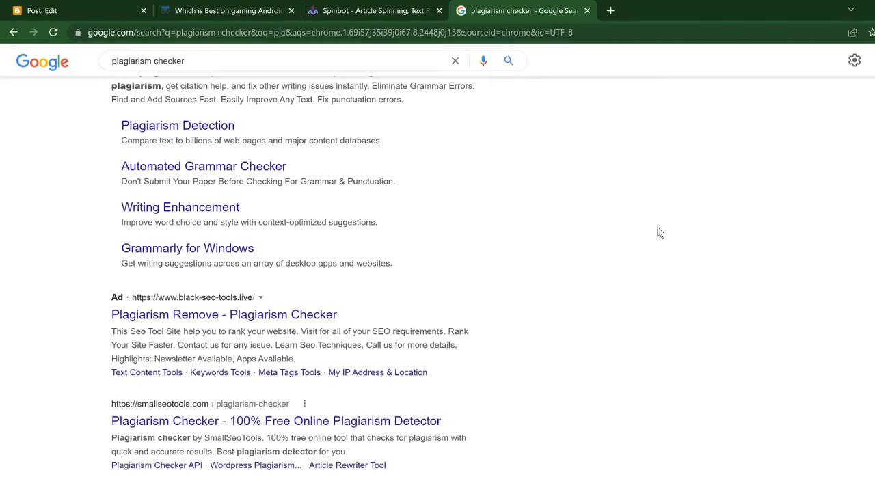
pyautogui.scroll(-2, 657, 232)
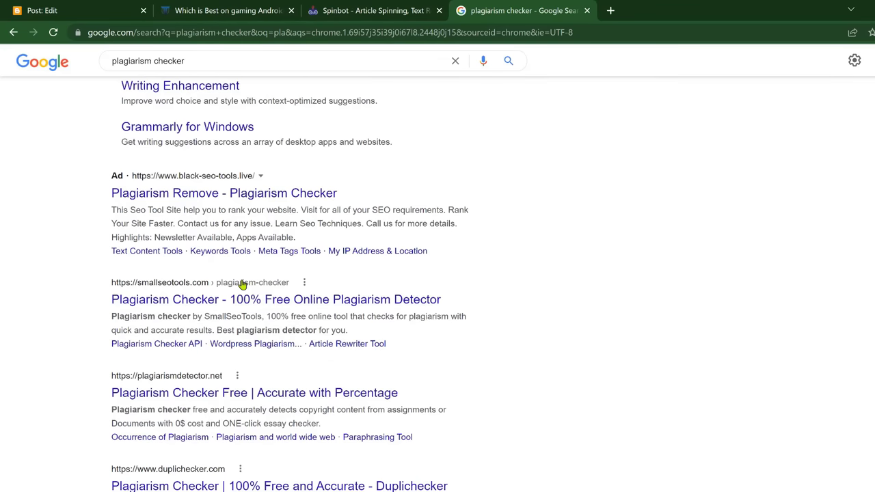
pyautogui.rightClick(203, 308)
pyautogui.click(245, 316)
pyautogui.rightClick(233, 381)
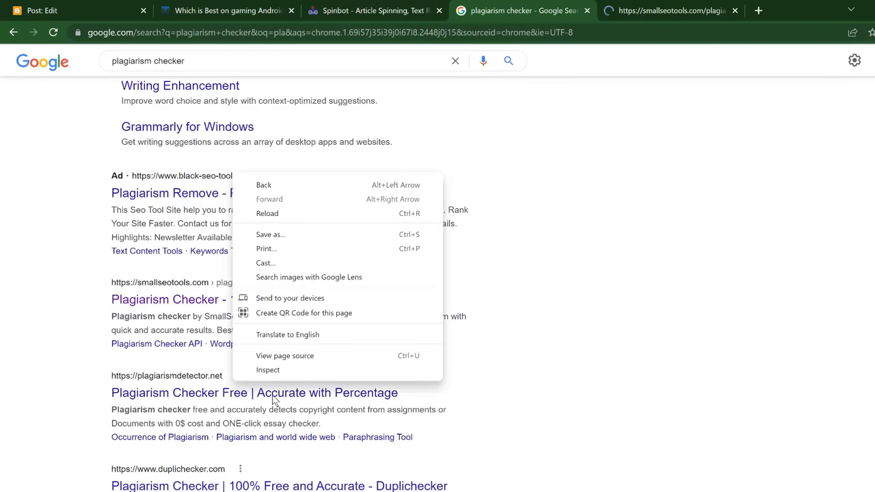
pyautogui.rightClick(253, 389)
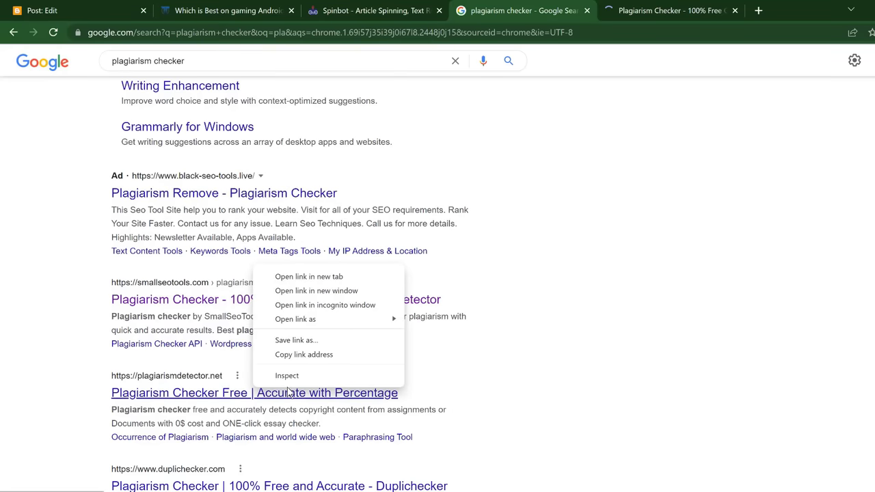
pyautogui.click(305, 281)
pyautogui.rightClick(225, 481)
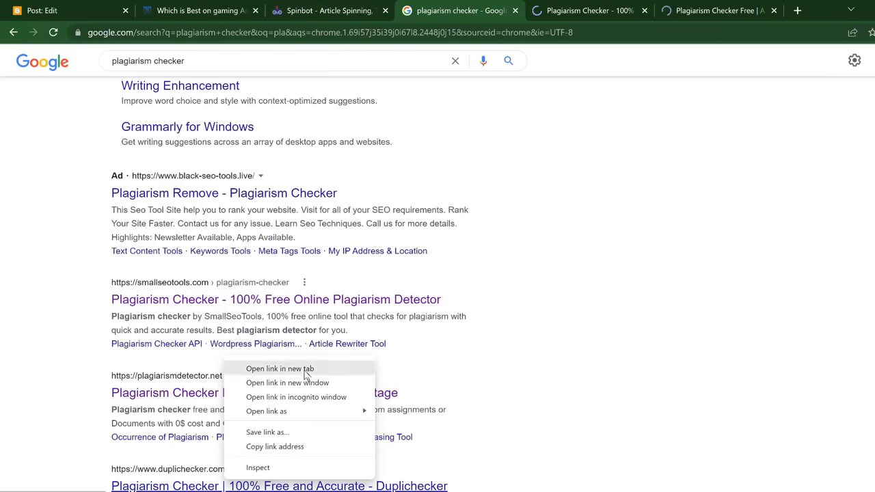
pyautogui.click(310, 370)
# - Paste the rewritten article into the SmallSEOTools plagiarism checker, complete the robot check and run the plagiarism check
pyautogui.click(530, 8)
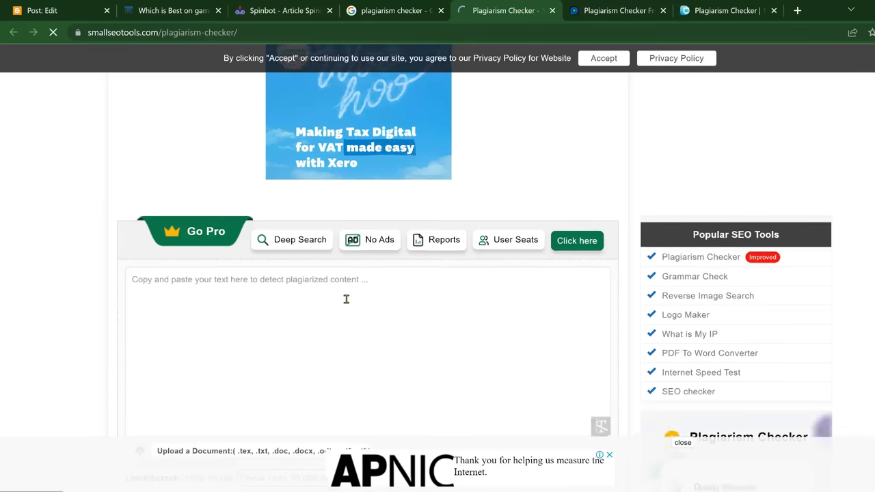
pyautogui.click(346, 299)
pyautogui.hotkey('ctrl', 'v')
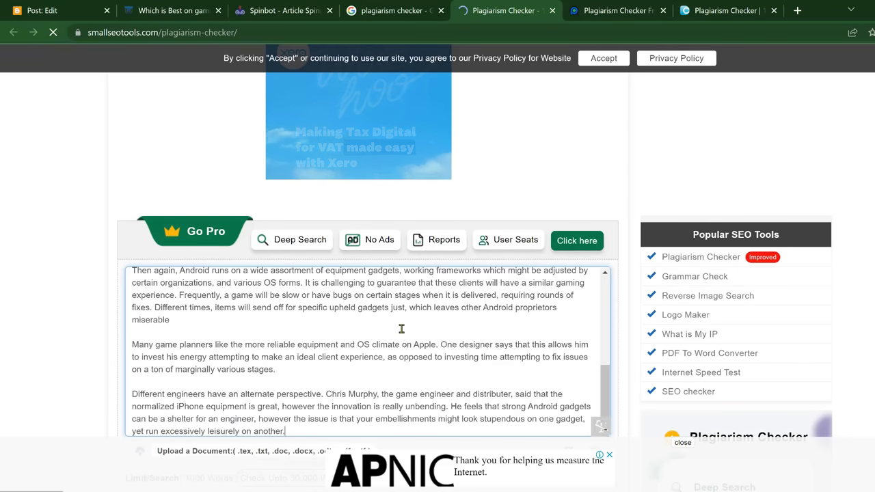
pyautogui.scroll(-2, 872, 103)
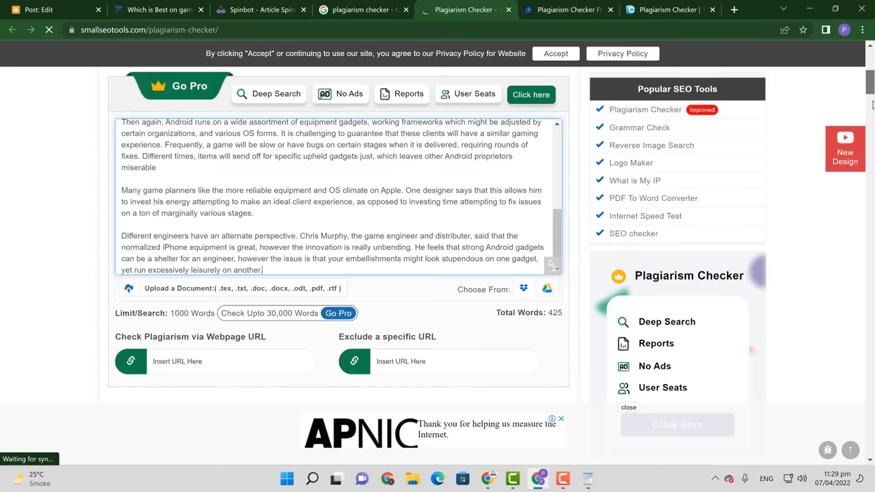
pyautogui.scroll(-3, 872, 104)
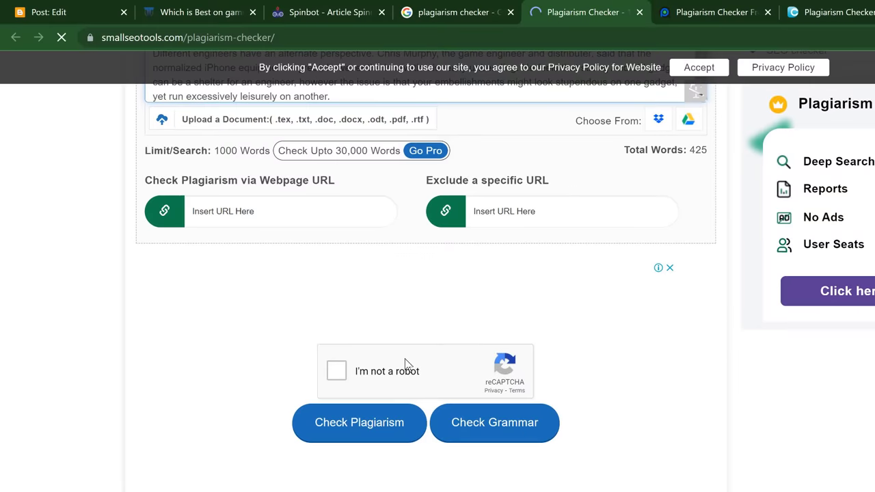
pyautogui.click(336, 370)
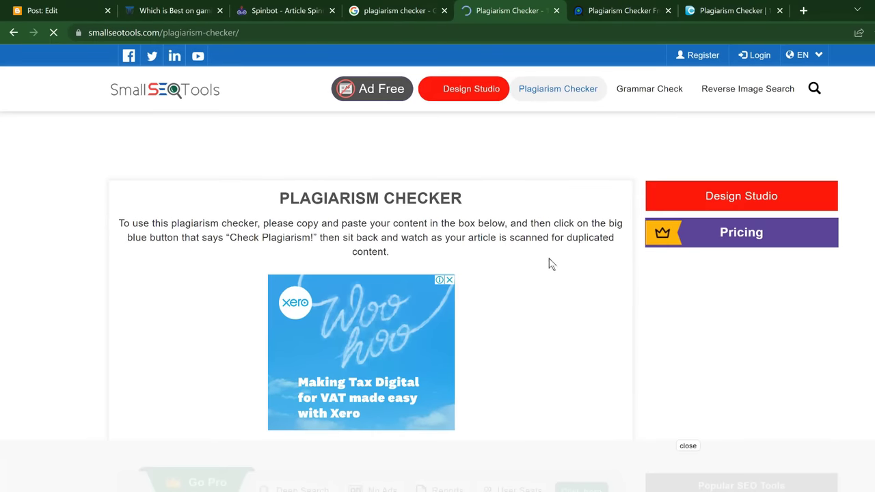
pyautogui.scroll(-3, 548, 258)
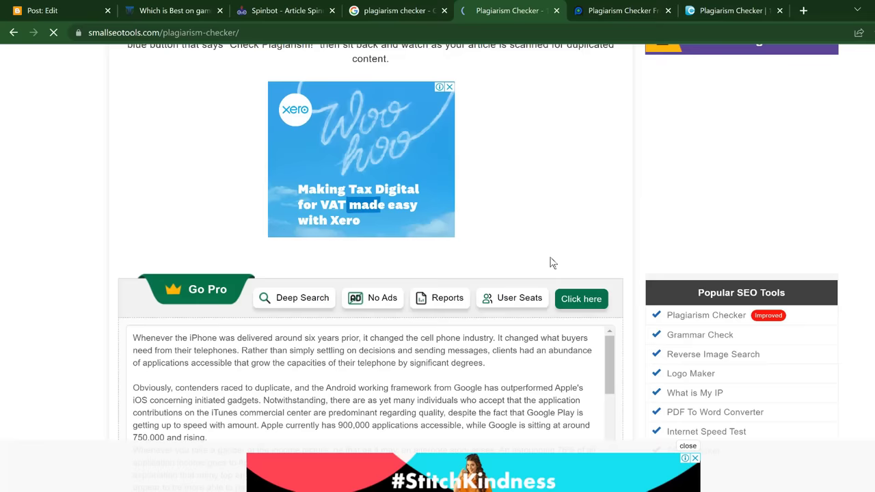
pyautogui.scroll(-5, 438, 273)
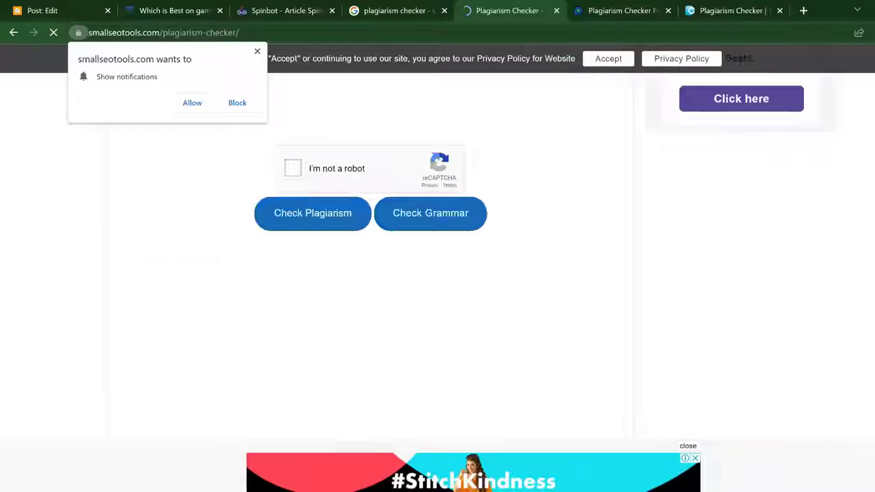
pyautogui.click(312, 212)
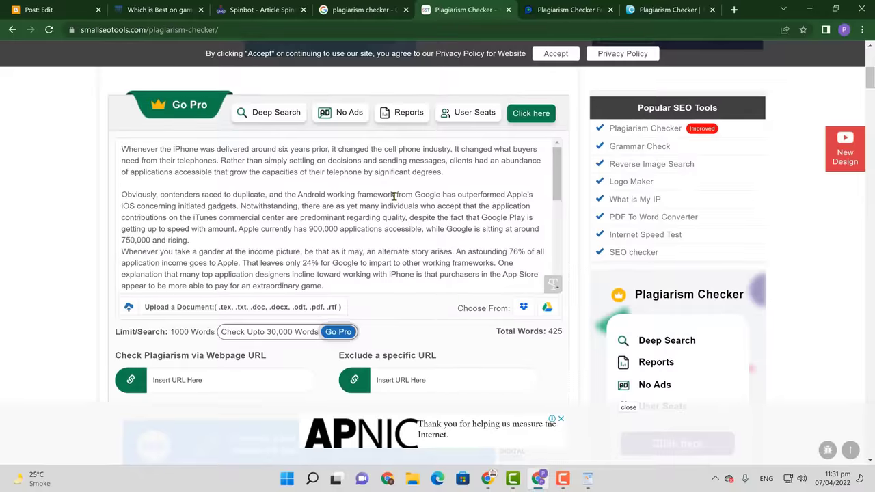
# - Switch to WordPad and copy the selected rewritten article again
pyautogui.click(394, 196)
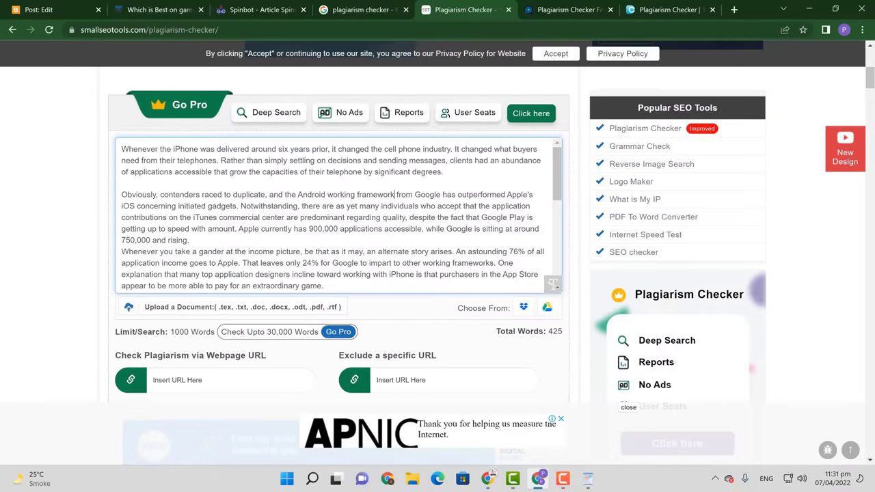
pyautogui.click(584, 482)
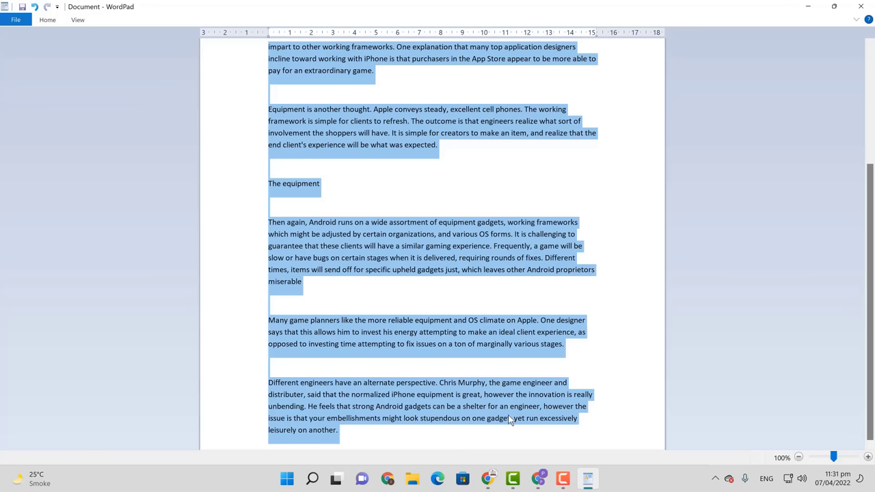
pyautogui.rightClick(393, 268)
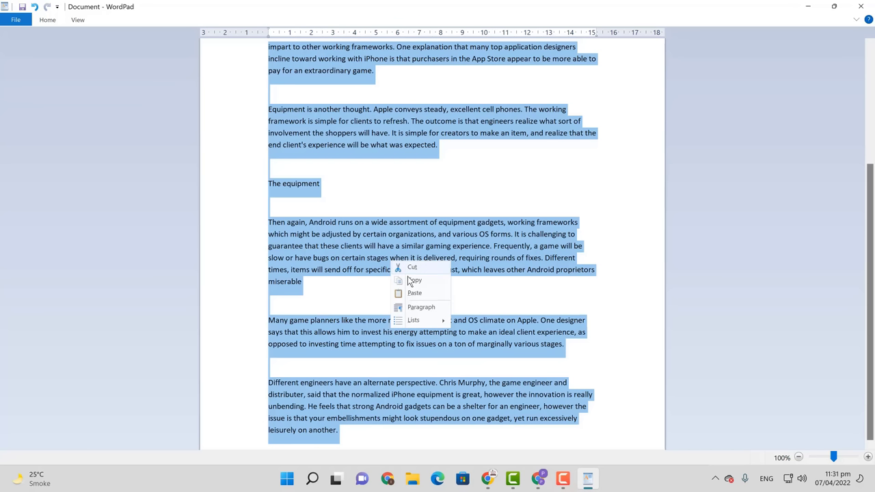
pyautogui.click(414, 281)
# - Return to the Blogger post in Chrome and paste the rewritten article into its empty body
pyautogui.click(537, 478)
pyautogui.hotkey('ctrl', 'v')
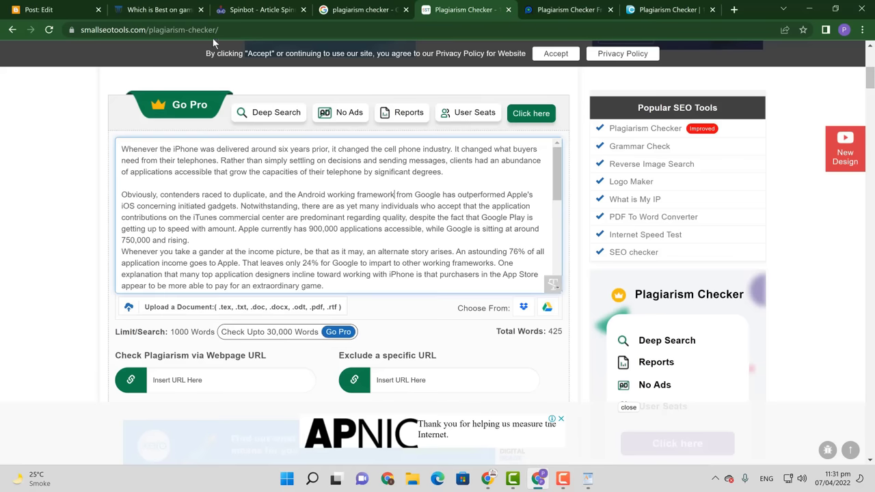
pyautogui.click(71, 7)
pyautogui.click(256, 212)
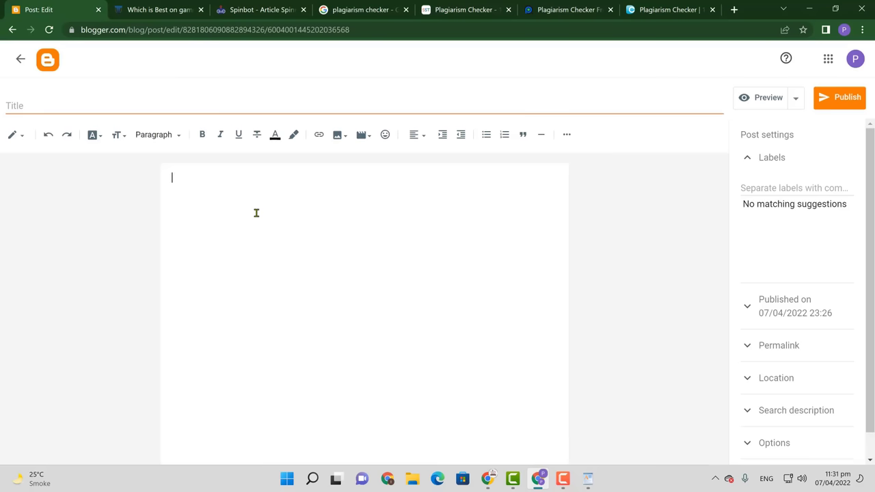
pyautogui.hotkey('ctrl', 'v')
pyautogui.scroll(4, 287, 253)
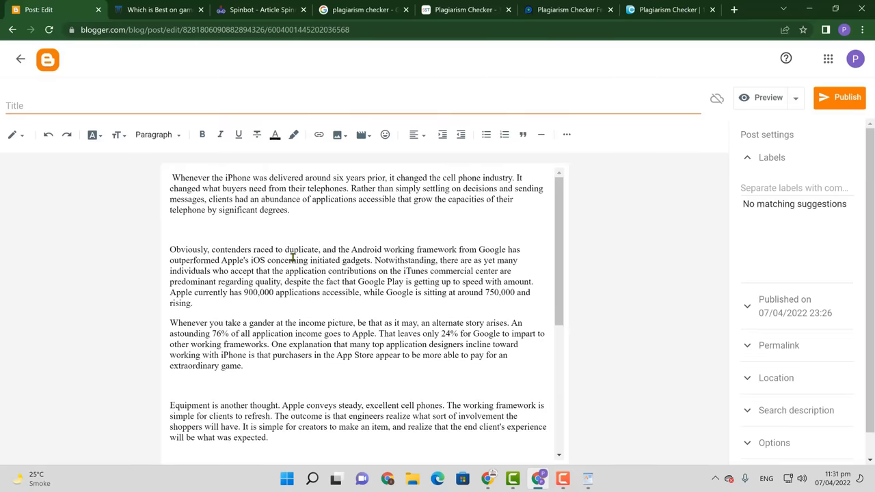
# - Title the post "Android Games vs iPhone Games | Which are Best", reusing the phrase from the earlier Google search
pyautogui.click(188, 105)
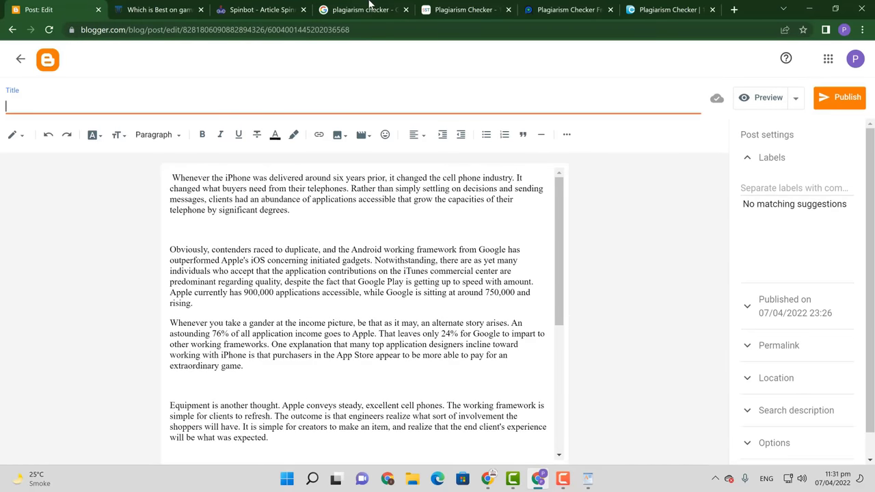
pyautogui.click(188, 6)
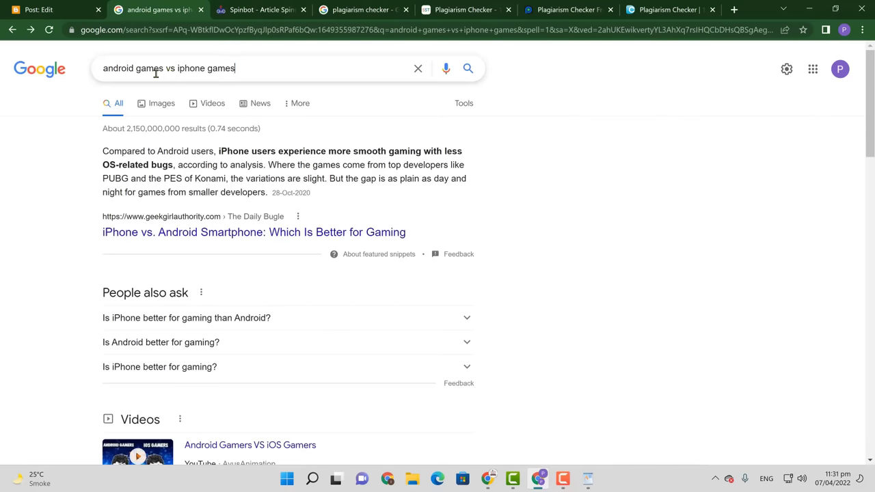
pyautogui.tripleClick(152, 69)
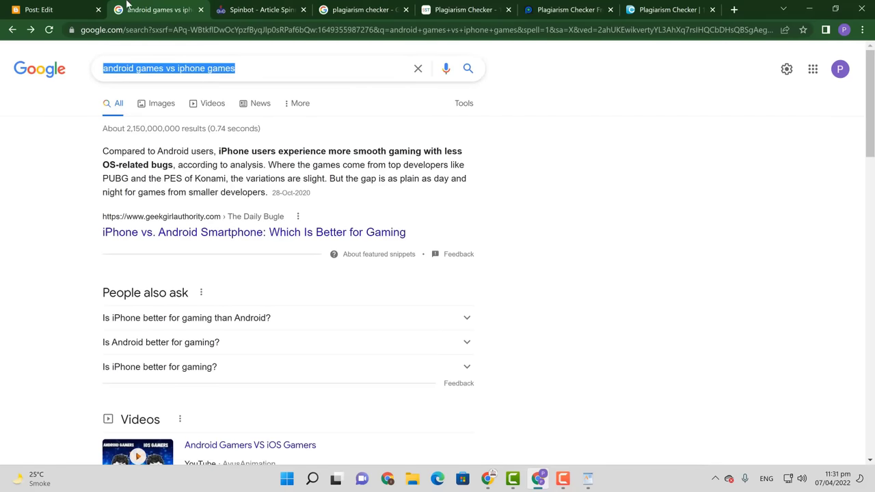
pyautogui.click(88, 7)
pyautogui.hotkey('ctrl', 'v')
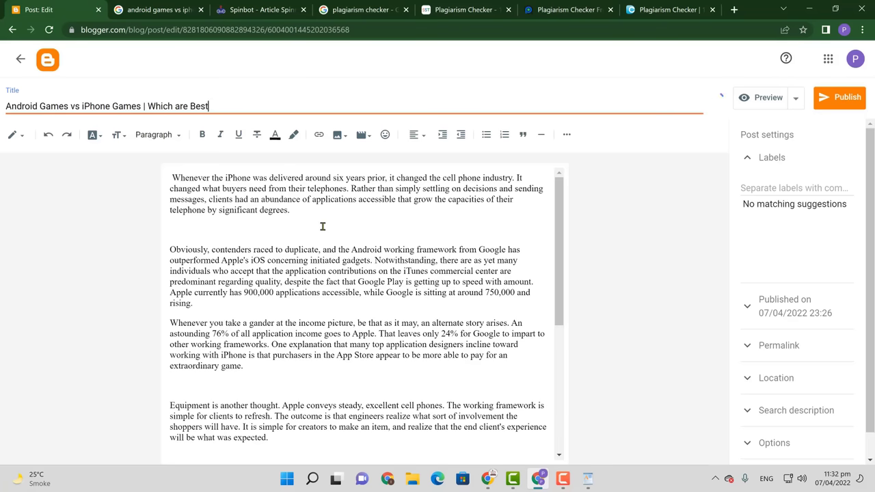
# - Format the line "The equipment" in the post body as a sub-heading
pyautogui.scroll(-3, 323, 226)
pyautogui.keyDown('shift'); pyautogui.click(172, 234); pyautogui.keyUp('shift')
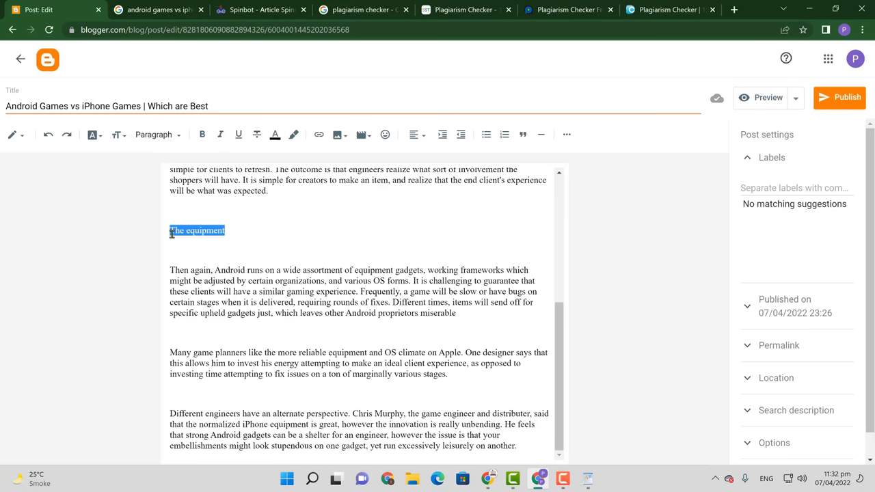
pyautogui.click(170, 140)
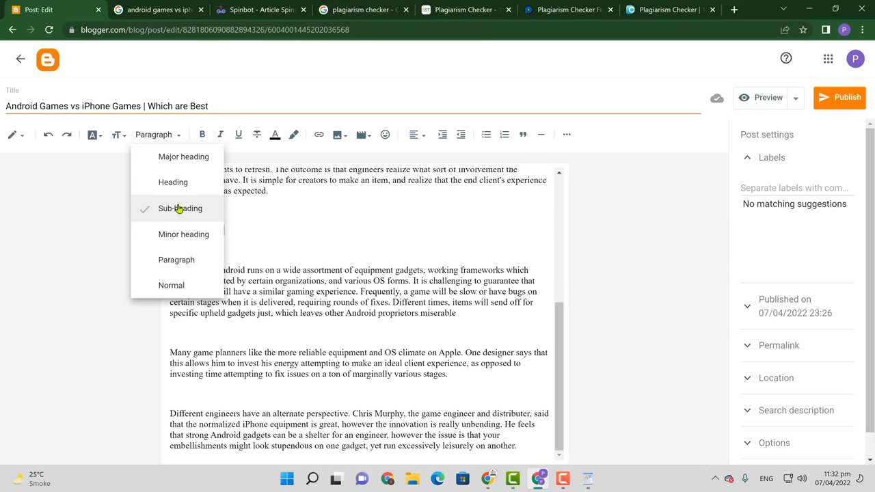
pyautogui.click(225, 234)
# - Copy "Android Games vs iPhone Games" from the title into the blank line below the first paragraph and format it as a major heading
pyautogui.scroll(3, 255, 272)
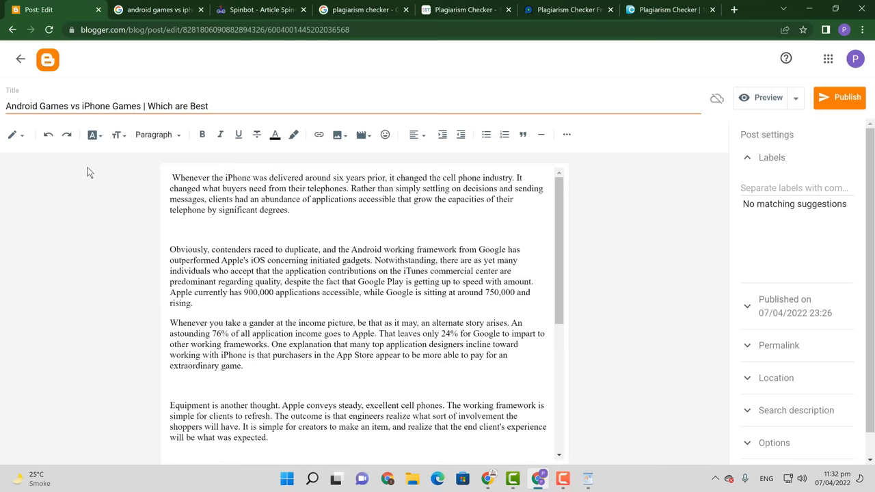
pyautogui.moveTo(141, 106); pyautogui.dragTo(6, 107)
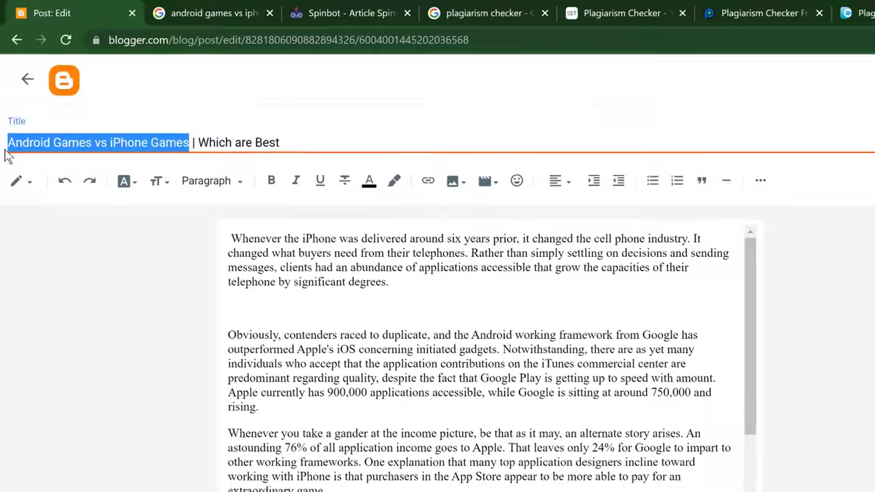
pyautogui.click(288, 315)
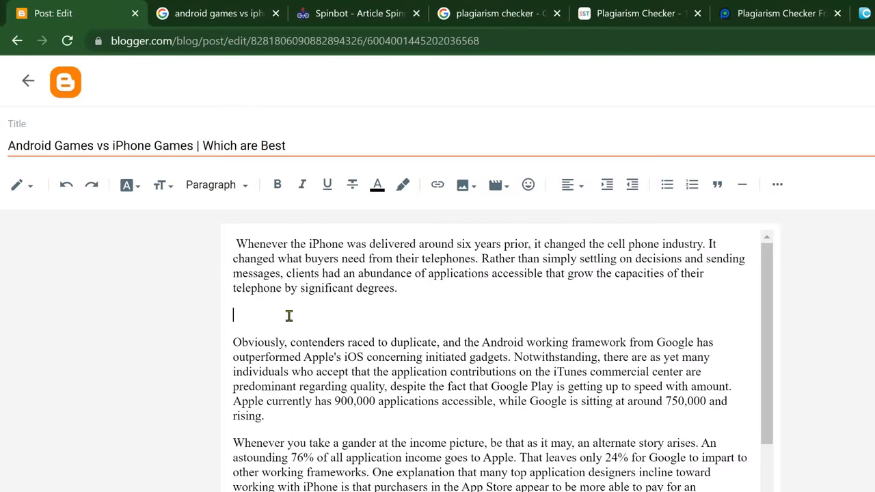
pyautogui.hotkey('ctrl', 'v')
pyautogui.moveTo(414, 311); pyautogui.dragTo(226, 328)
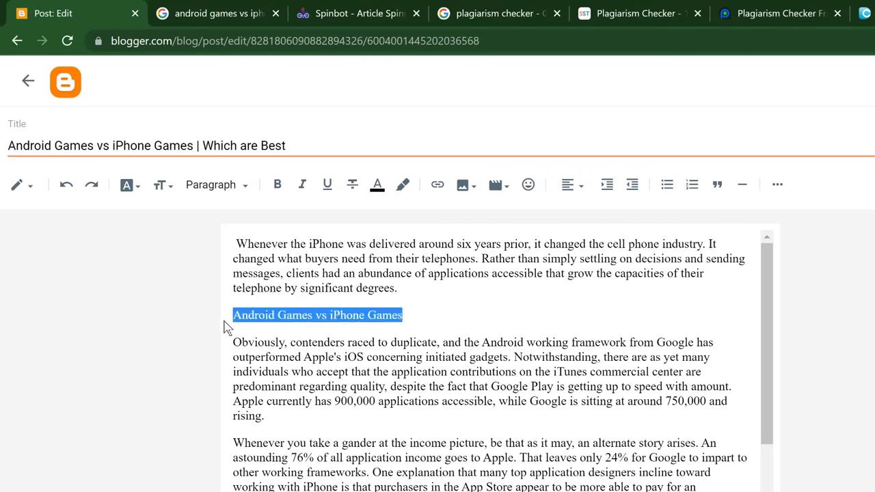
pyautogui.click(235, 195)
pyautogui.click(259, 213)
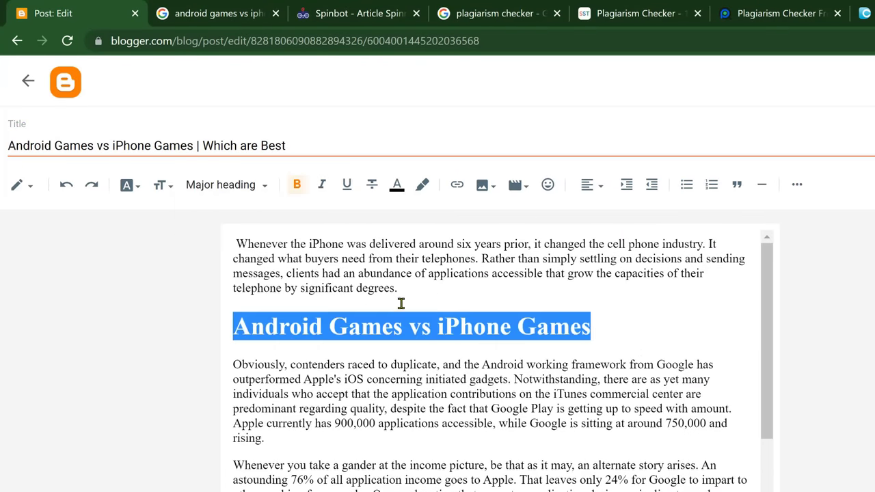
pyautogui.click(496, 365)
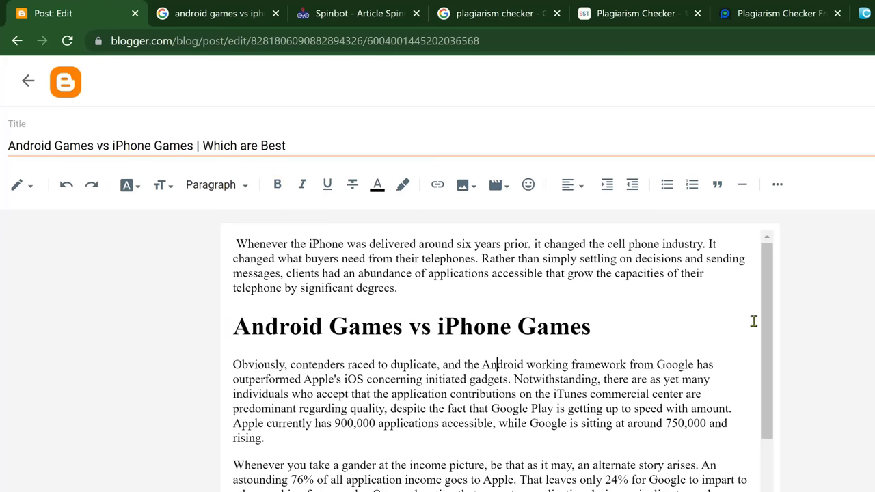
# - Insert the image Android-vs-iOS-1.jpg from the computer on a new line below the "Android Games vs iPhone Games" heading
pyautogui.scroll(-10, 766, 315)
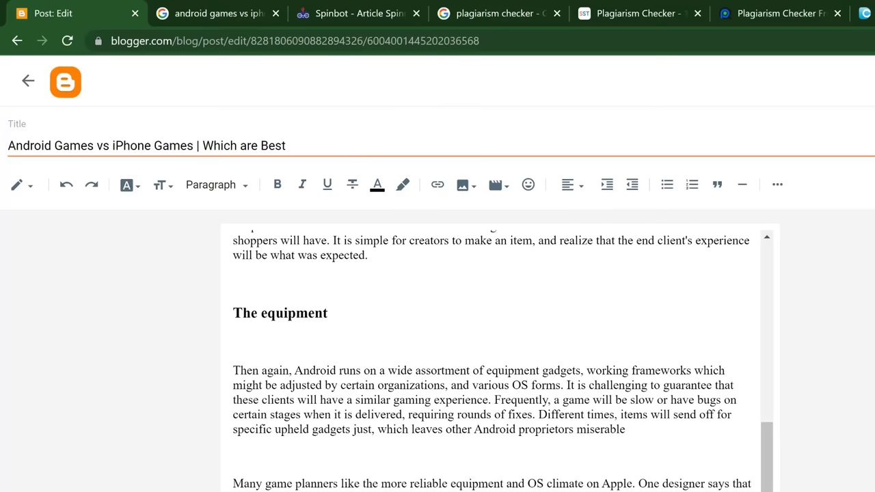
pyautogui.scroll(10, 786, 254)
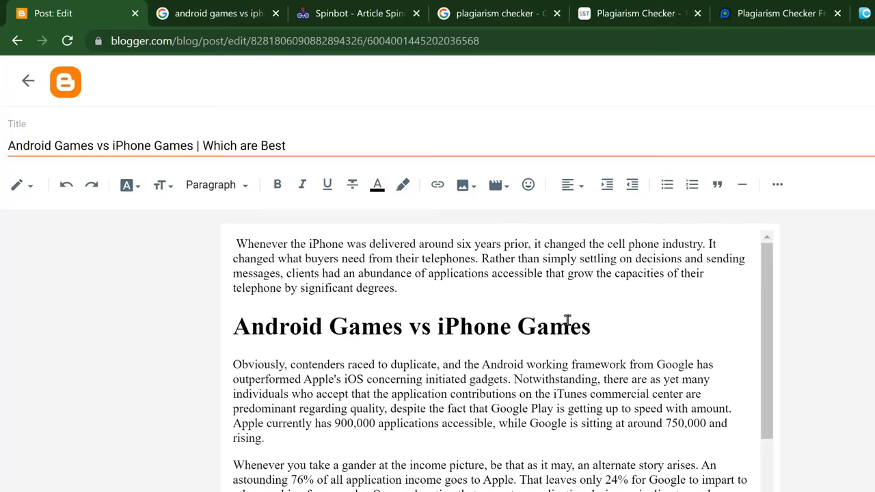
pyautogui.click(590, 326)
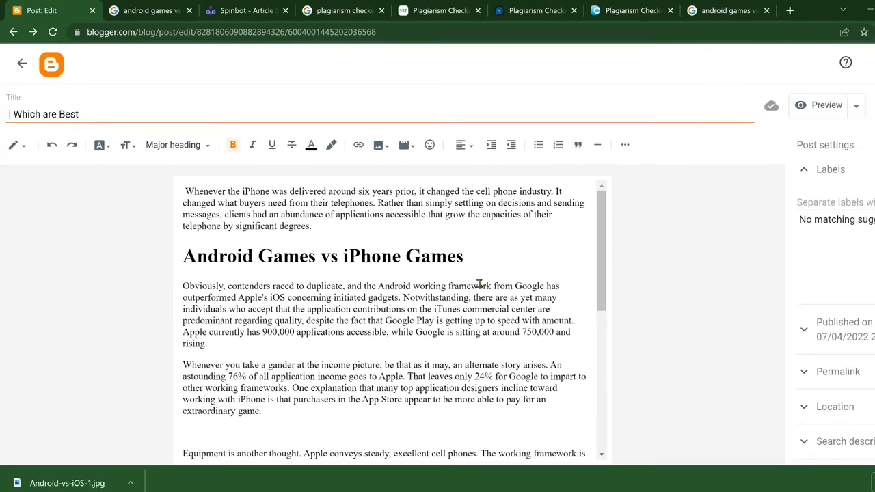
pyautogui.press('Return')
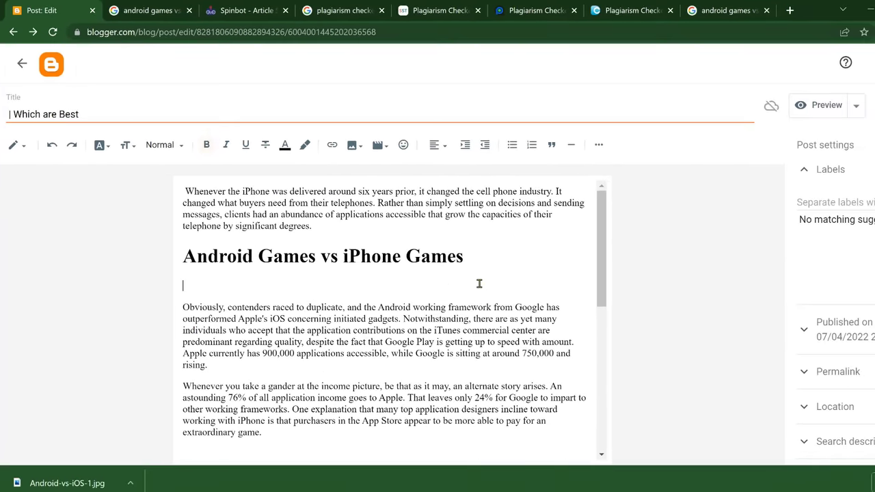
pyautogui.click(355, 146)
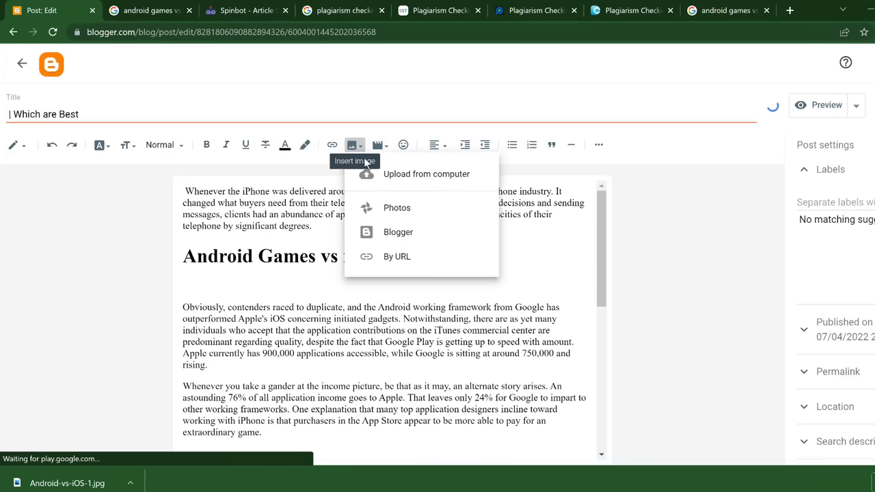
pyautogui.click(373, 177)
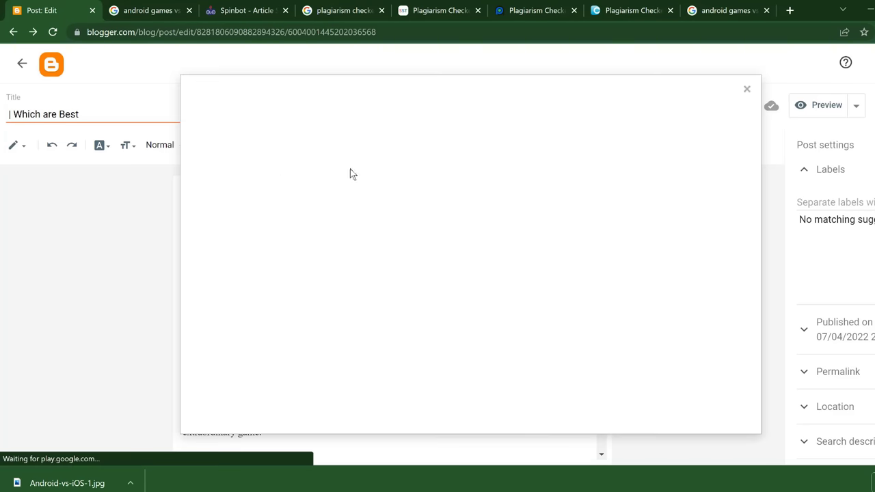
pyautogui.click(224, 158)
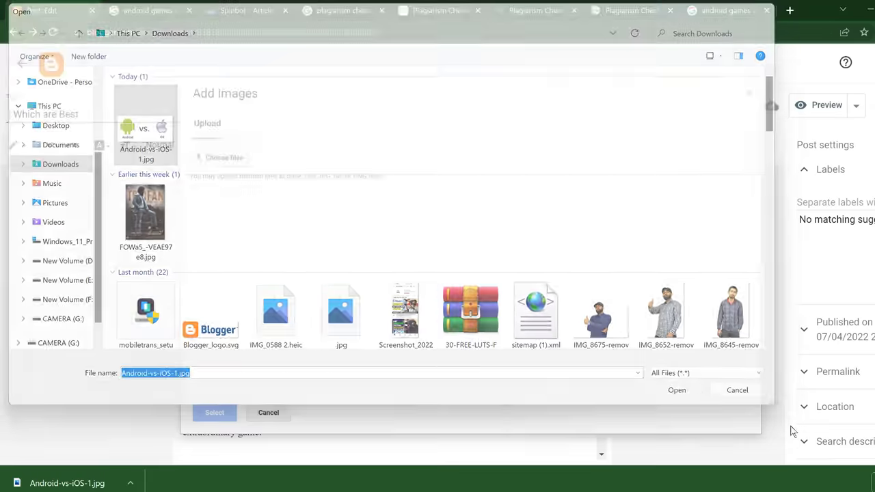
pyautogui.press('Return')
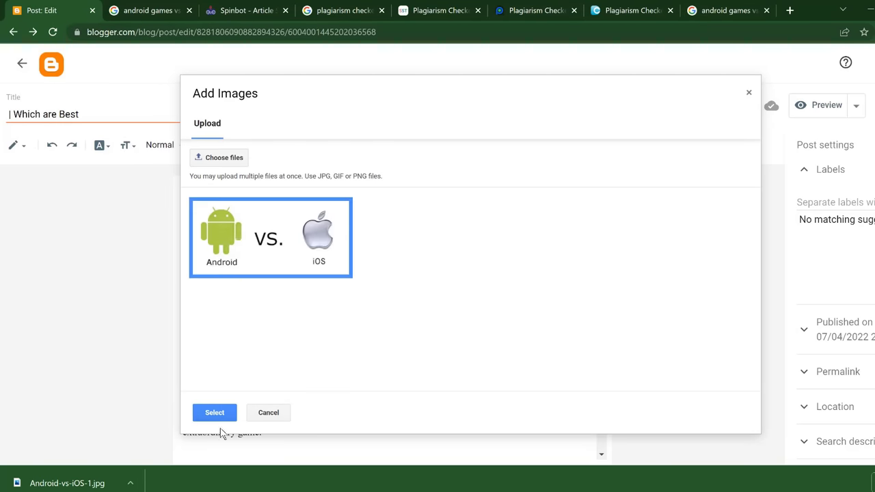
pyautogui.click(217, 414)
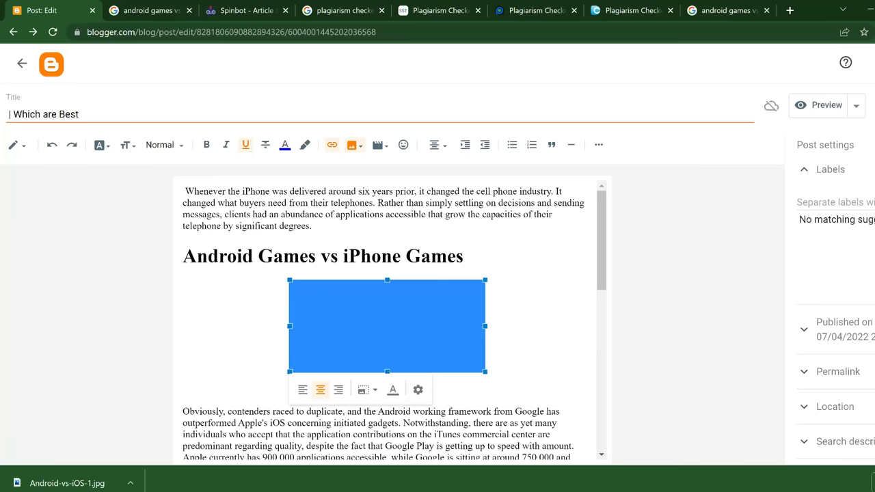
# - Give the inserted image the alt text "Android Games vs iPhone Games" and set its size to X-large
pyautogui.click(430, 335)
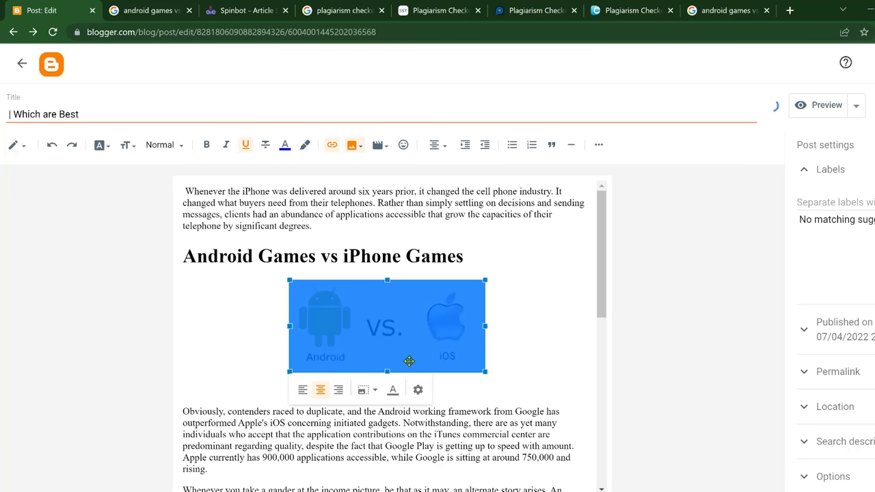
pyautogui.click(417, 390)
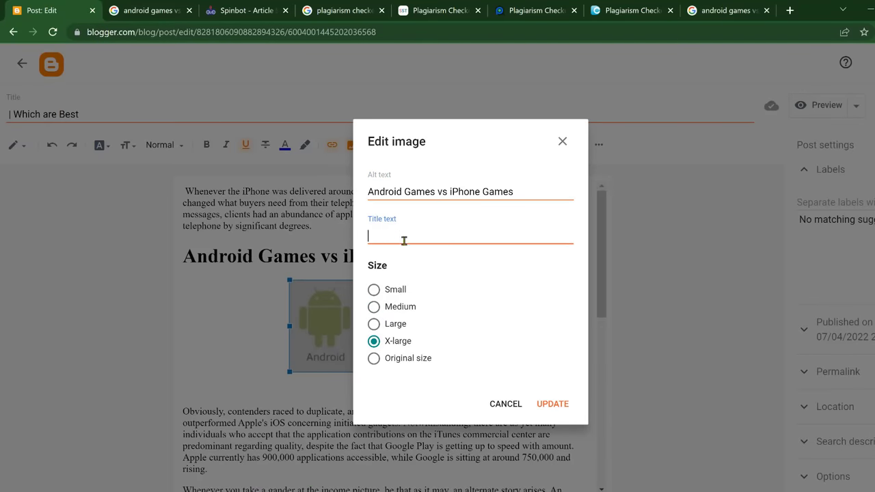
pyautogui.click(552, 402)
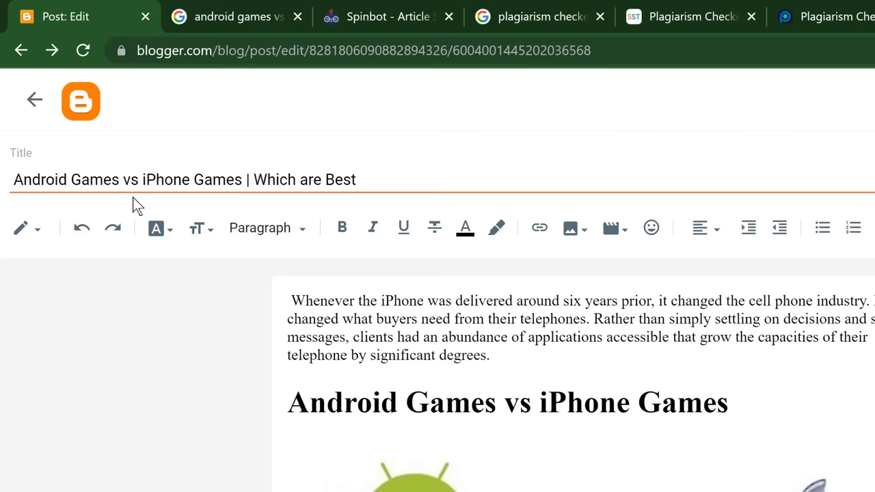
# - Copy "Android Games vs iPhone Games" from the title to the start of the first paragraph and end it with a period
pyautogui.moveTo(243, 181); pyautogui.dragTo(3, 186)
pyautogui.hotkey('ctrl', 'c')
pyautogui.click(291, 301)
pyautogui.hotkey('ctrl', 'v')
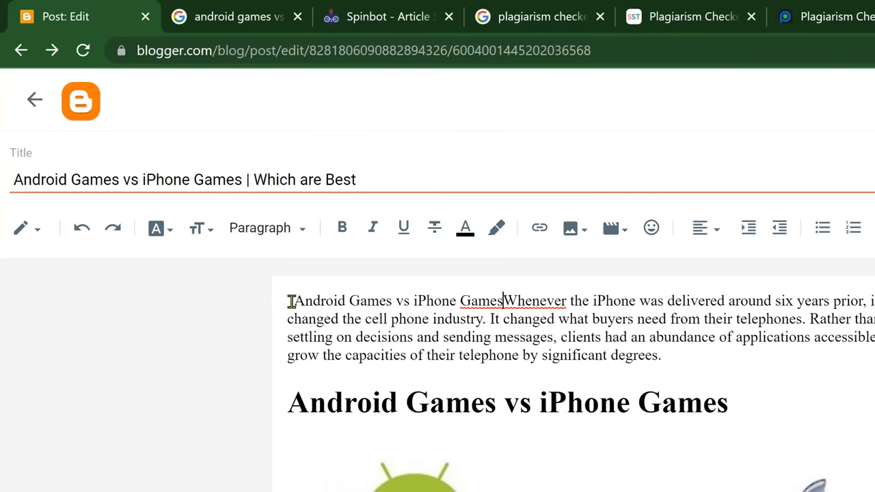
pyautogui.write('.')
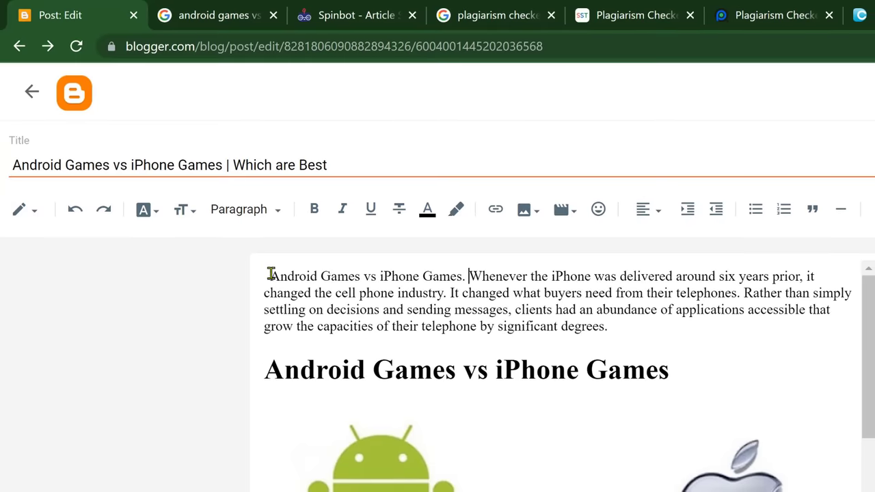
# - Copy the first paragraph's opening text, through "changed the cell phone industry.", into the post's search description
pyautogui.moveTo(270, 274); pyautogui.dragTo(452, 293)
pyautogui.hotkey('ctrl', 'c')
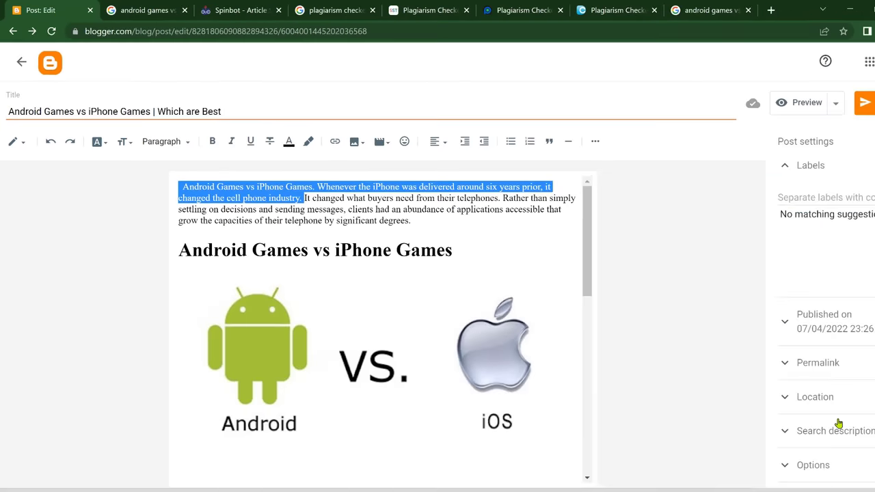
pyautogui.click(795, 414)
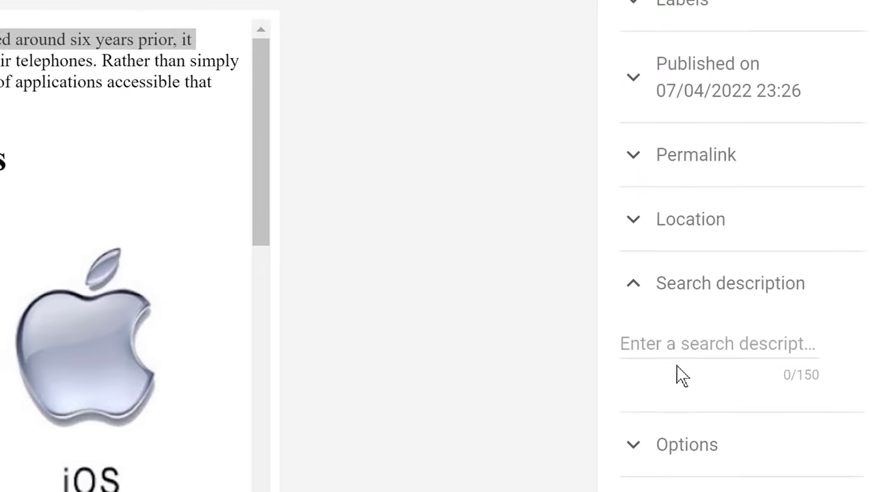
pyautogui.click(736, 344)
pyautogui.hotkey('ctrl', 'v')
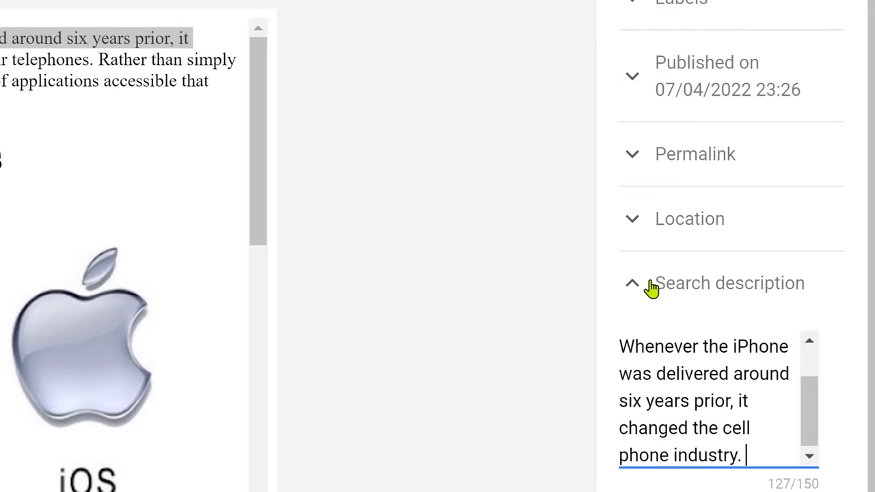
# - Switch the post to a custom permalink and enter "Android Games vs iPhone Games" for it
pyautogui.click(633, 171)
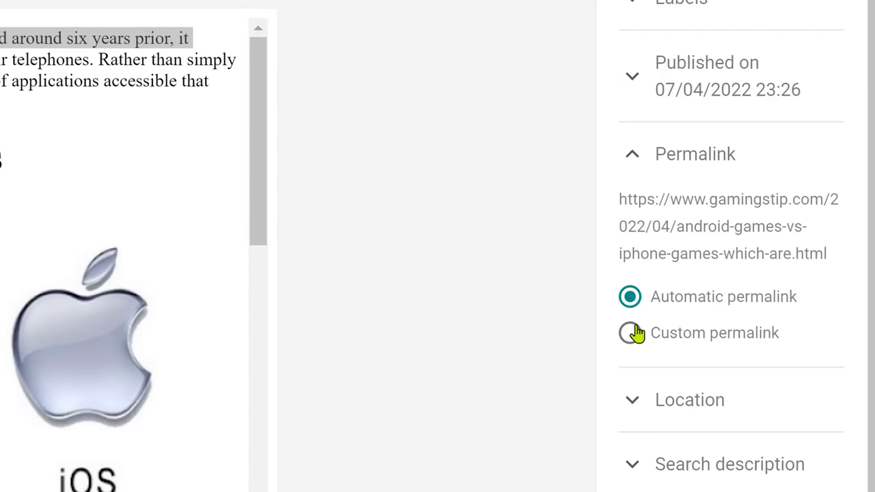
pyautogui.click(631, 335)
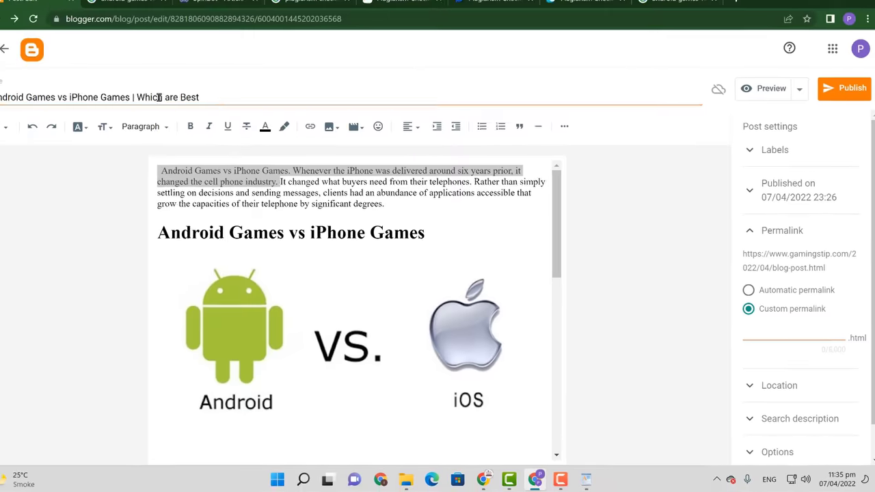
pyautogui.click(790, 339)
pyautogui.write('Android Games vs iPhone Games')
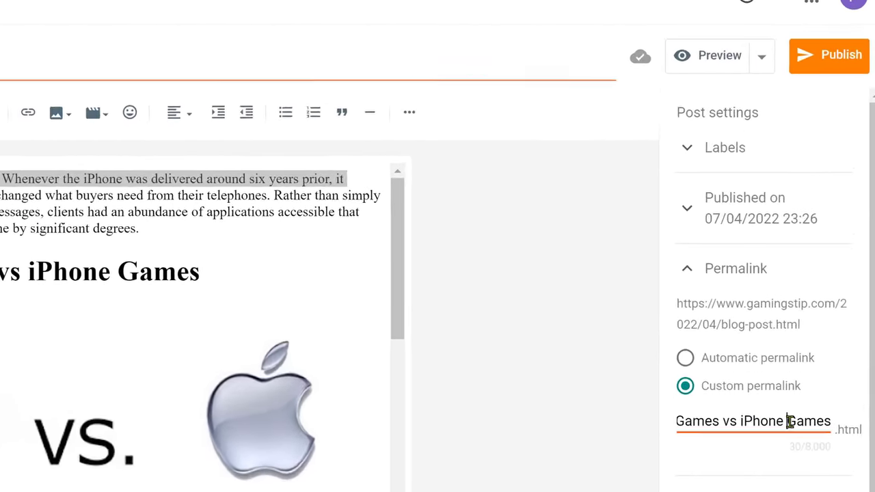
# - Replace the spaces in the custom permalink with hyphens so that it reads "Android-Games-vs-iPhone-Games"
pyautogui.click(787, 421)
pyautogui.press('BackSpace')
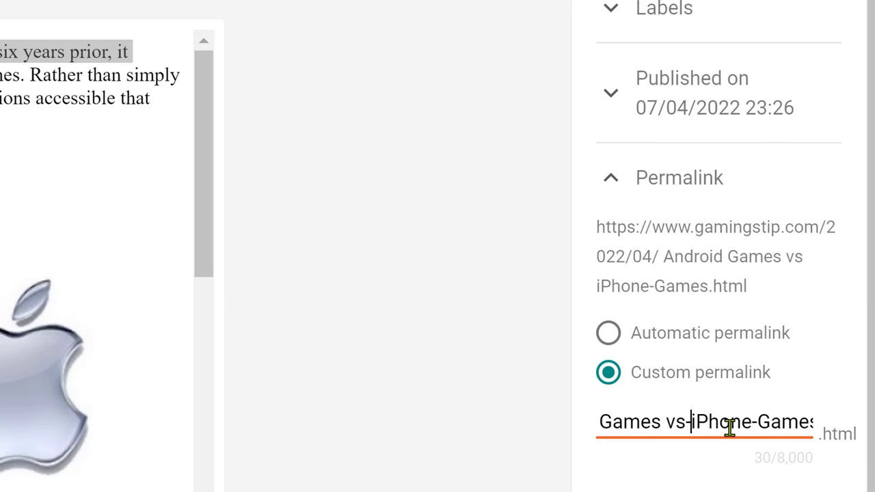
pyautogui.write('-')
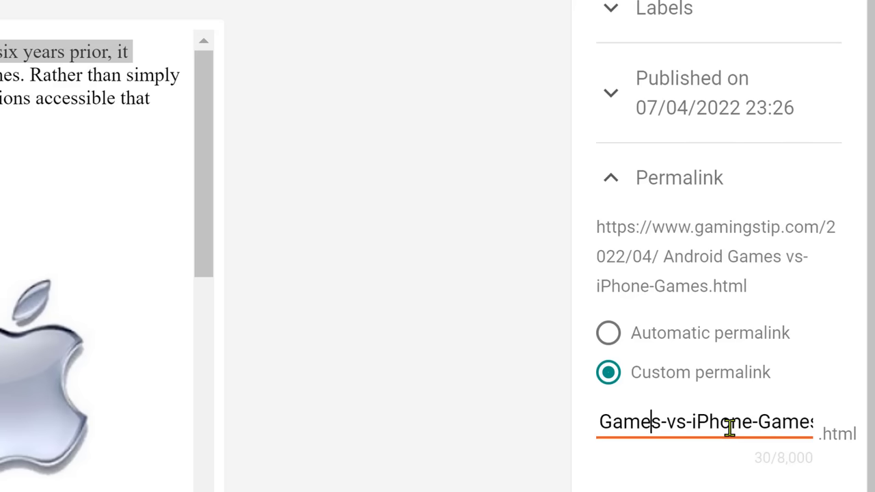
pyautogui.press('BackSpace')
pyautogui.write('-')
pyautogui.press('Left')
pyautogui.press('Left')
pyautogui.press('Left')
pyautogui.press('Left')
pyautogui.press('Left')
pyautogui.press('Left')
pyautogui.press('Left')
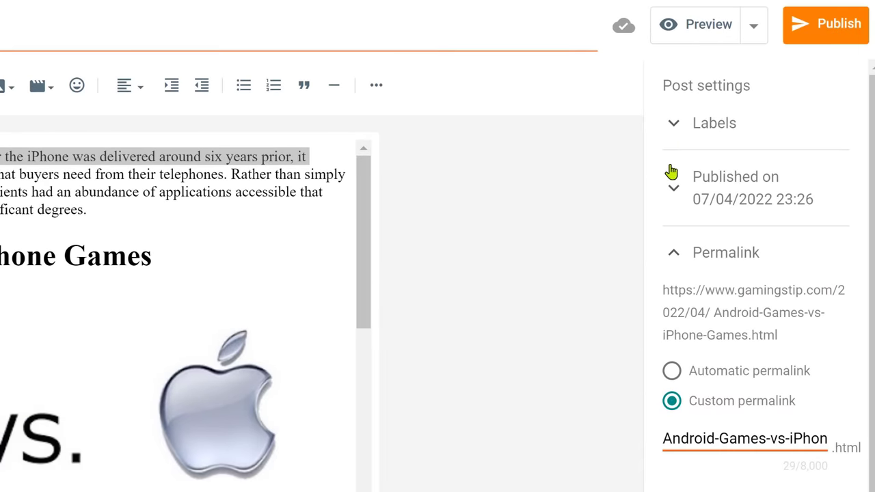
# - Add the label "Games" to the post
pyautogui.click(673, 130)
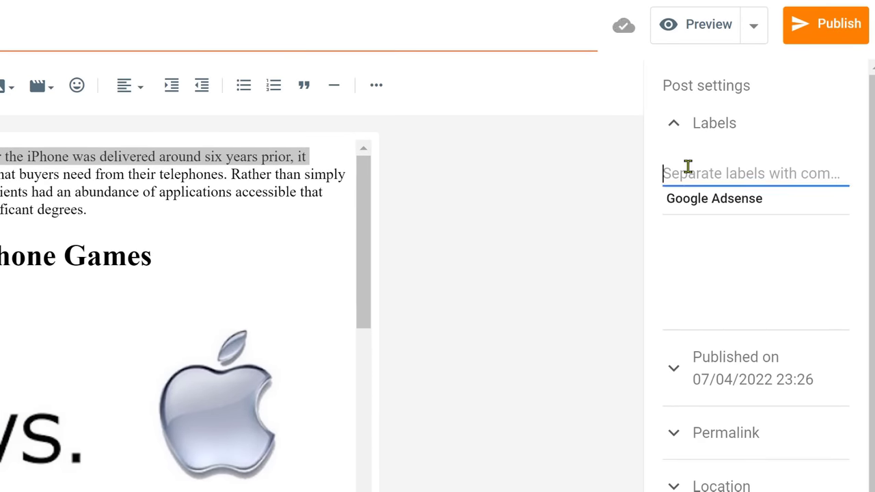
pyautogui.write('Games')
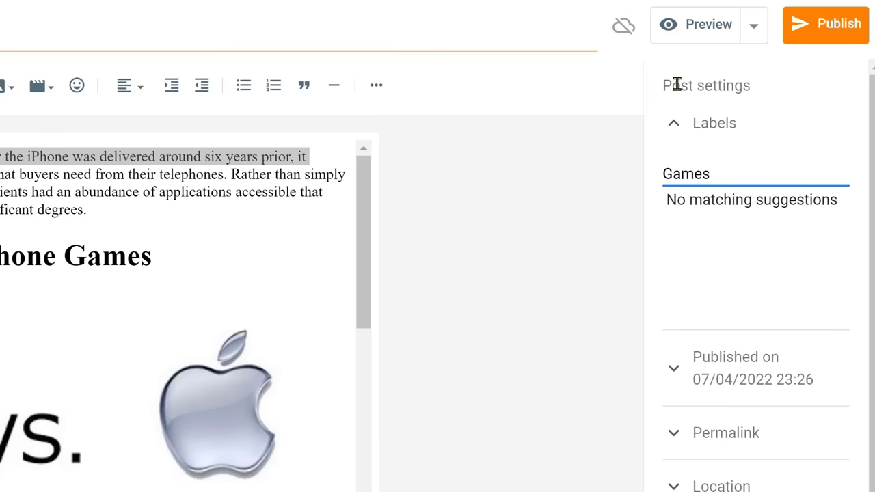